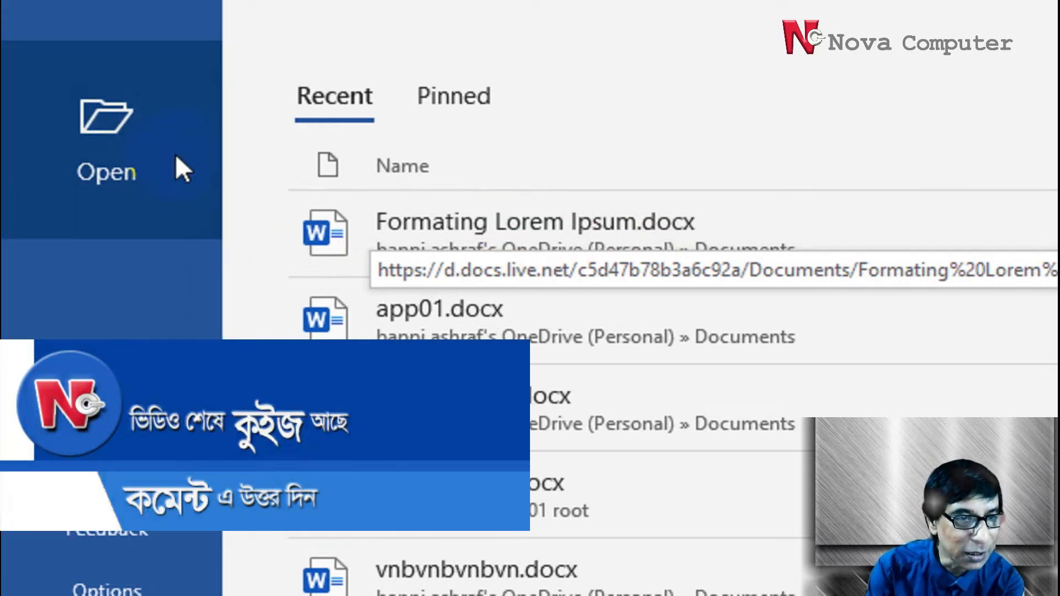
Open the recent document Formating Lorem Ipsum.docx and look over its formatted first page
click(154, 149)
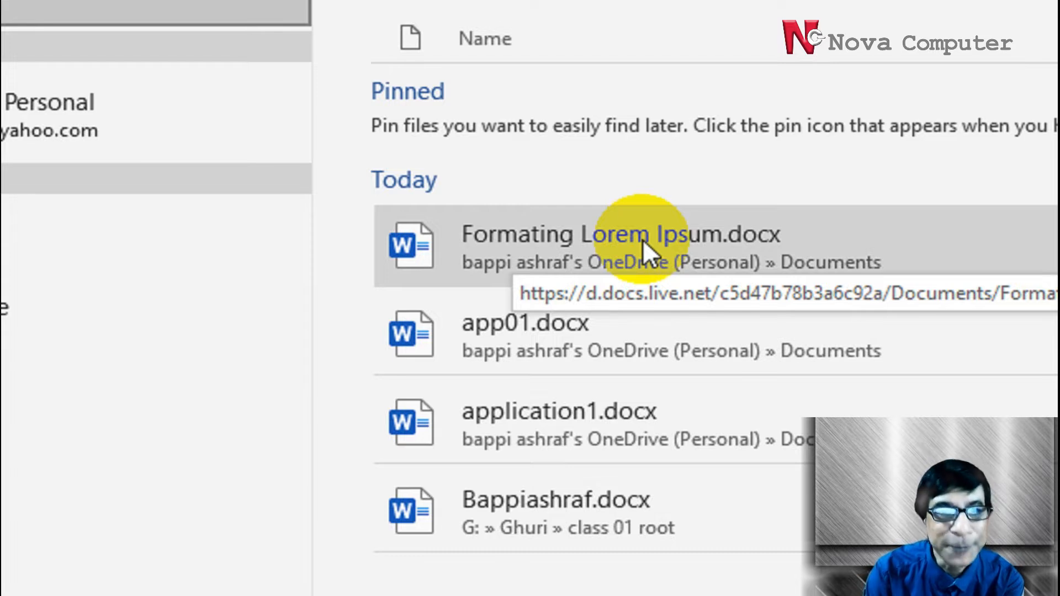
click(642, 240)
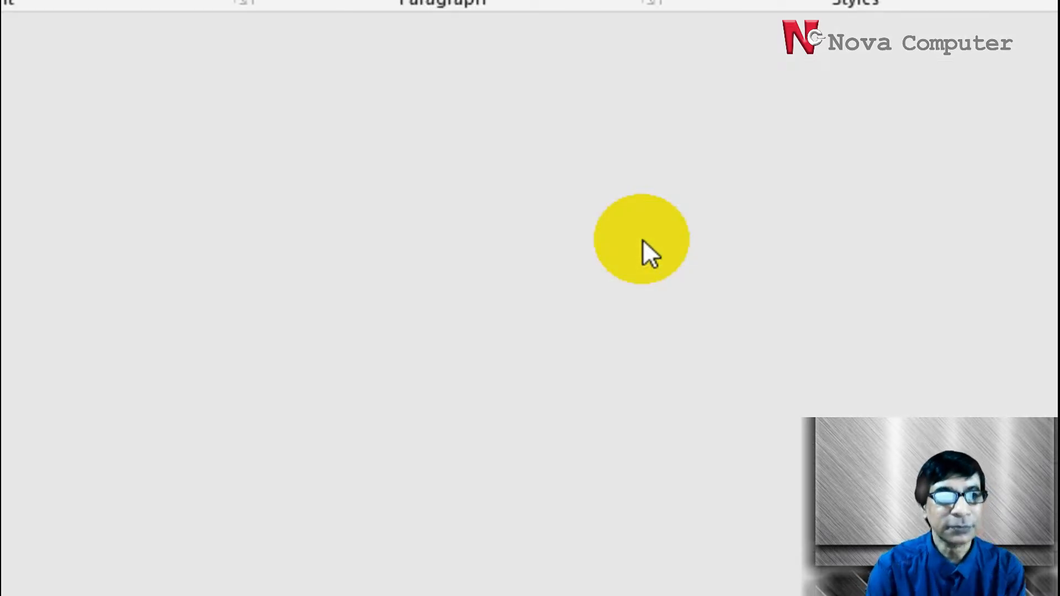
scroll(587, 422, down, 12)
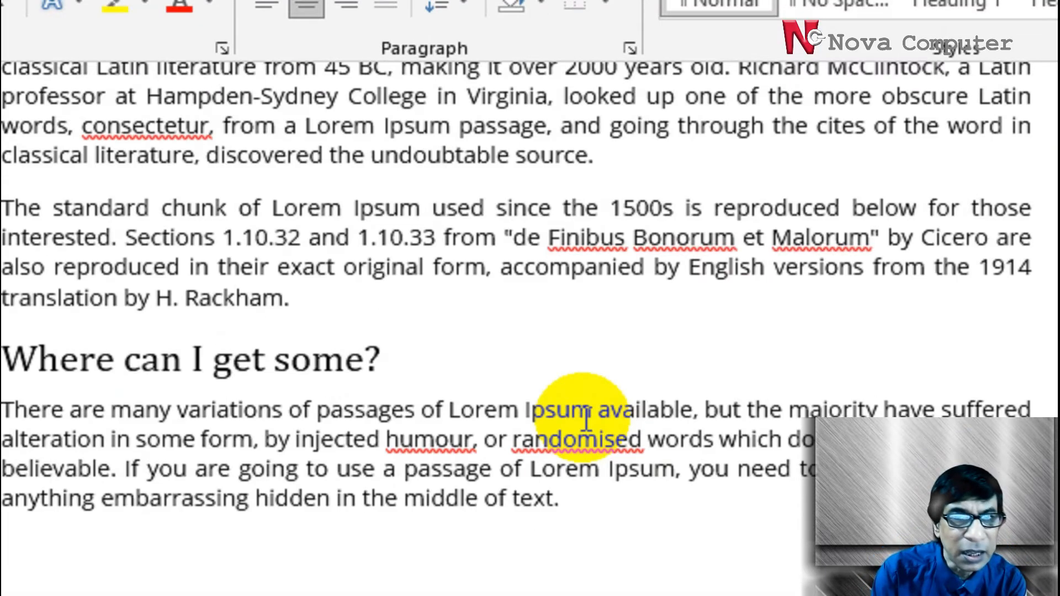
scroll(587, 420, up, 4)
scroll(587, 421, up, 9)
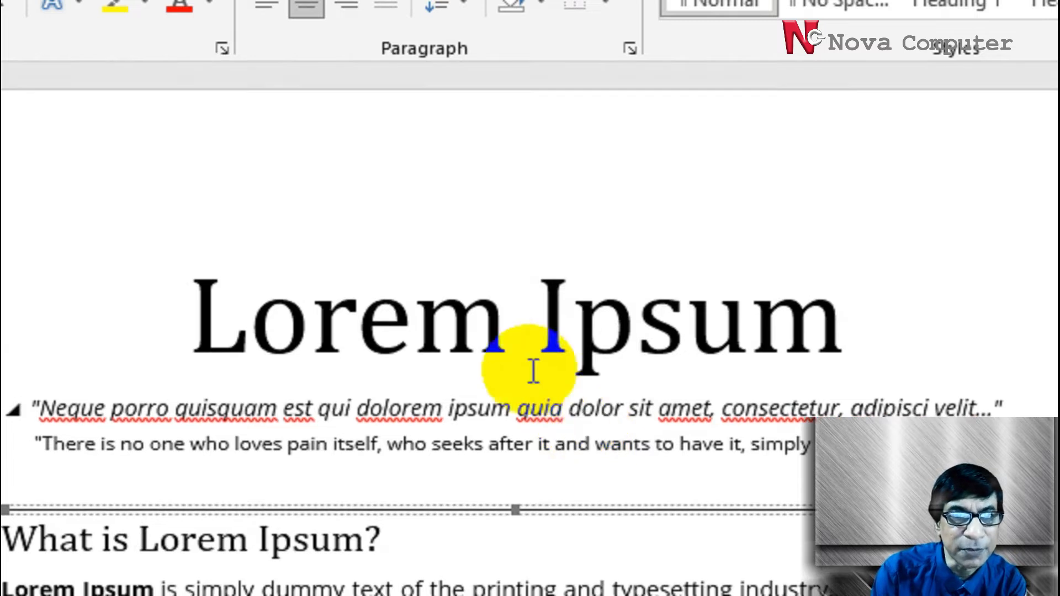
click(503, 167)
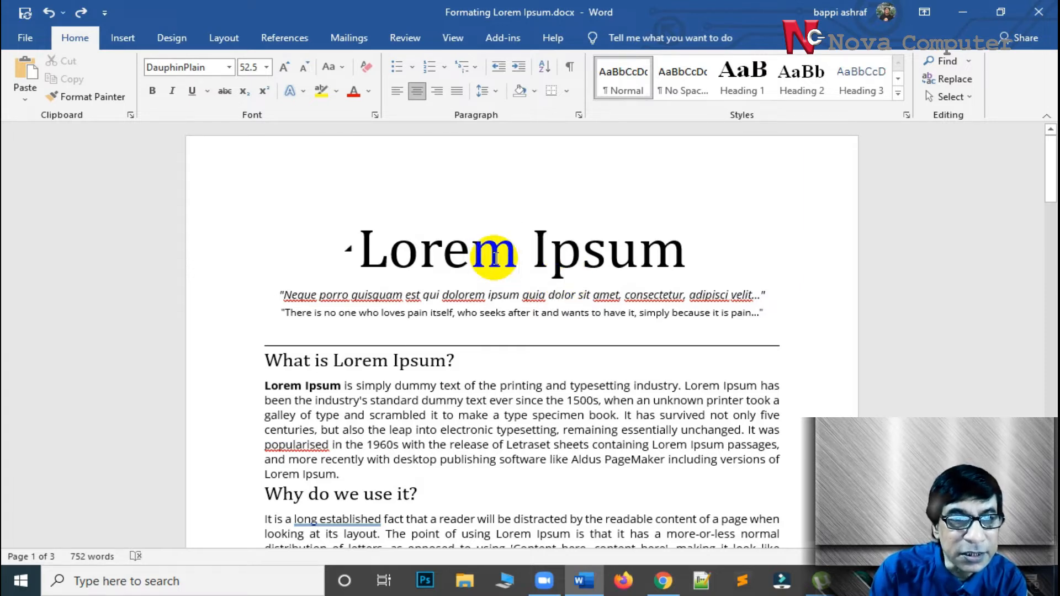
click(495, 256)
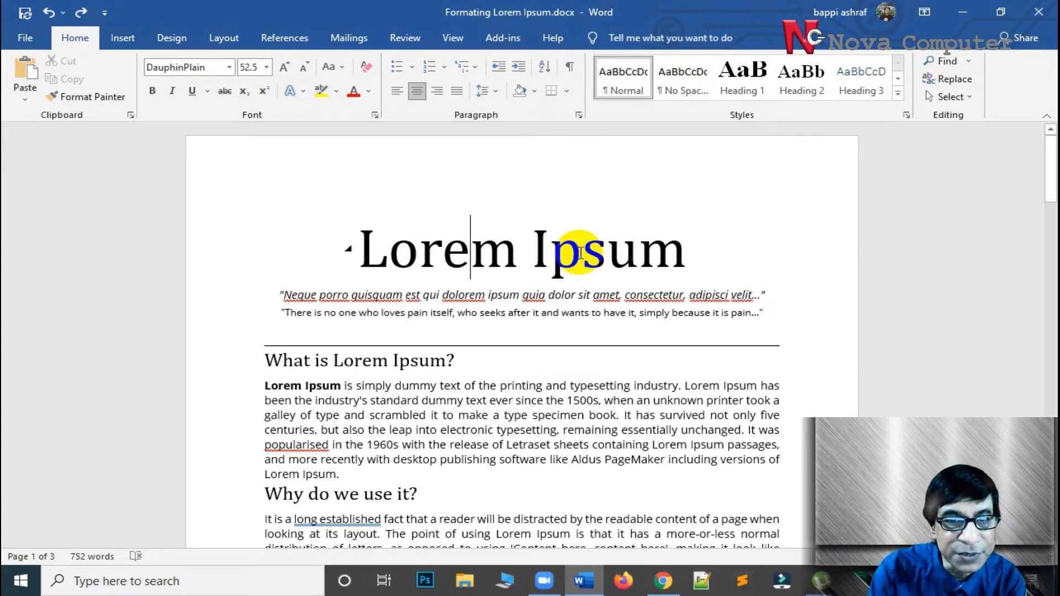
Change the font of the unformatted "Lorem Ipsum" title on page 2 to Georgia
scroll(581, 253, down, 15)
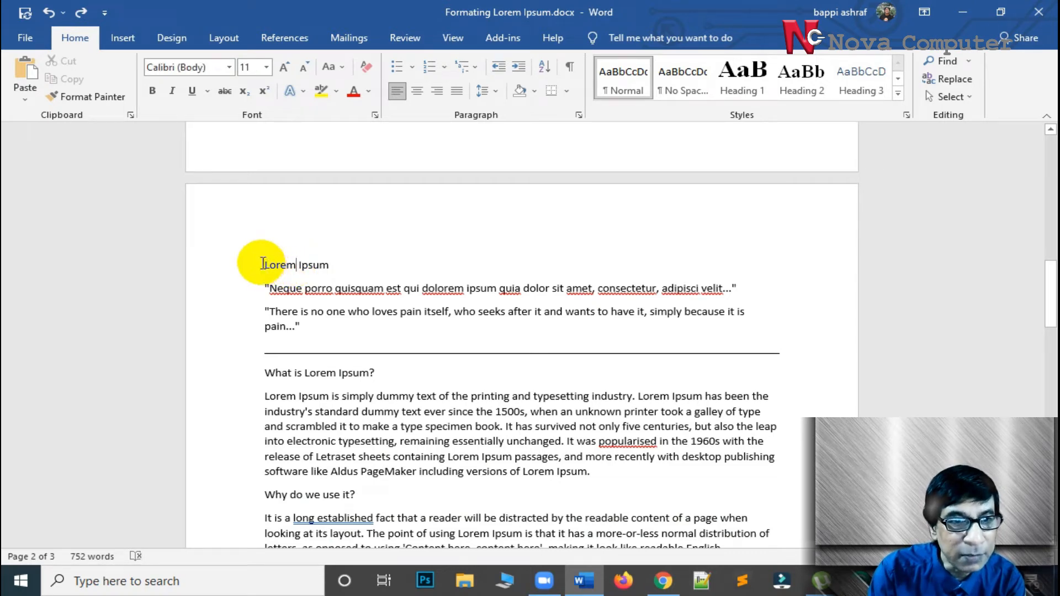
drag(333, 271, 333, 270)
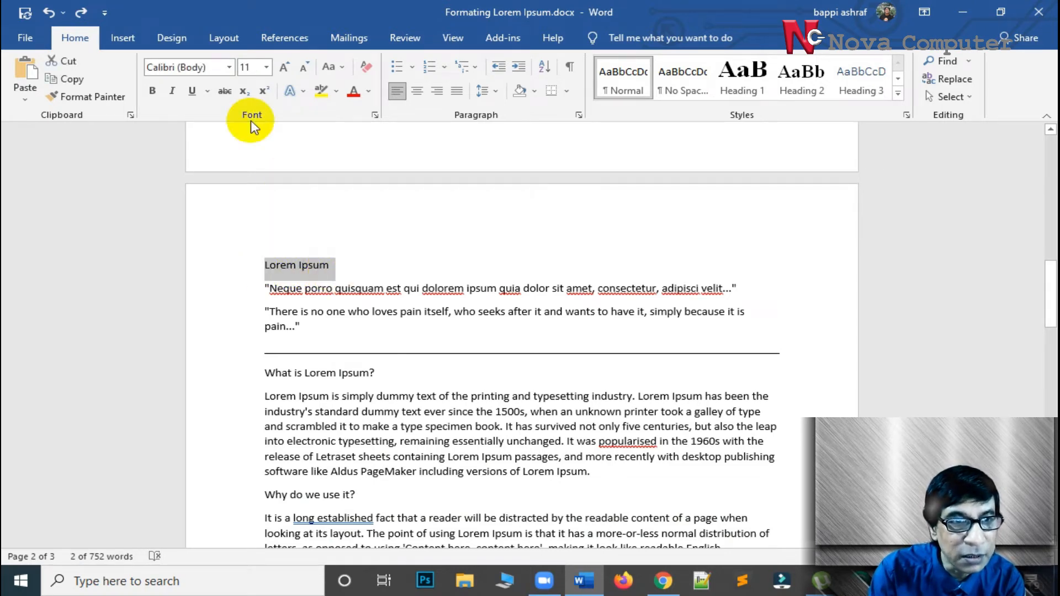
click(229, 71)
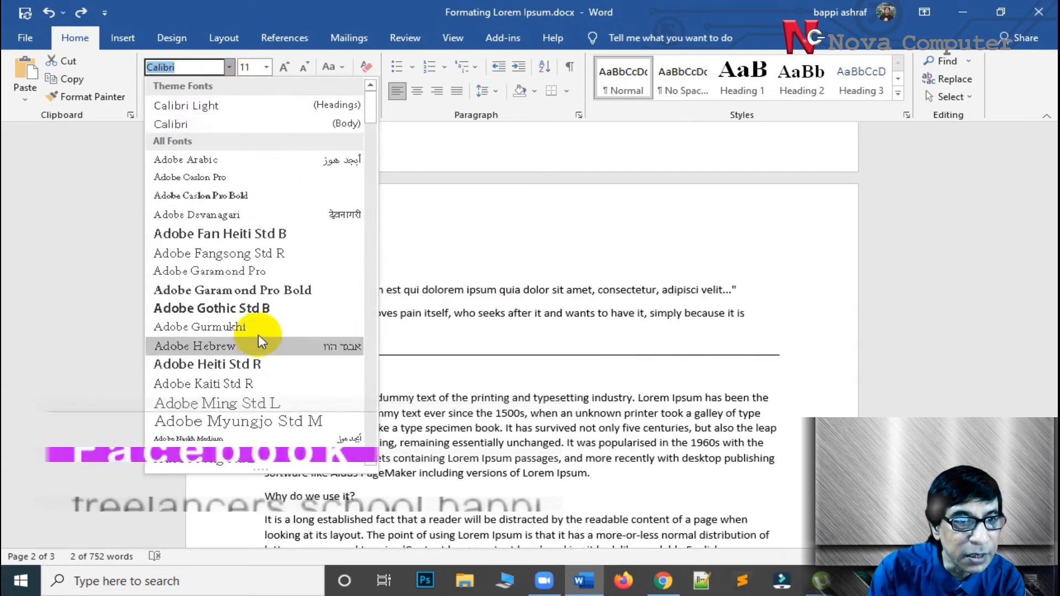
scroll(259, 340, down, 3)
scroll(258, 340, down, 10)
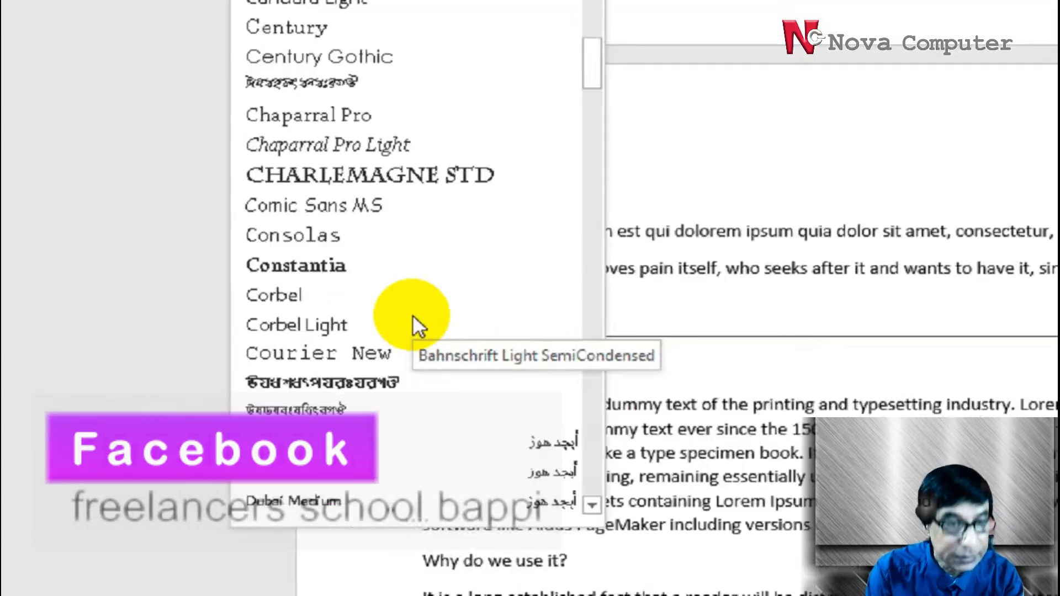
scroll(259, 343, down, 3)
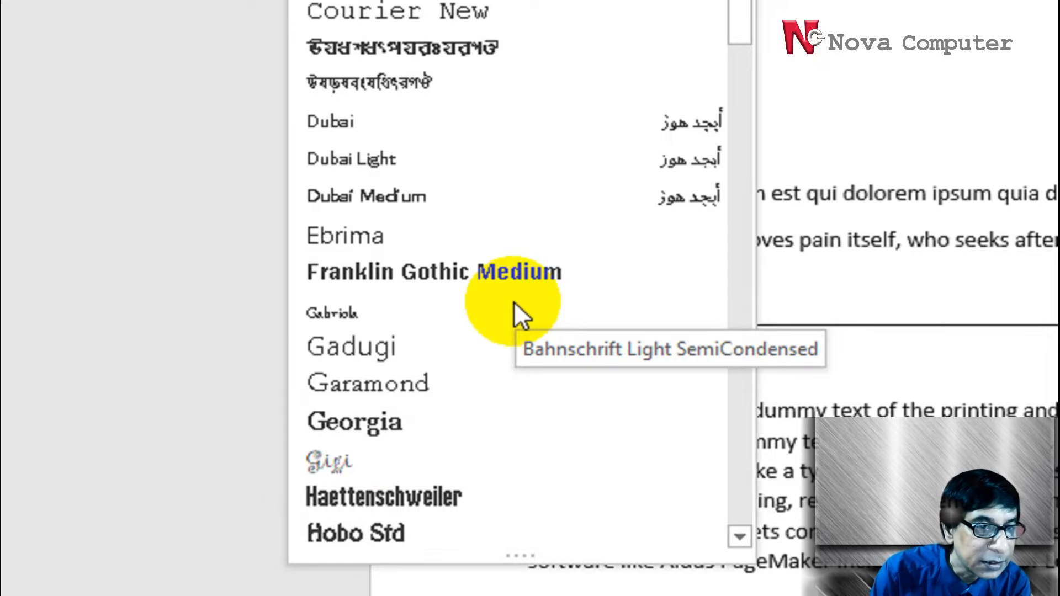
scroll(515, 302, down, 3)
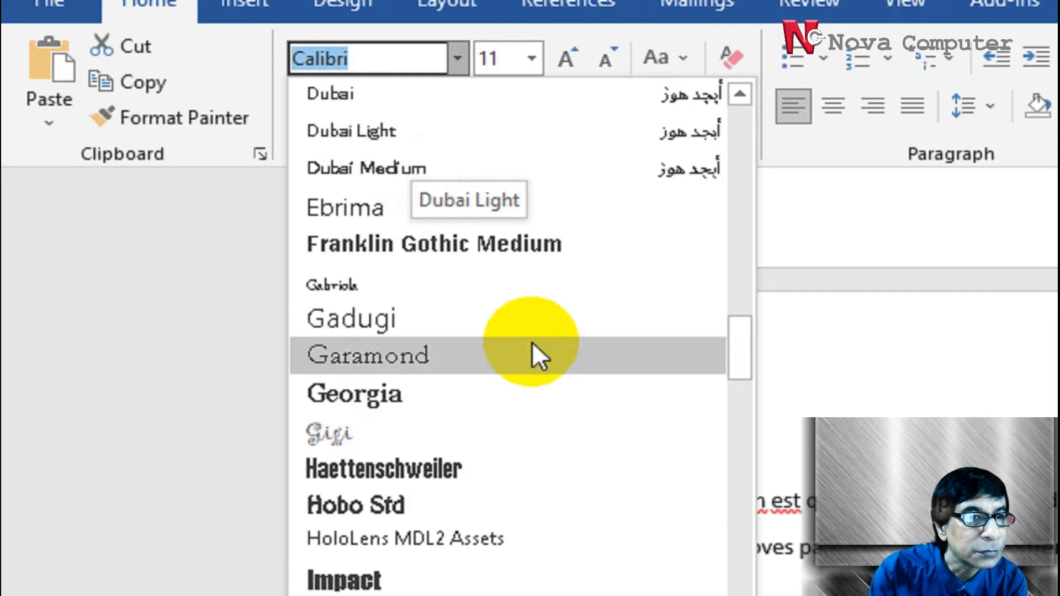
scroll(528, 335, up, 3)
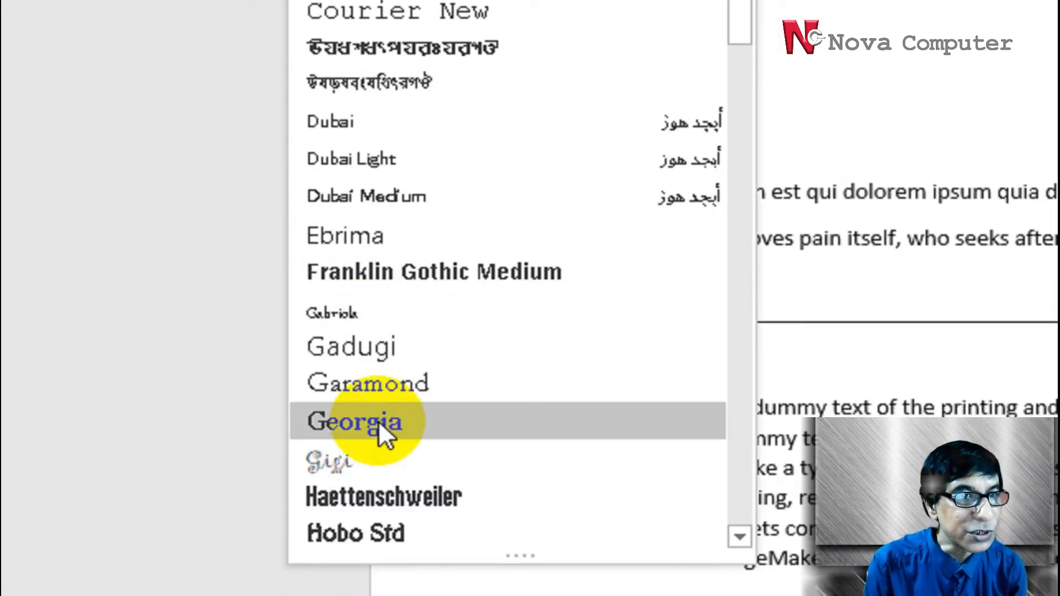
click(379, 424)
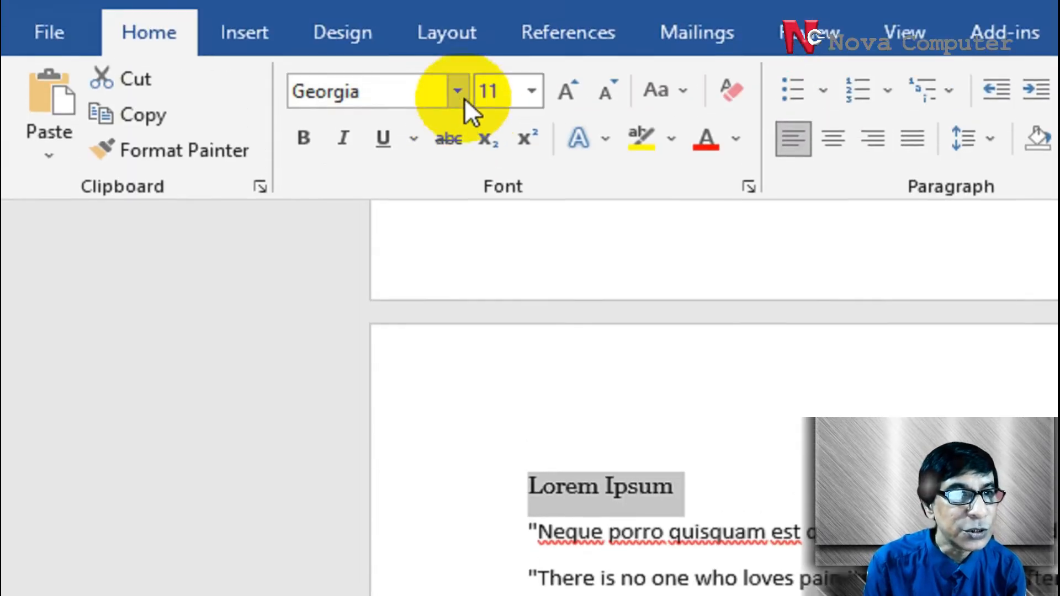
Change the selected "Lorem Ipsum" title's font to Times New Roman
click(457, 134)
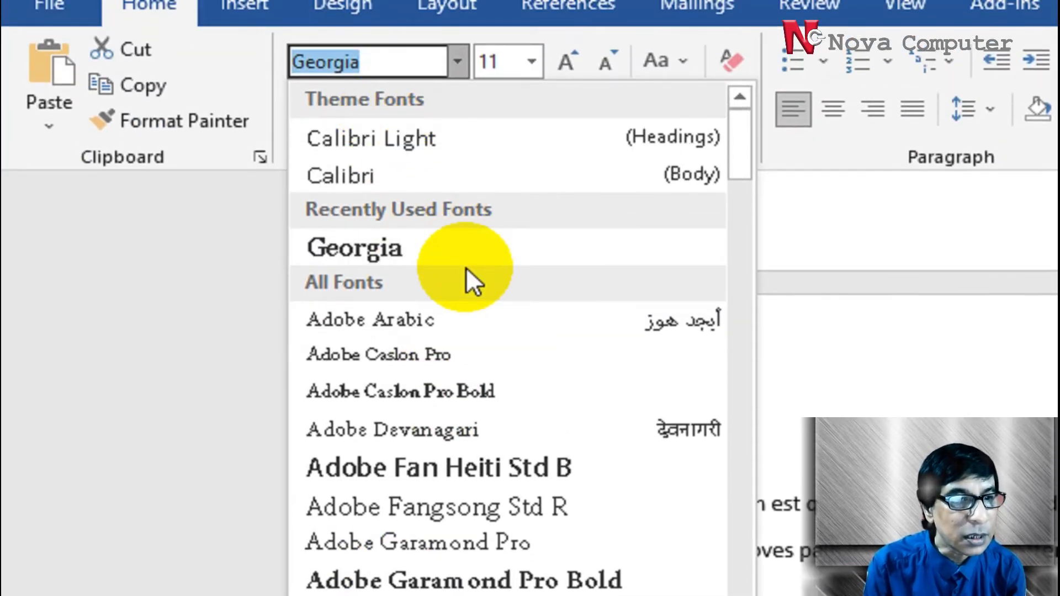
scroll(466, 268, down, 5)
scroll(458, 290, down, 5)
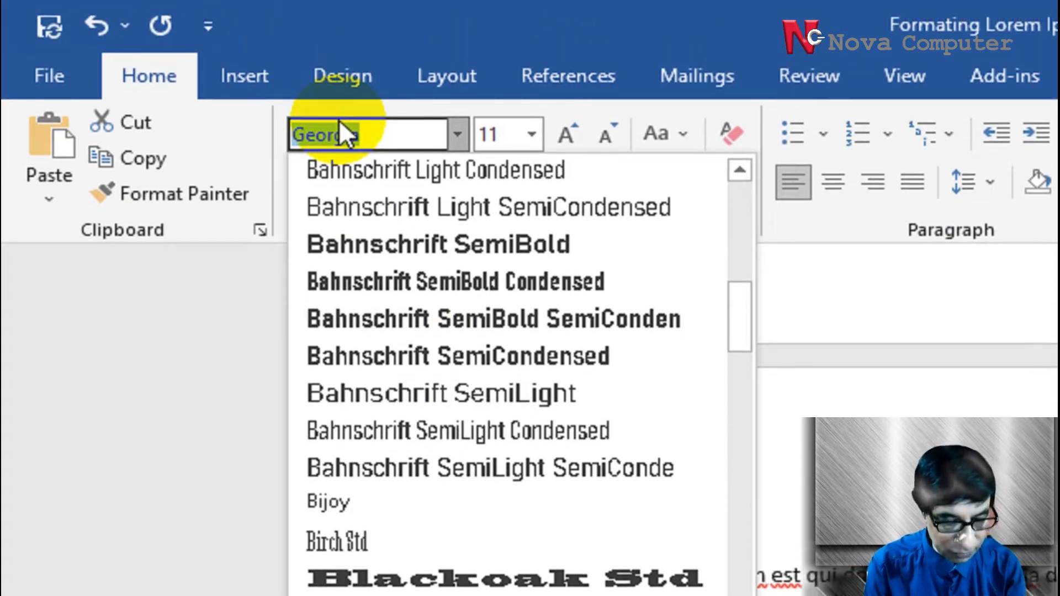
text(Tt)
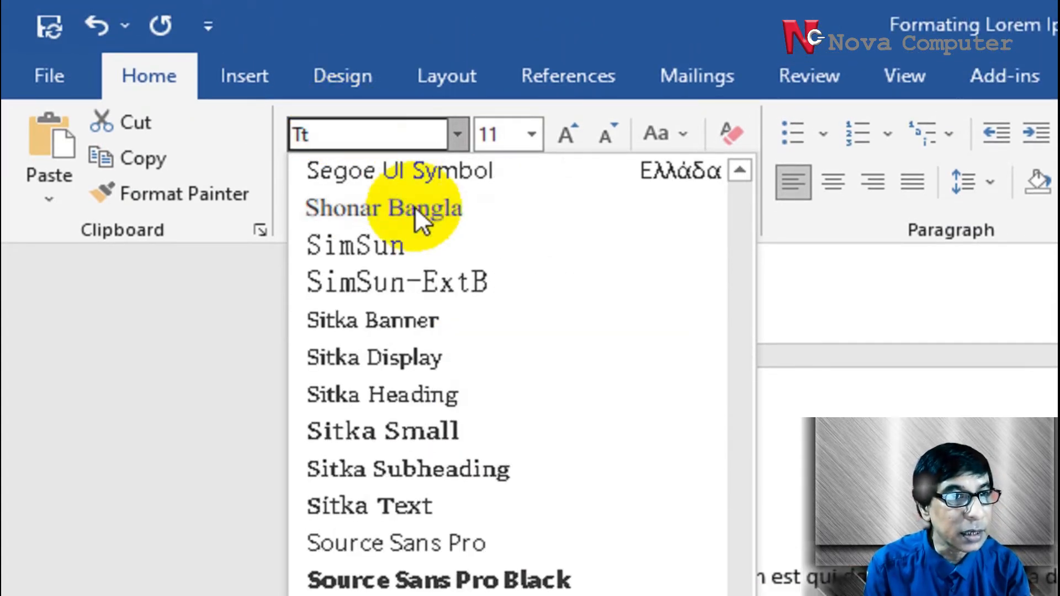
key(BackSpace)
text(imes New Roma)
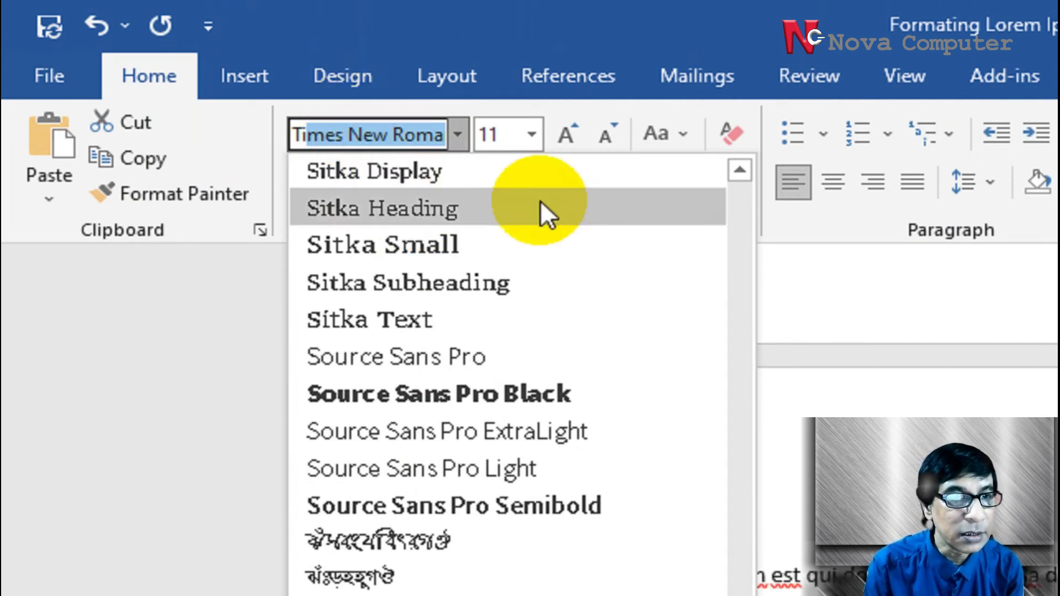
key(Return)
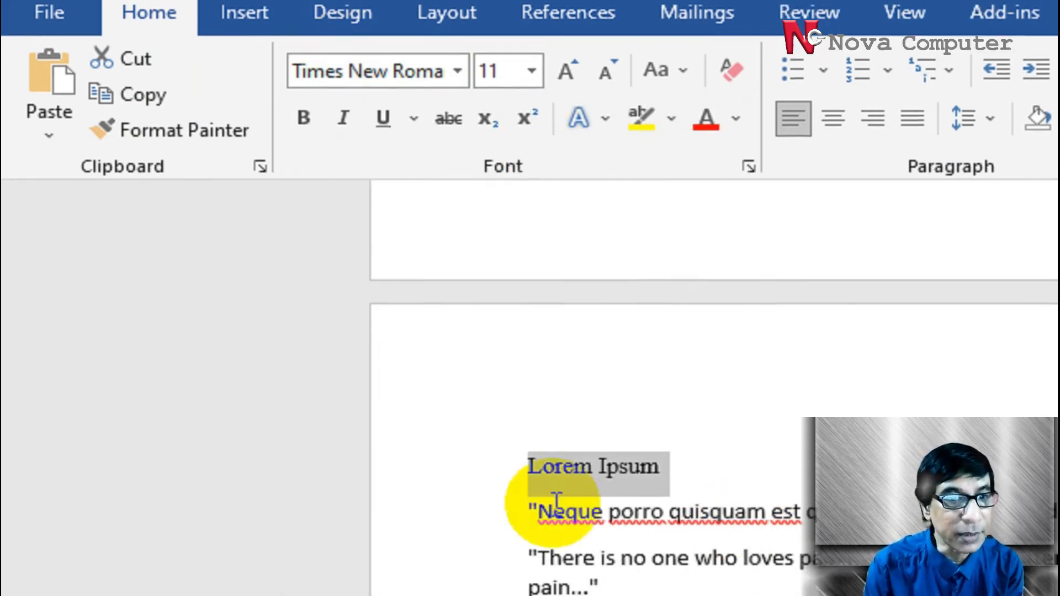
Reselect the "Lorem Ipsum" title on page 2 and change its font to Arial
click(564, 439)
drag(518, 438, 667, 442)
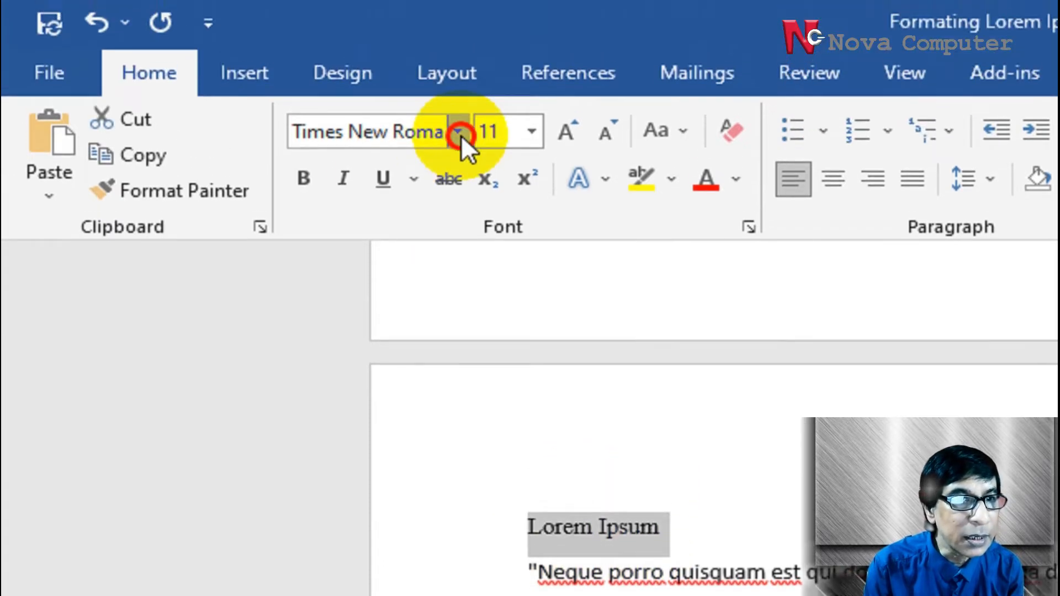
click(457, 87)
scroll(434, 493, down, 4)
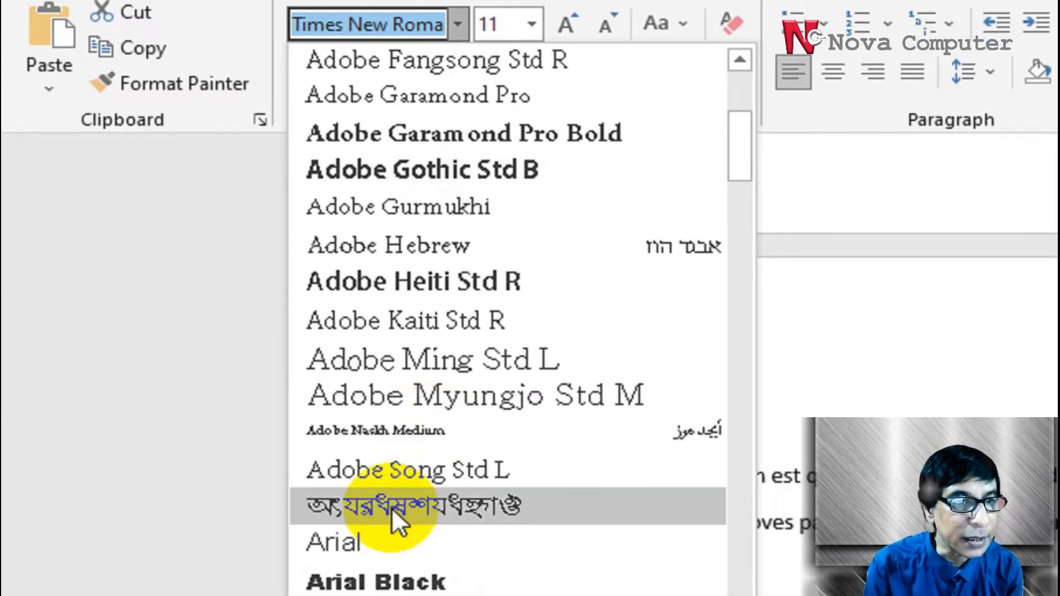
click(373, 422)
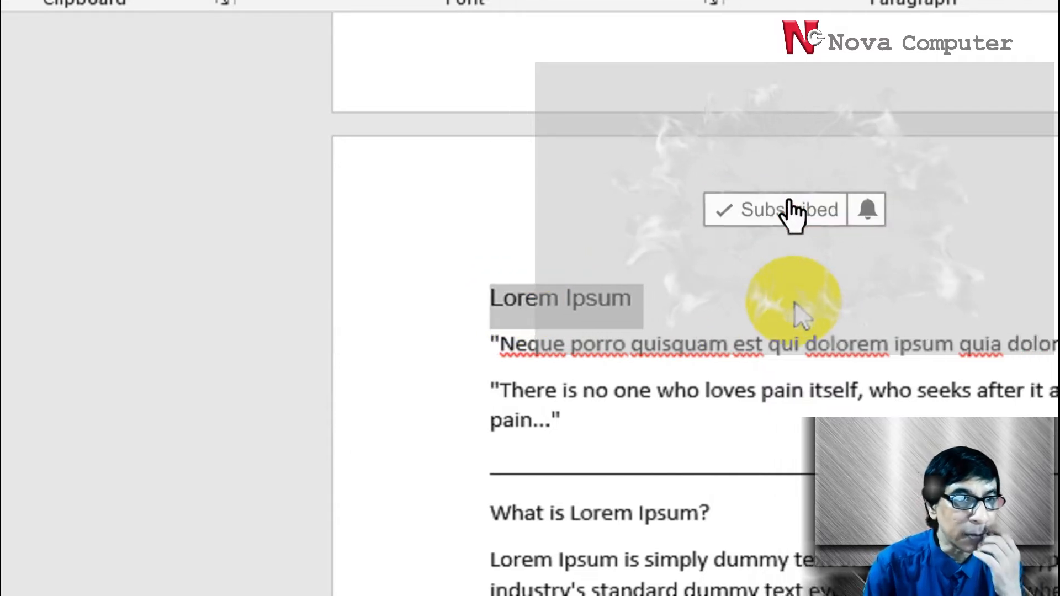
Set the selected "Lorem Ipsum" title on page 2 to the Garamond font at size 48
click(421, 41)
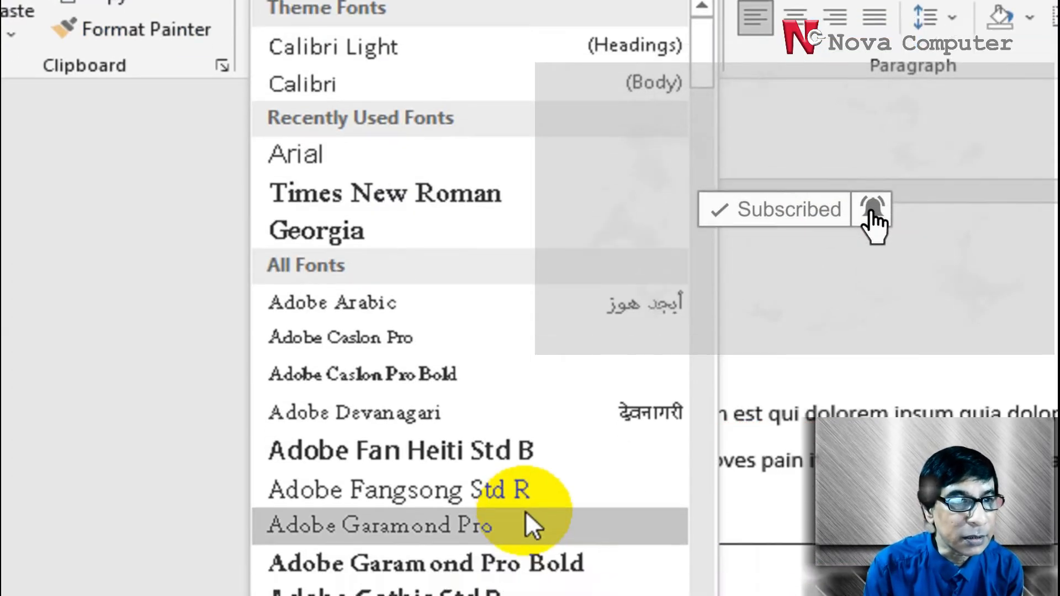
scroll(514, 497, down, 15)
scroll(515, 447, down, 20)
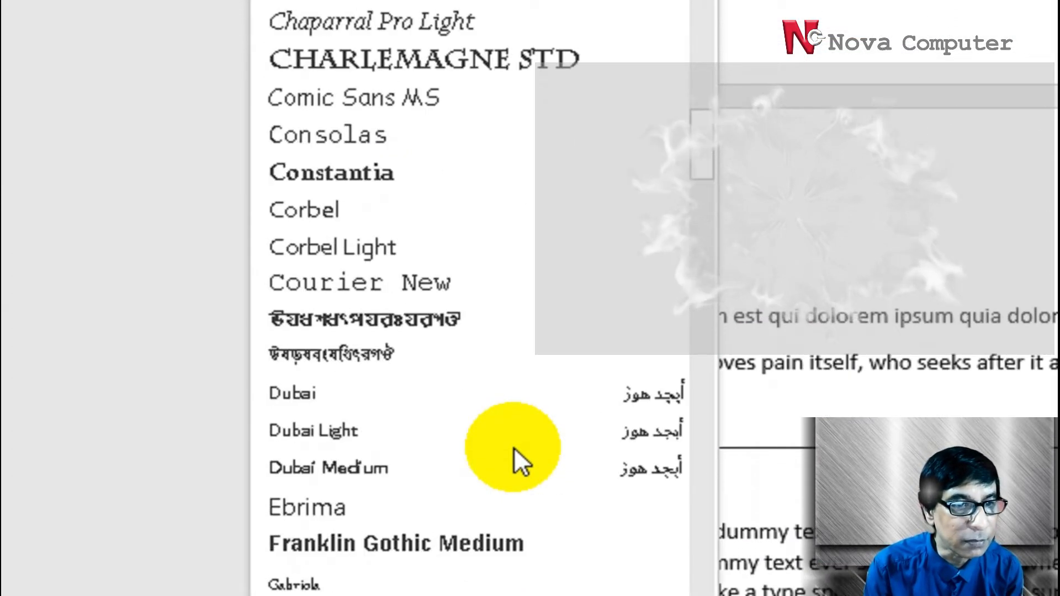
scroll(514, 447, down, 3)
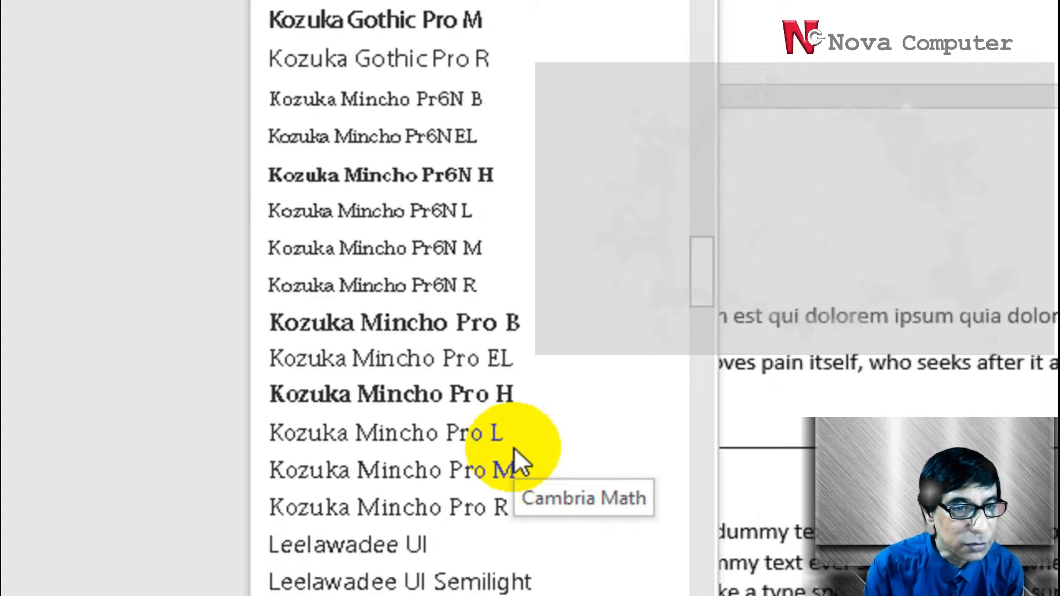
scroll(514, 447, down, 2)
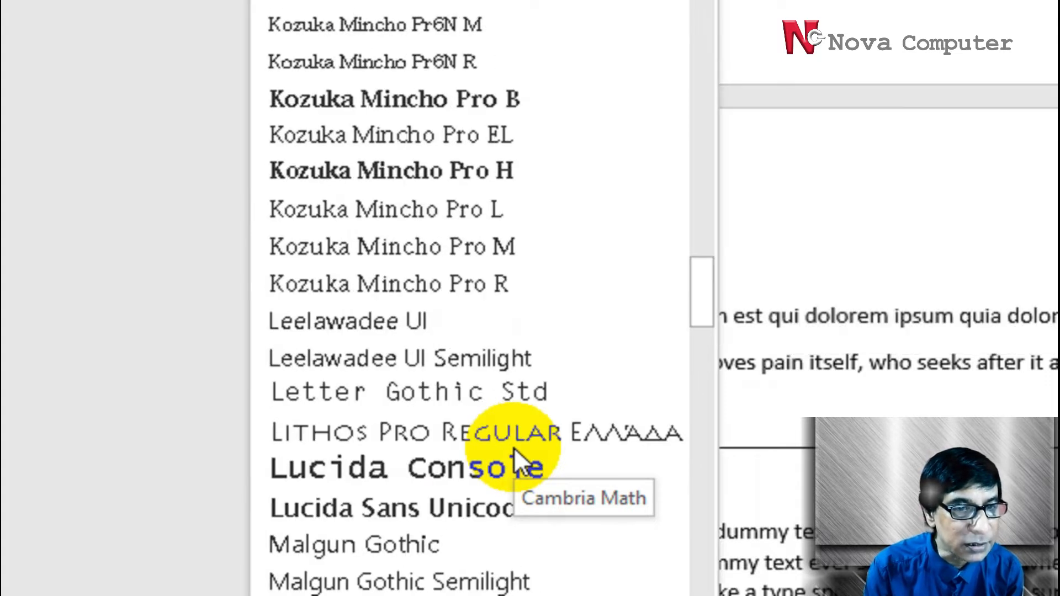
scroll(515, 447, down, 12)
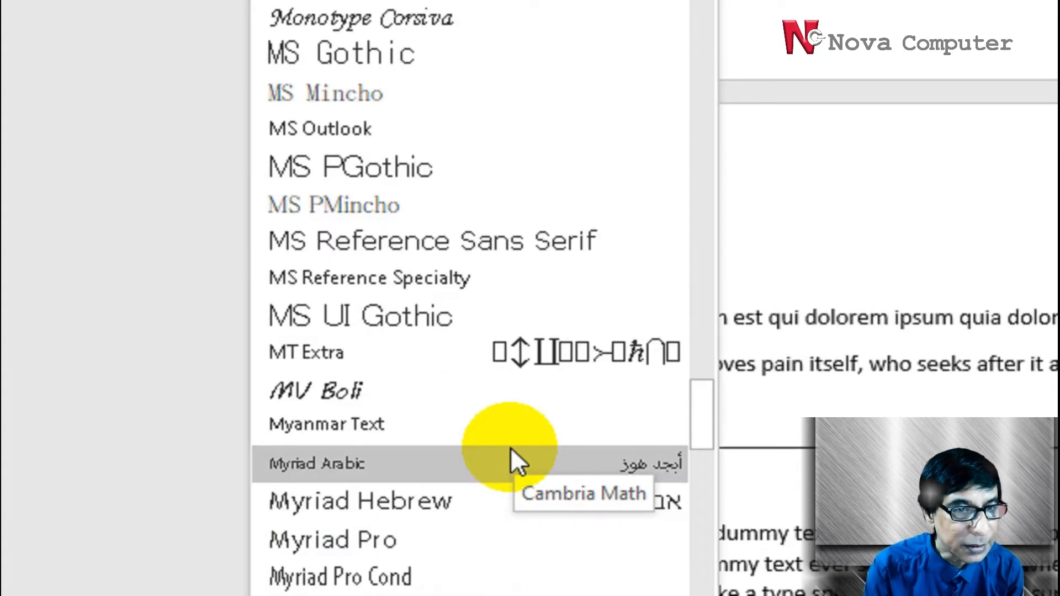
scroll(511, 448, down, 9)
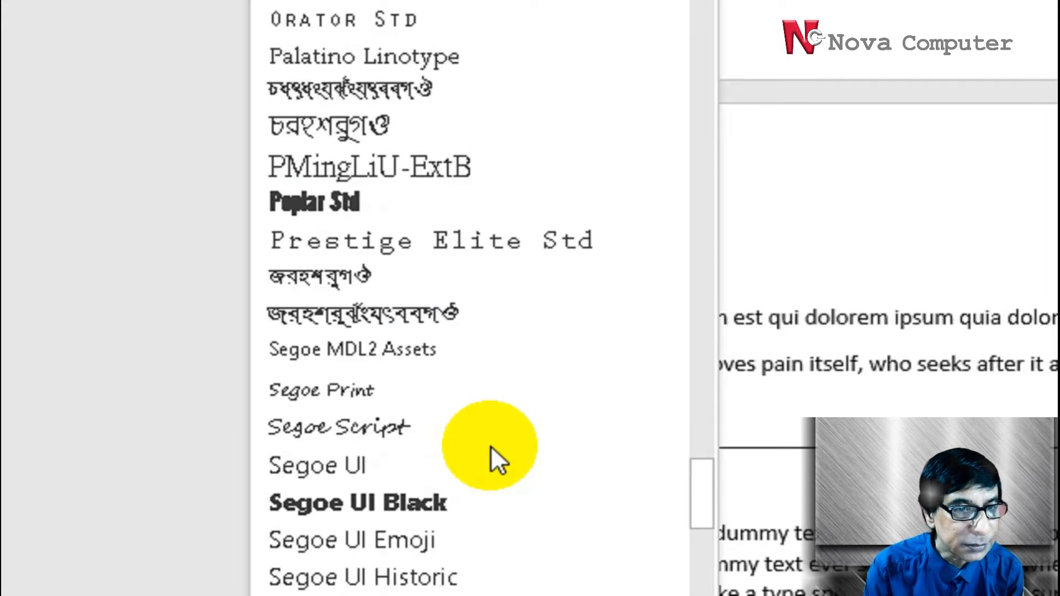
scroll(491, 446, down, 5)
scroll(492, 441, up, 18)
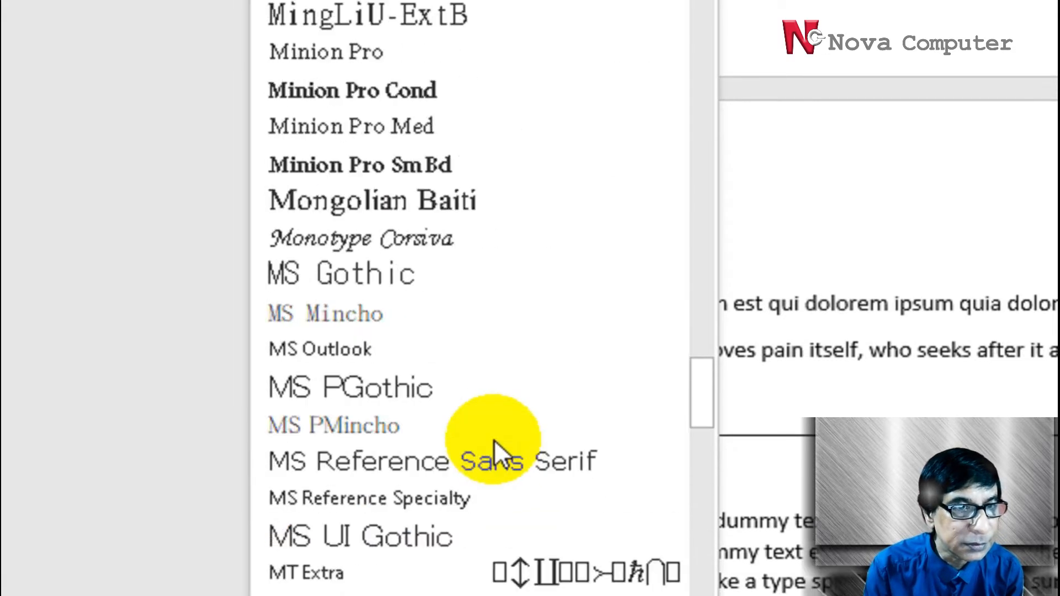
scroll(494, 440, up, 4)
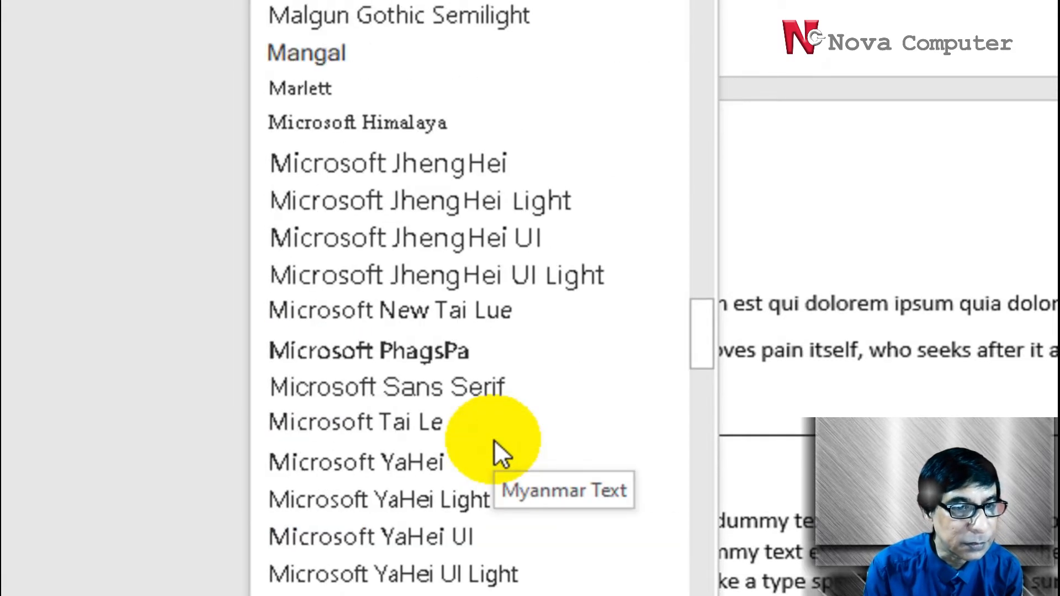
scroll(495, 439, up, 1)
scroll(495, 439, up, 4)
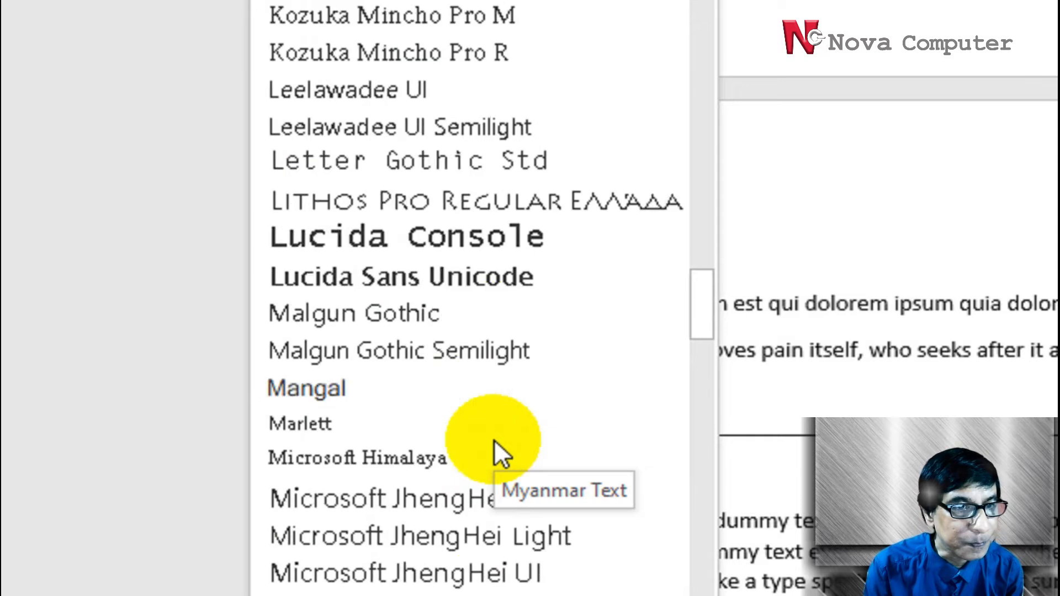
scroll(494, 439, down, 3)
scroll(495, 441, up, 12)
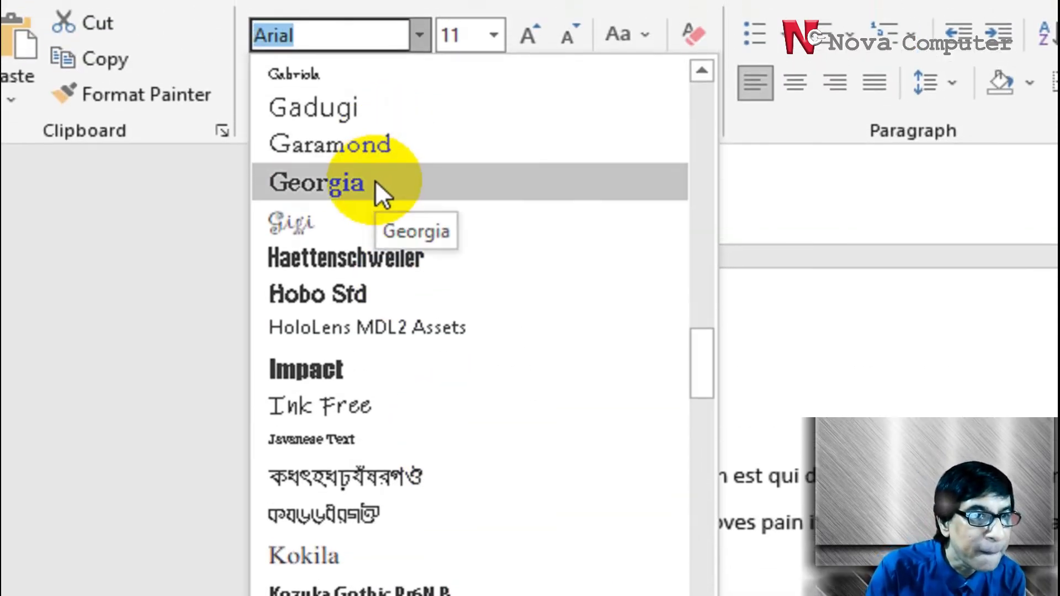
click(376, 155)
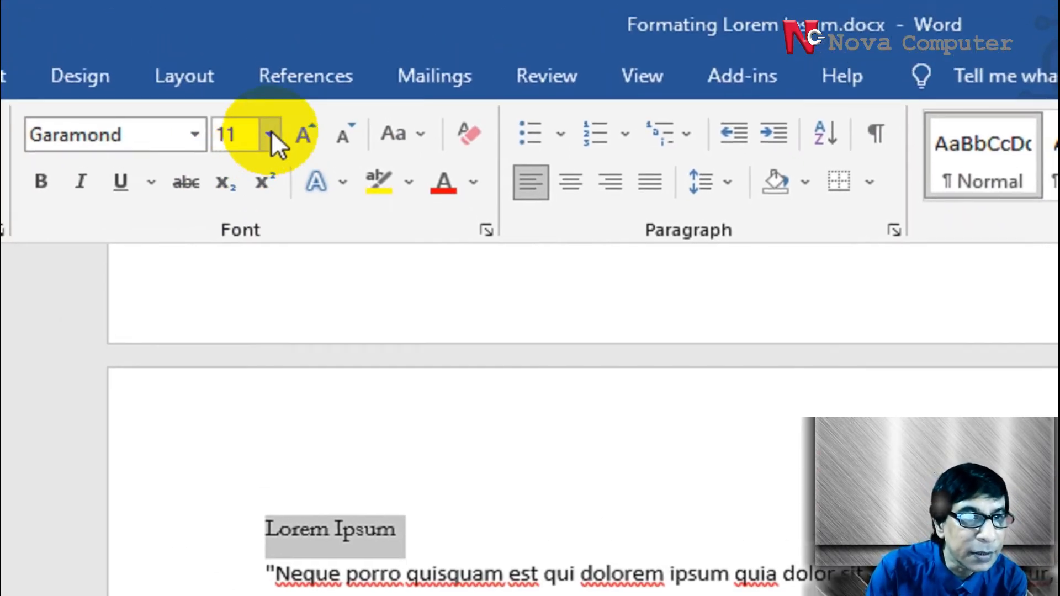
click(270, 134)
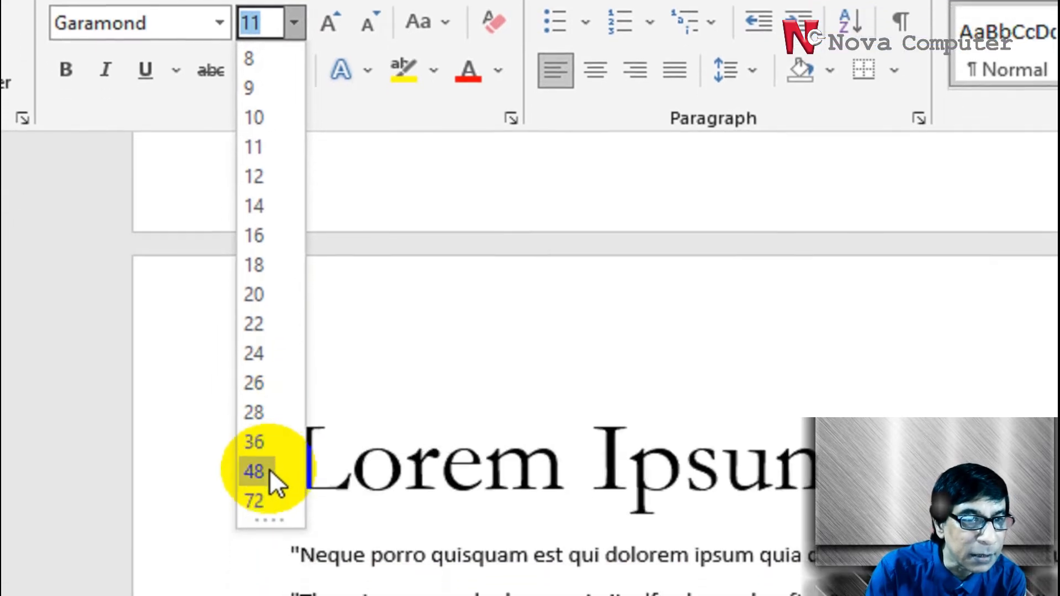
click(266, 449)
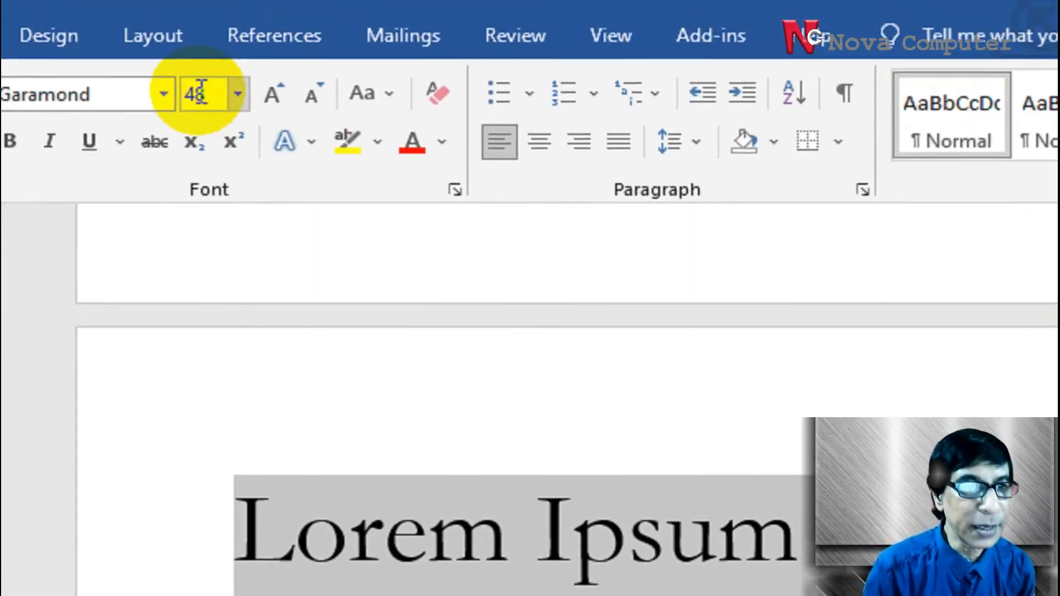
Set the font size of the selected "Lorem Ipsum" title on page 2 to 50.5
click(201, 94)
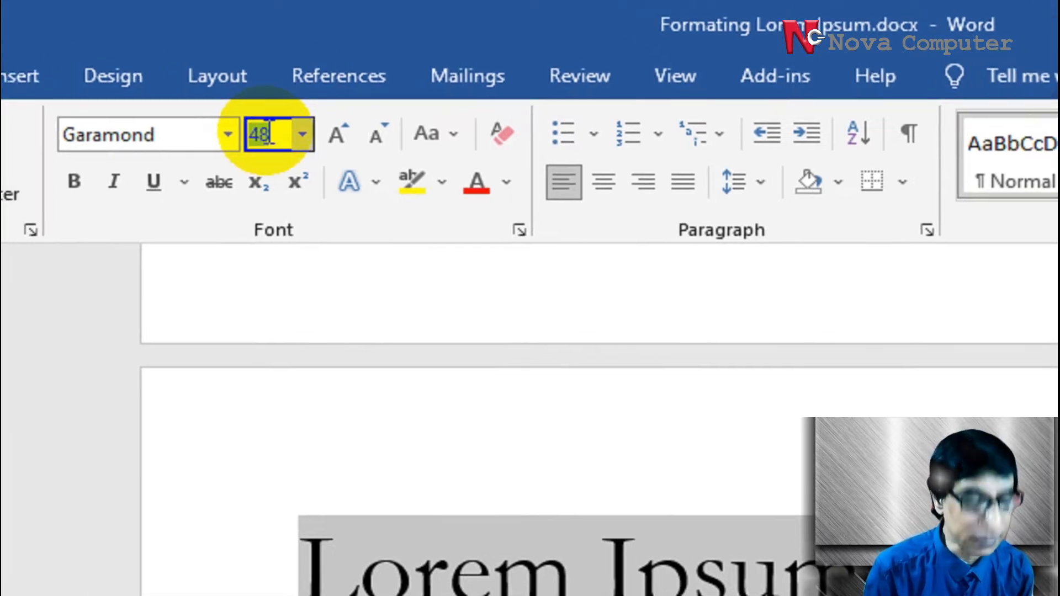
text(50)
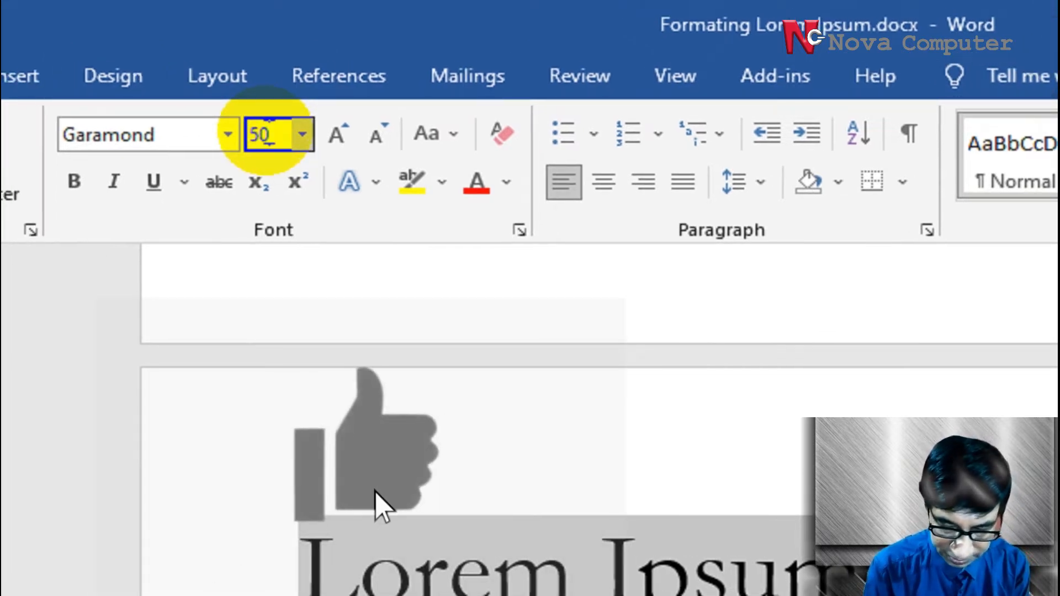
text(.)
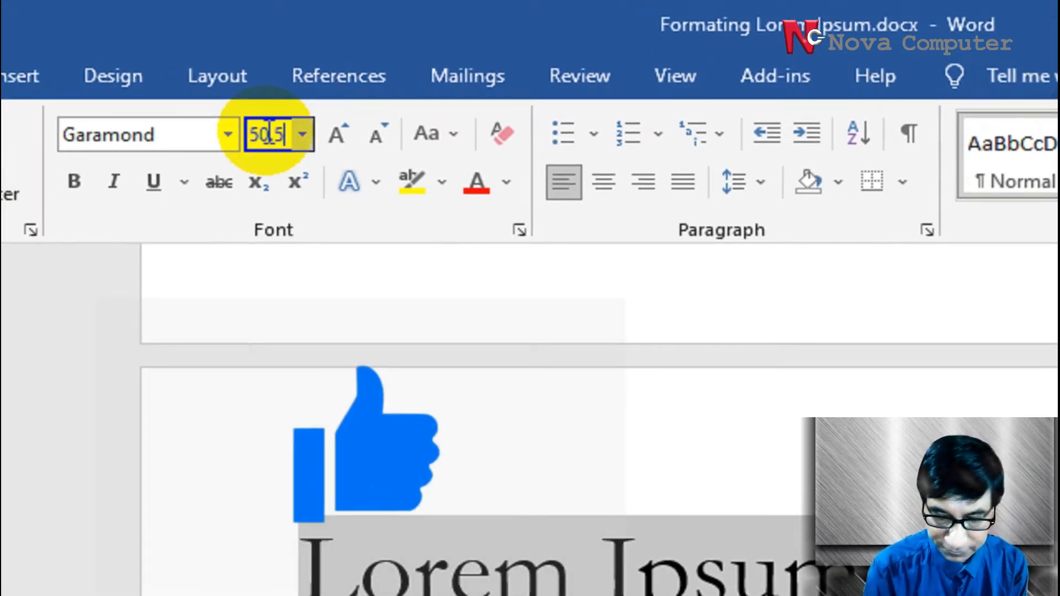
text(5)
key(Return)
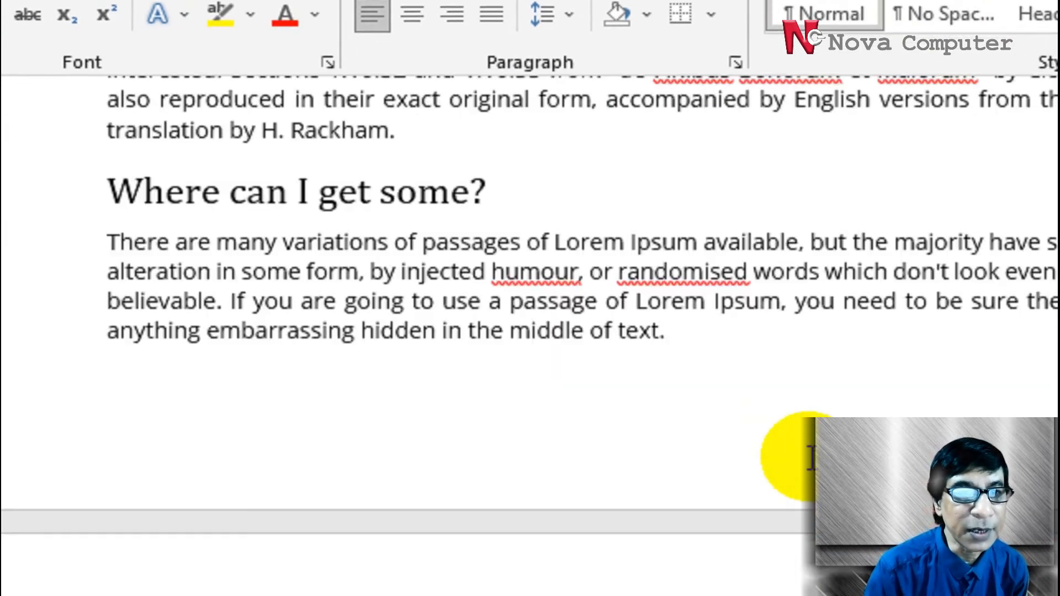
Check the page 1 title's alignment, then try the alignment options on the page 2 title and centre it to match
scroll(810, 458, up, 15)
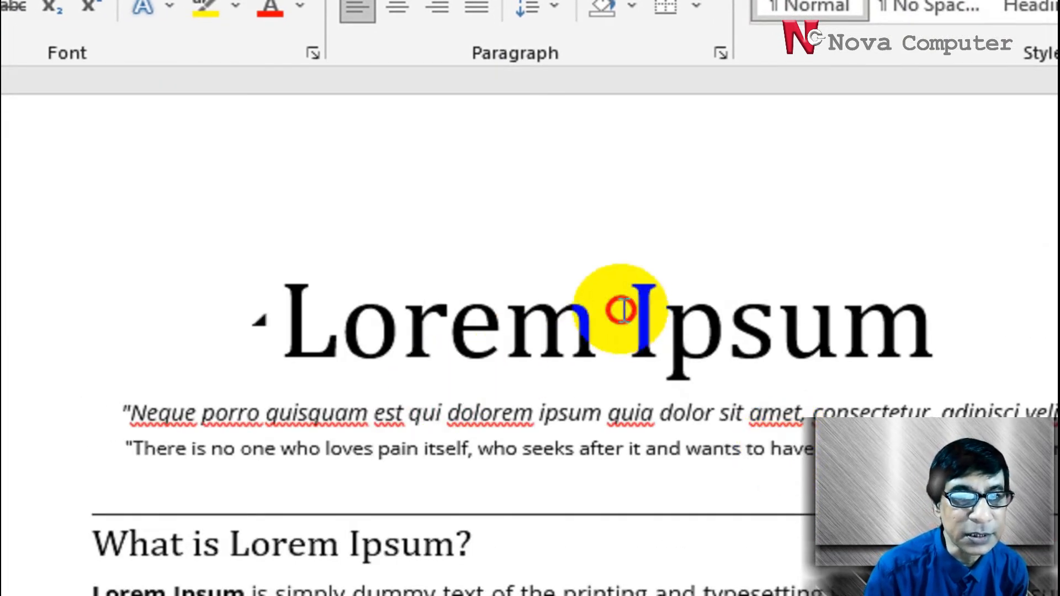
click(623, 309)
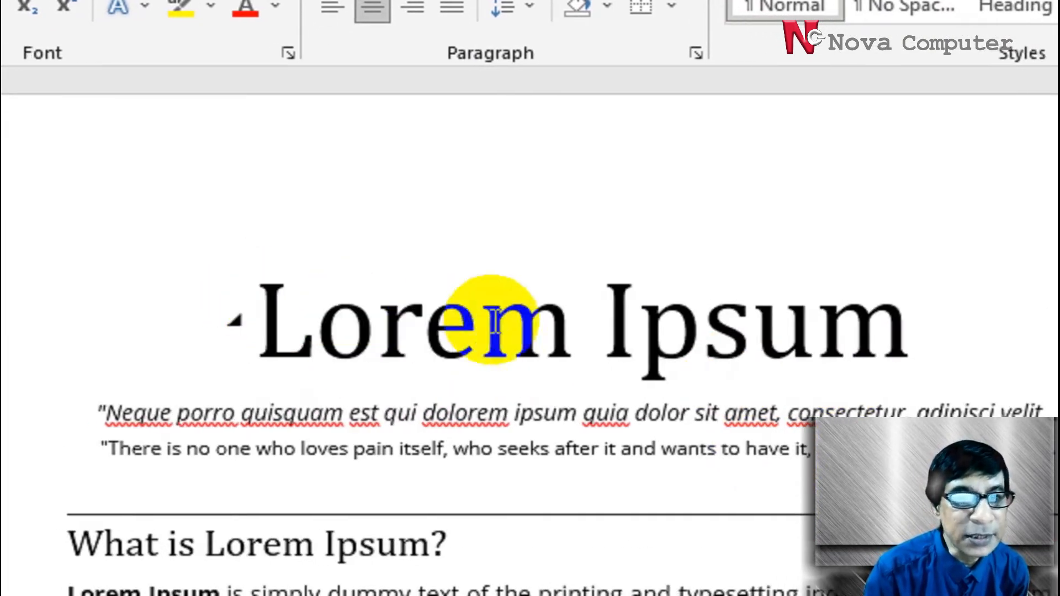
scroll(769, 414, down, 15)
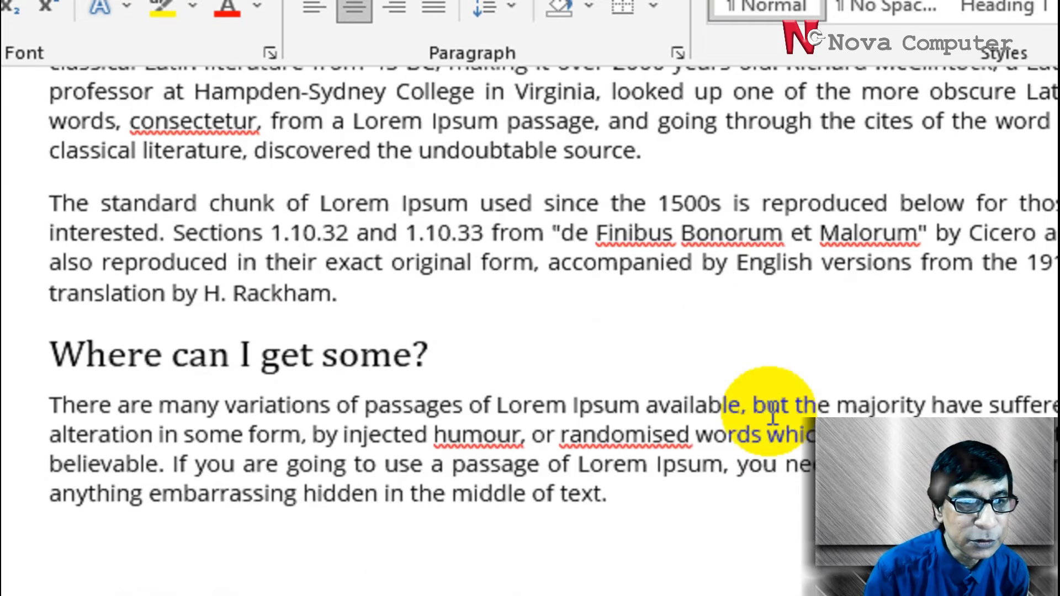
scroll(771, 414, up, 15)
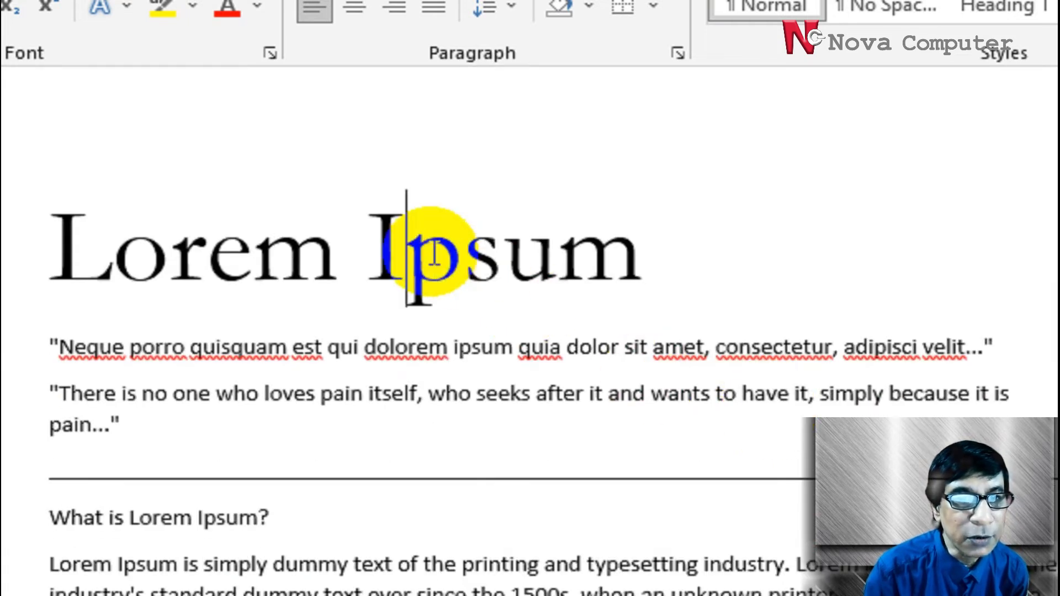
scroll(458, 398, up, 5)
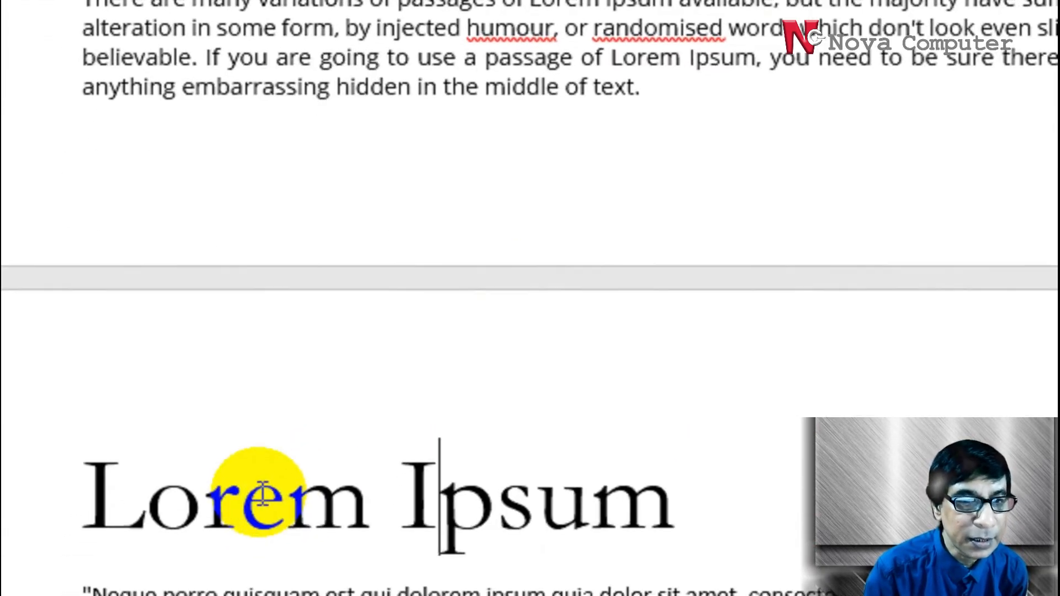
triple_click(262, 494)
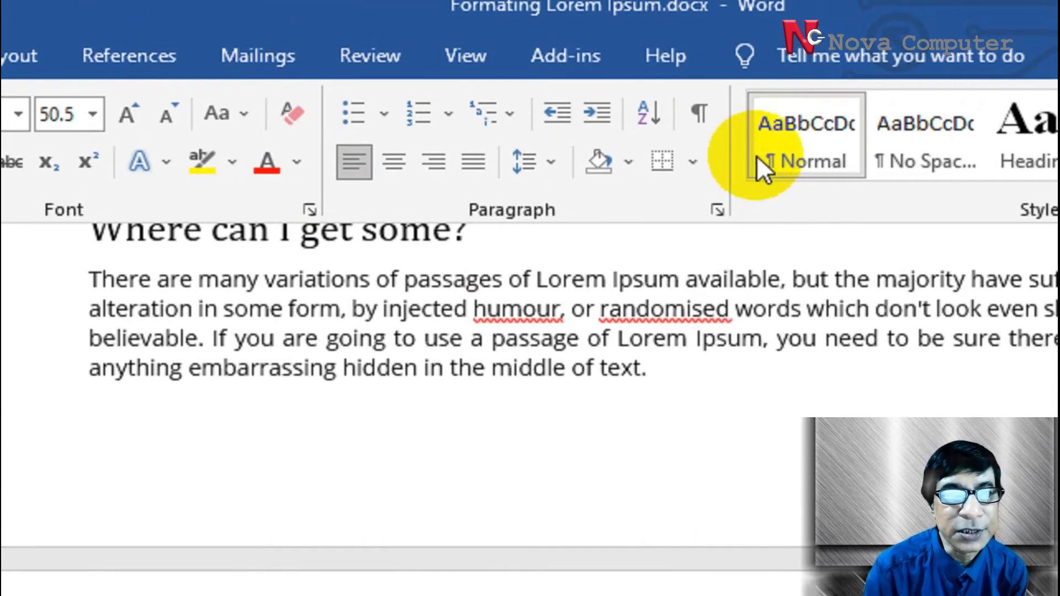
click(395, 170)
click(439, 168)
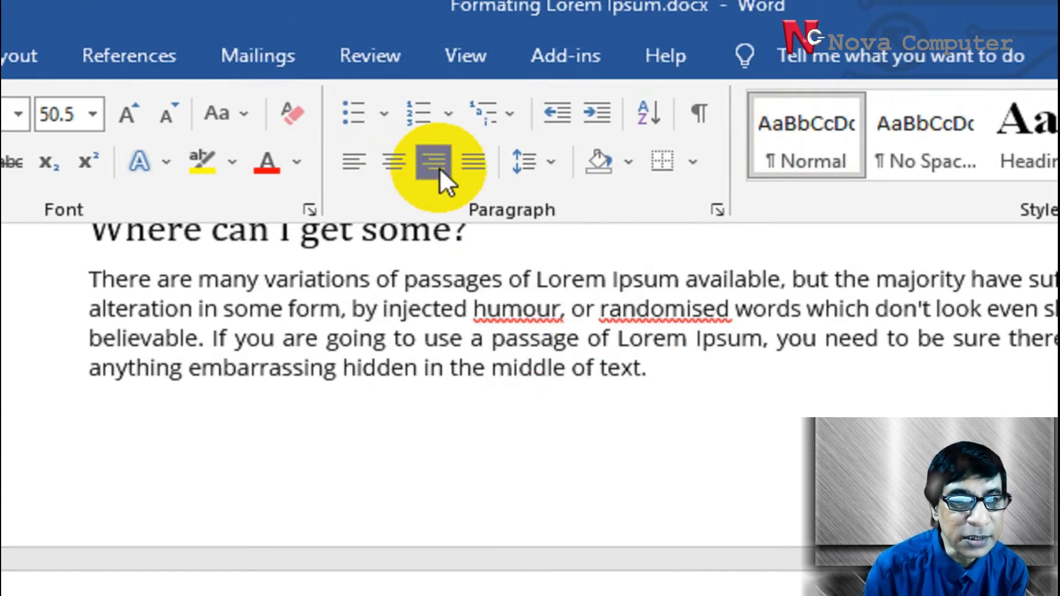
click(473, 168)
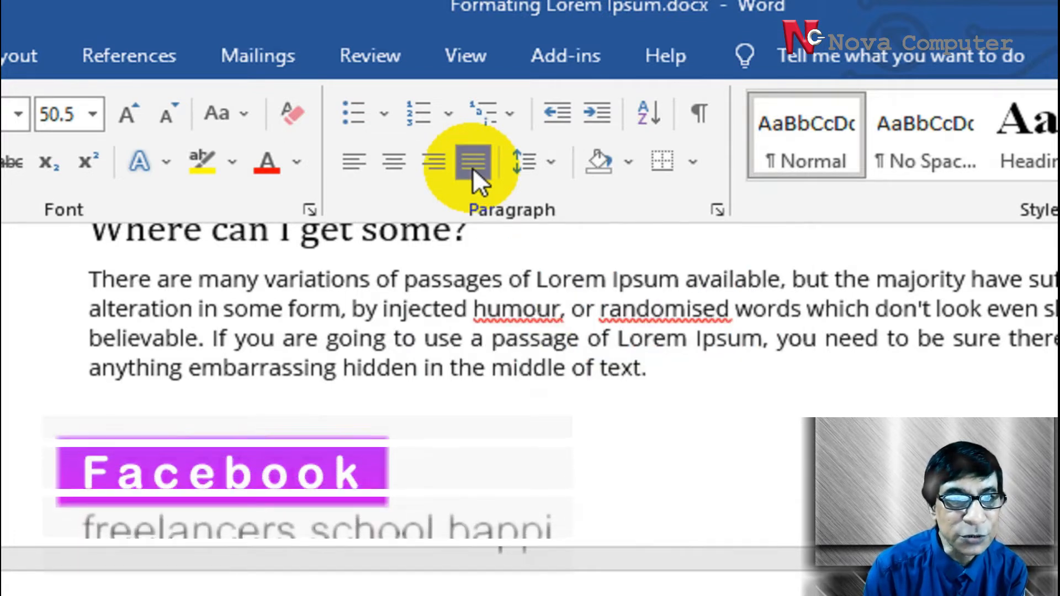
click(357, 164)
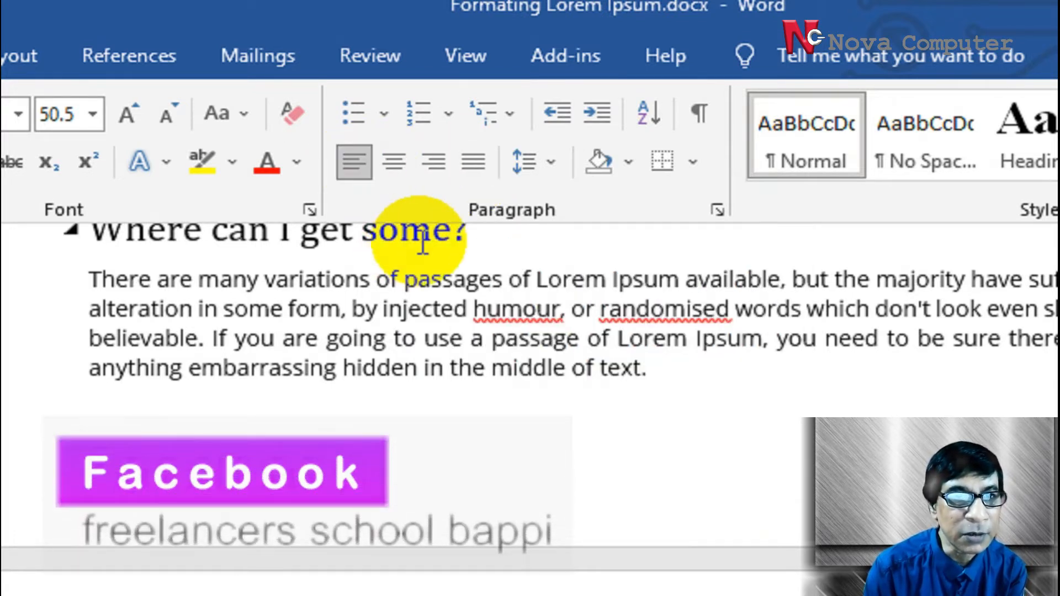
click(395, 160)
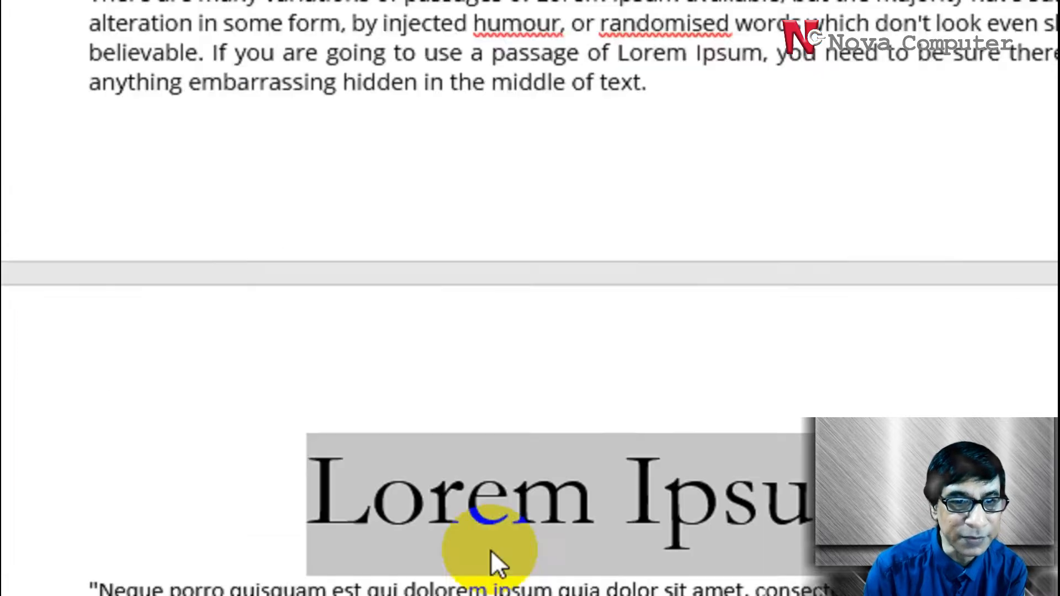
click(803, 343)
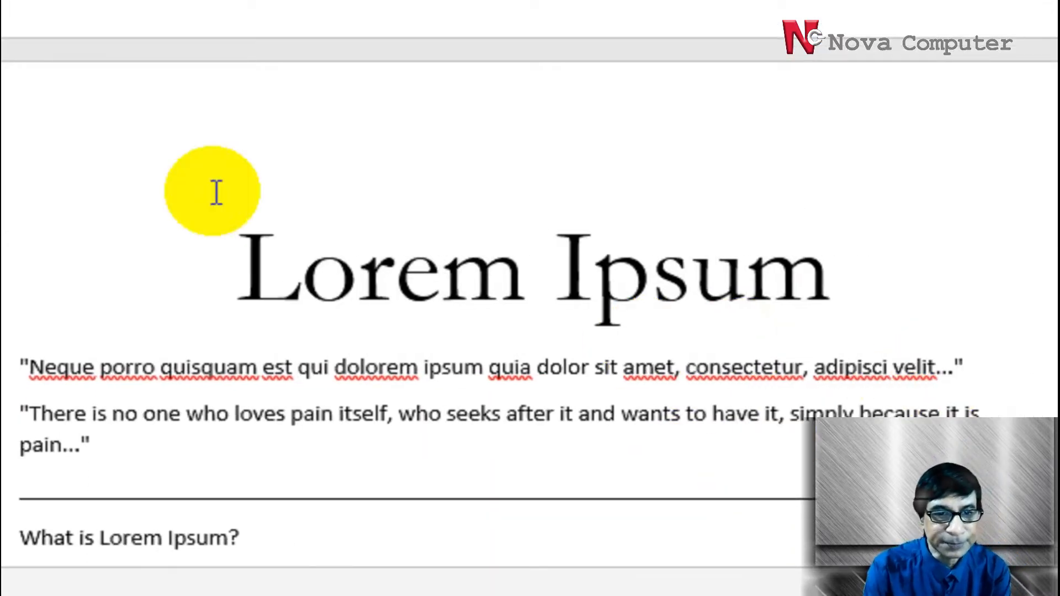
Make the whole "Lorem Ipsum" title on page 2 bold
drag(269, 254, 870, 256)
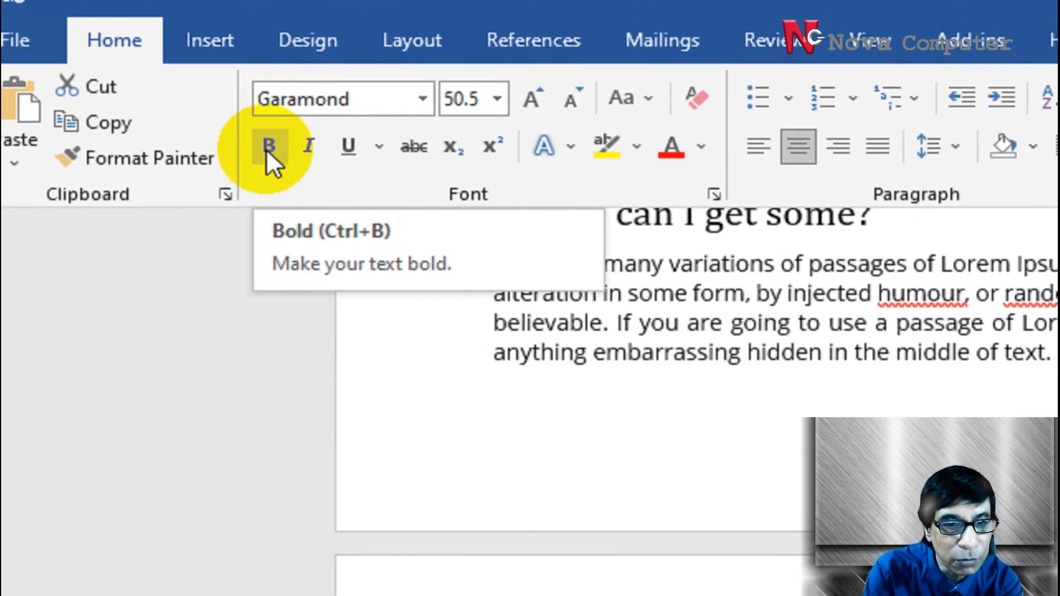
click(266, 146)
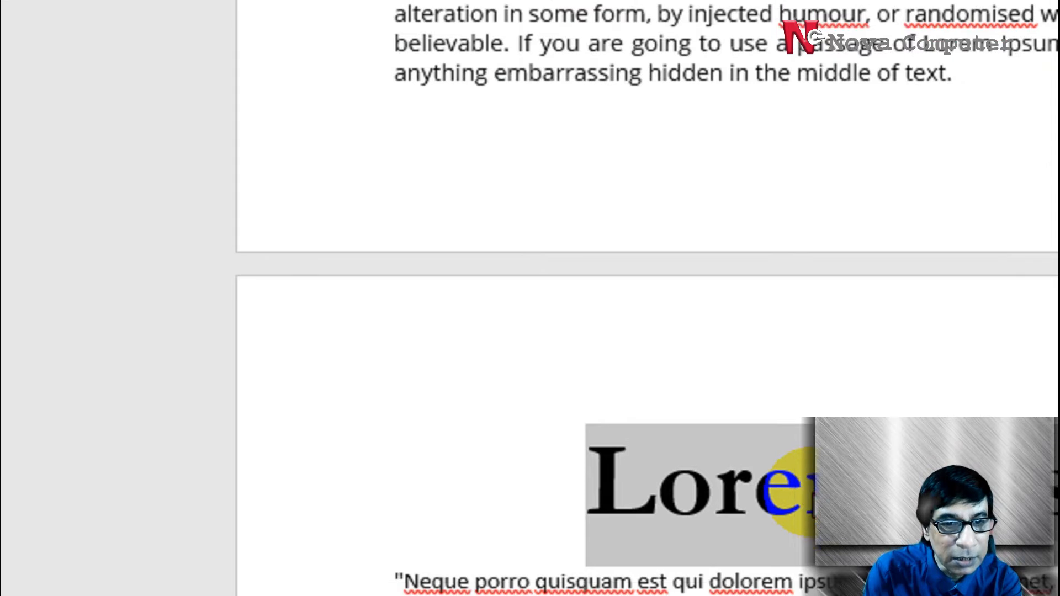
click(794, 456)
Undo the bold, alignment and font size changes made to the page 2 title
key(ctrl+z)
key(ctrl+z)
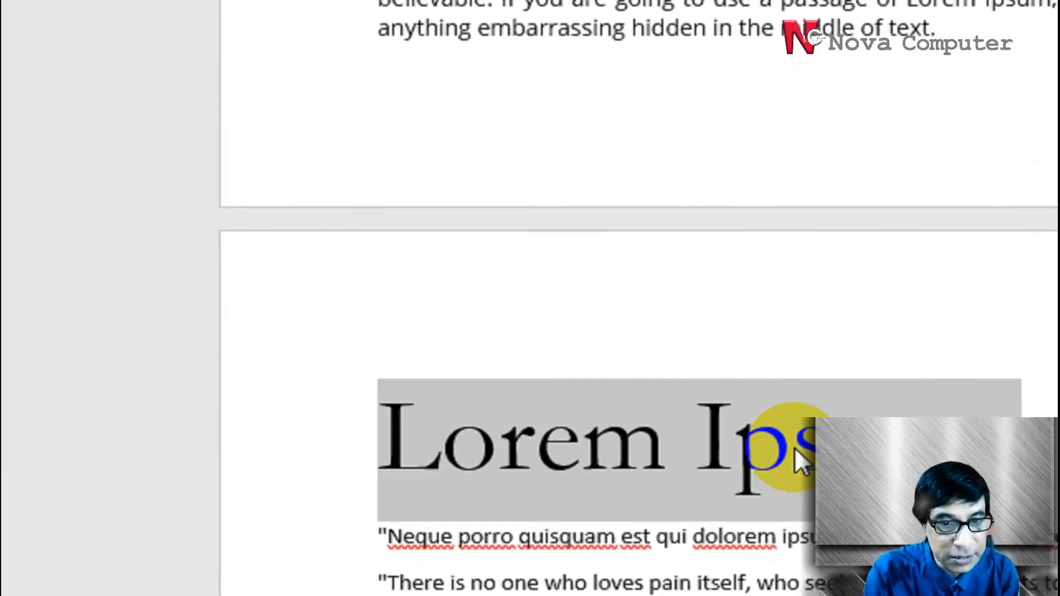
key(ctrl+z)
key(ctrl+z)
key(ctrl+z)
key(ctrl+z)
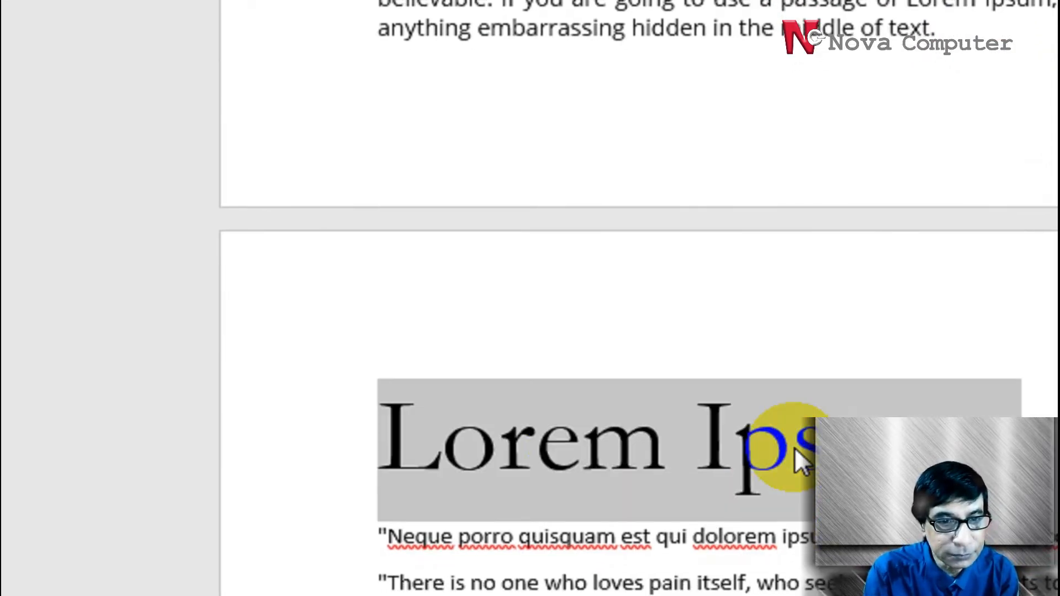
key(ctrl+z)
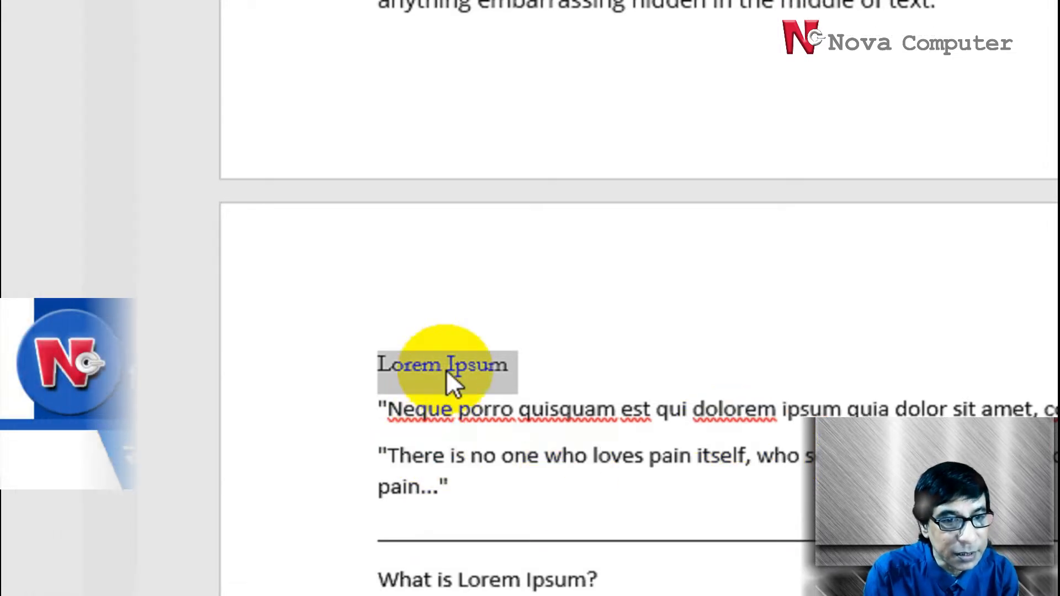
Reselect the "Lorem Ipsum" title on page 2 and set it to the Arial font at size 55.5
click(451, 364)
triple_click(451, 364)
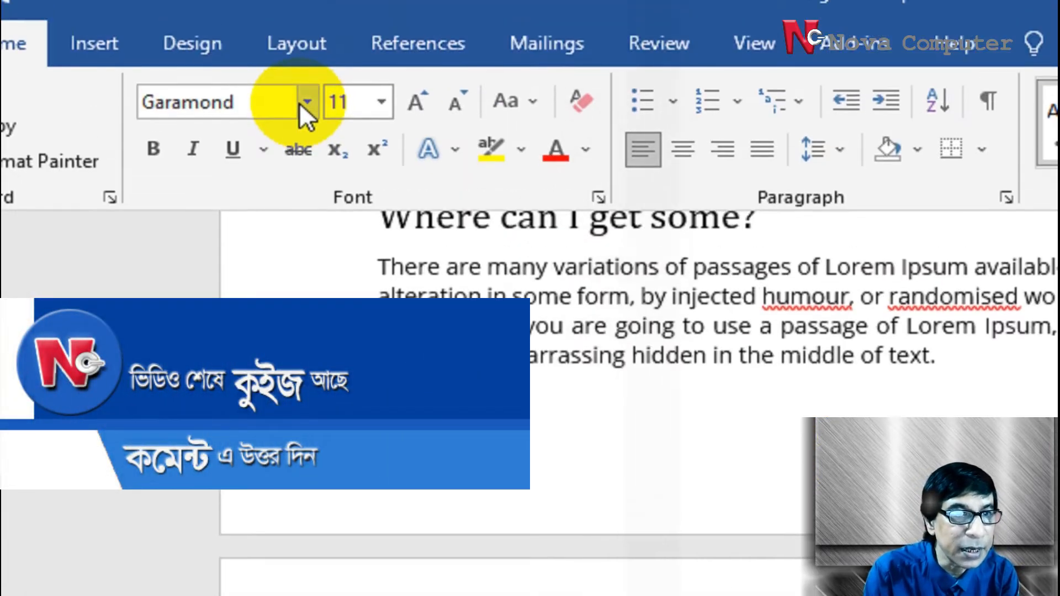
click(307, 102)
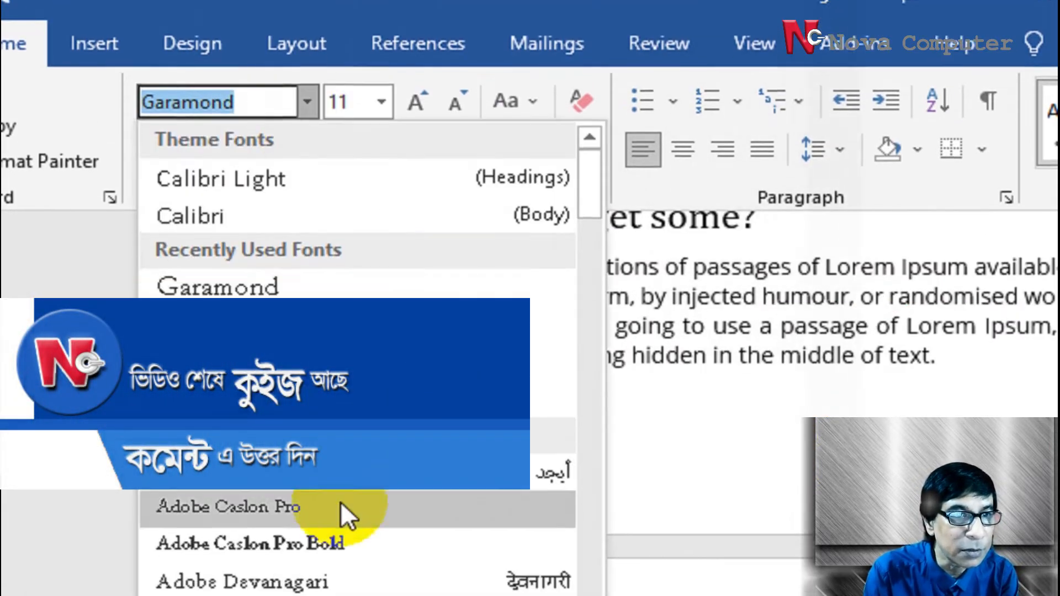
click(276, 312)
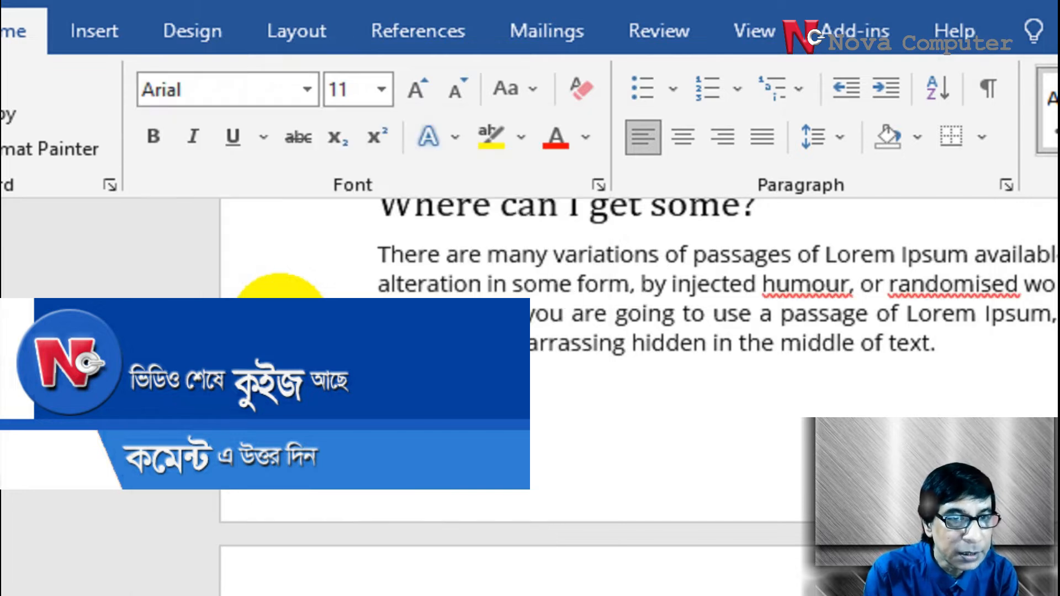
click(381, 89)
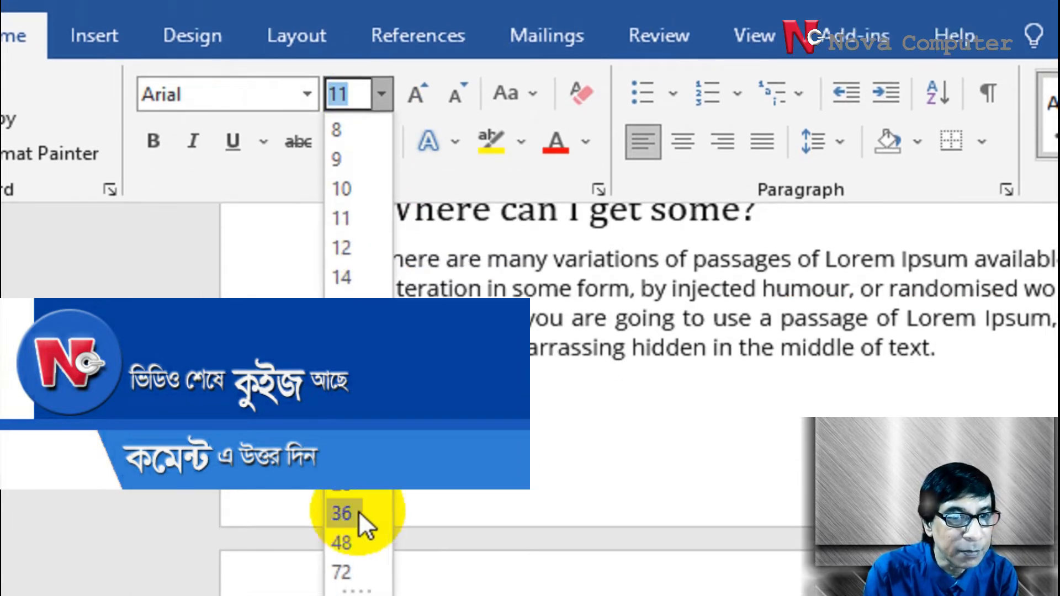
click(353, 543)
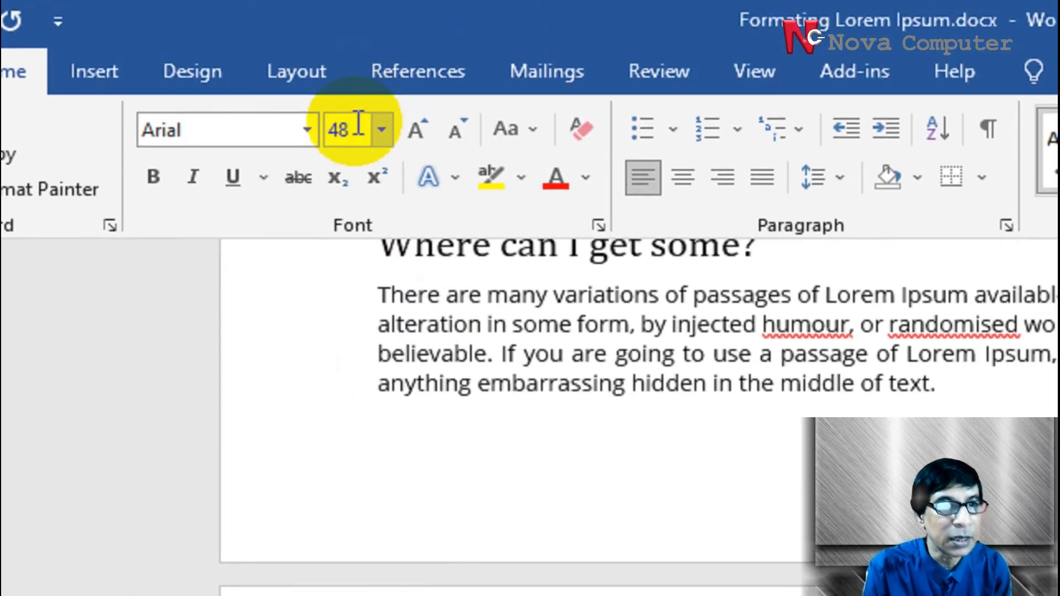
click(359, 122)
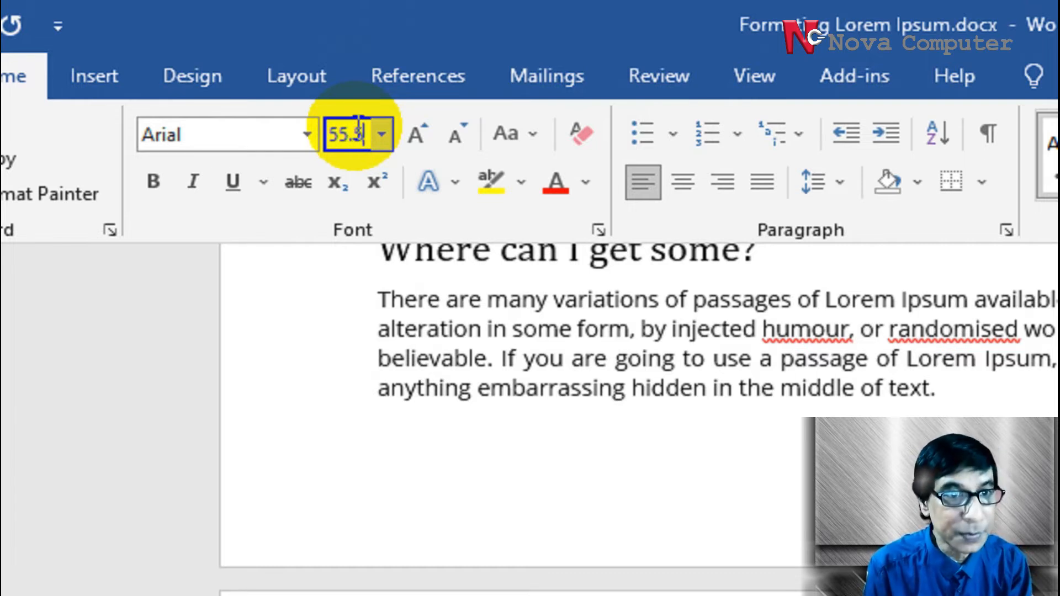
key(Return)
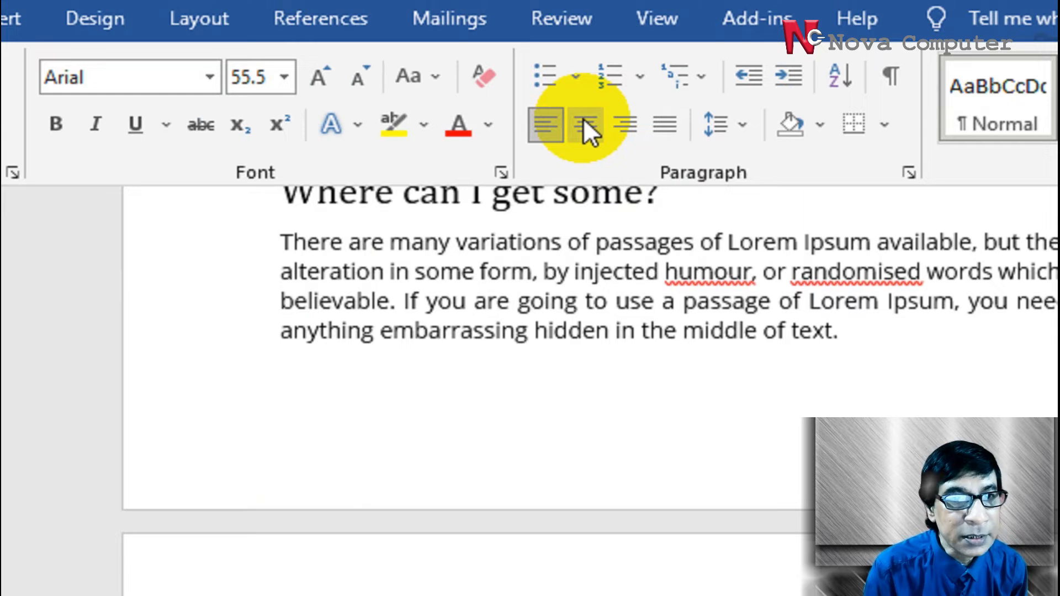
Centre the selected page 2 title and make it bold
click(585, 50)
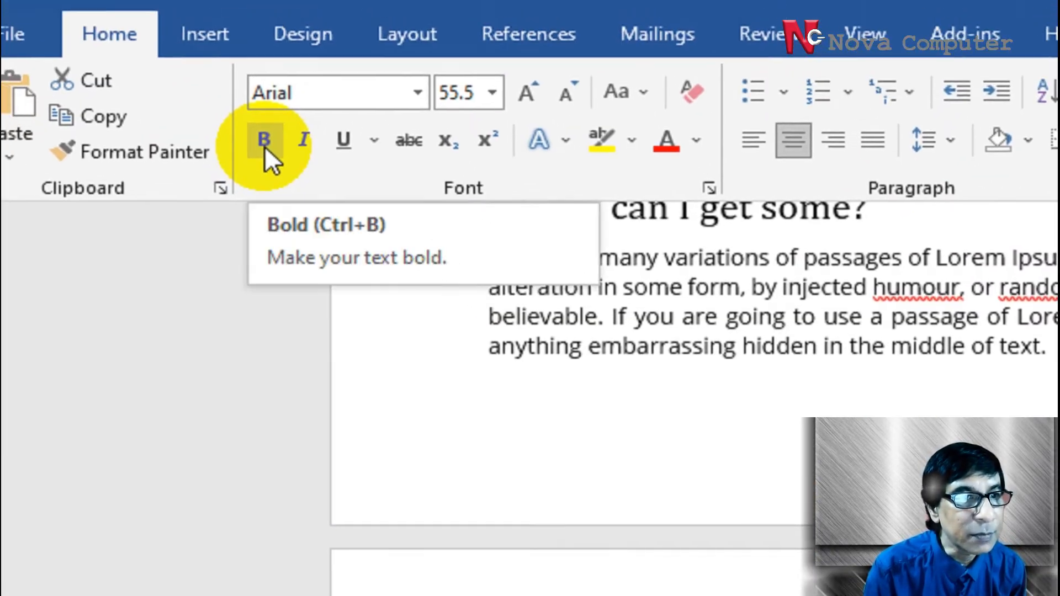
click(266, 146)
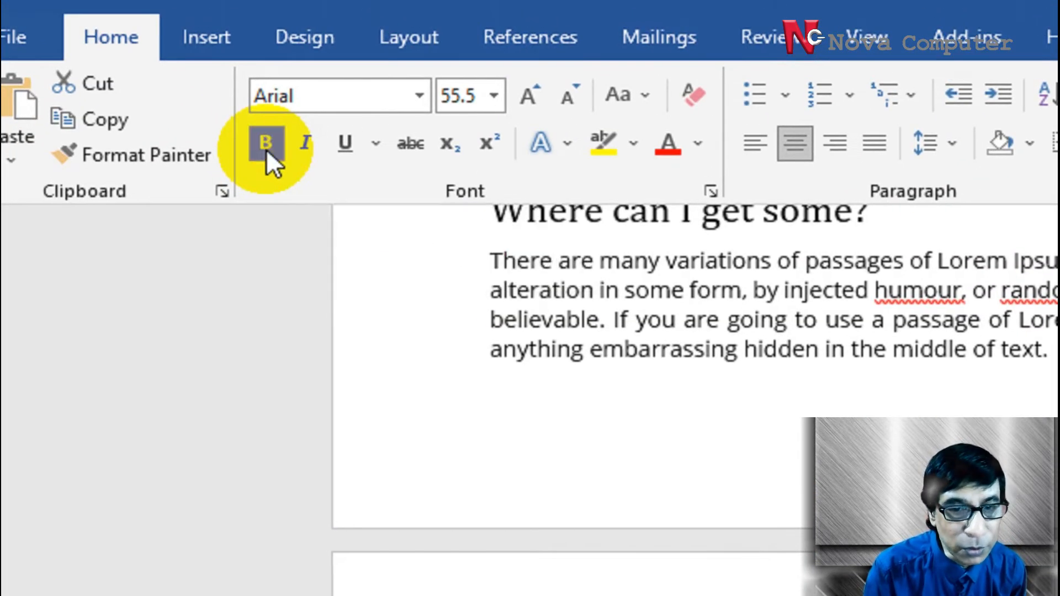
Match page 2's "Neque porro quisquam" quotation line to its page 1 counterpart by setting it to Open Sans and italic
scroll(792, 449, up, 10)
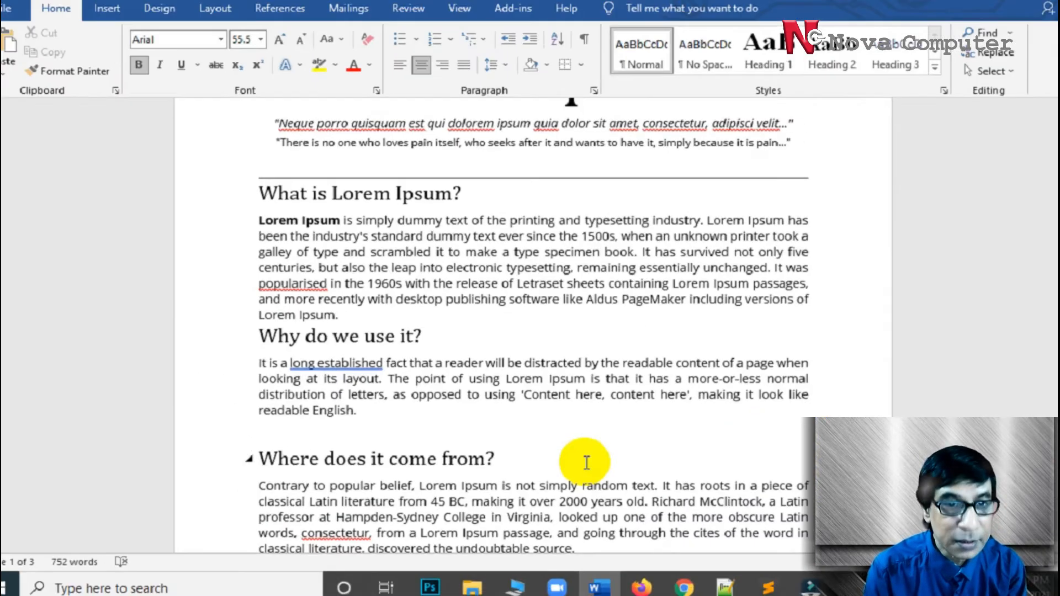
scroll(797, 449, up, 4)
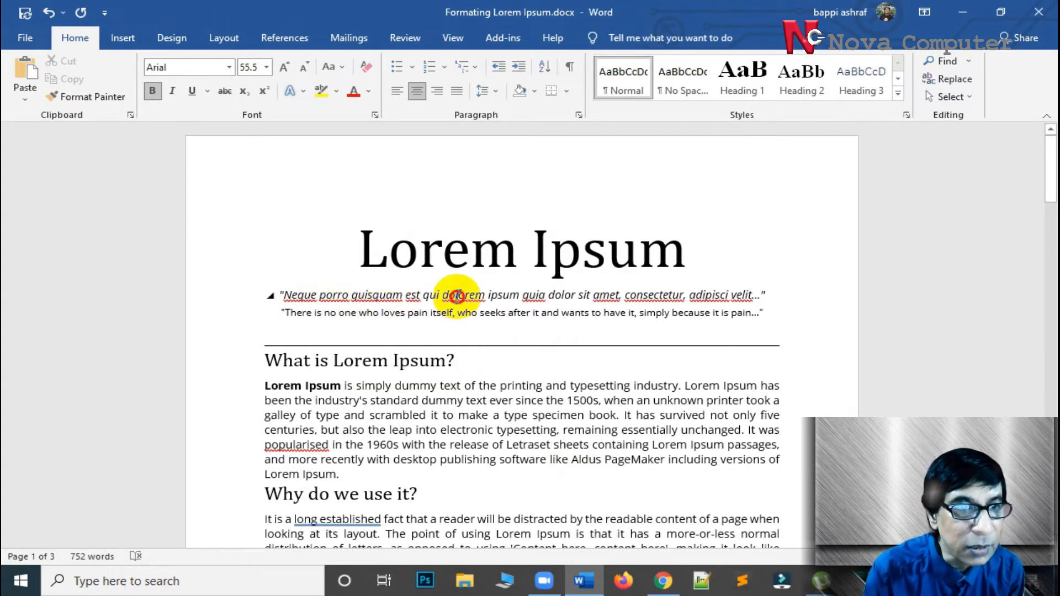
click(456, 296)
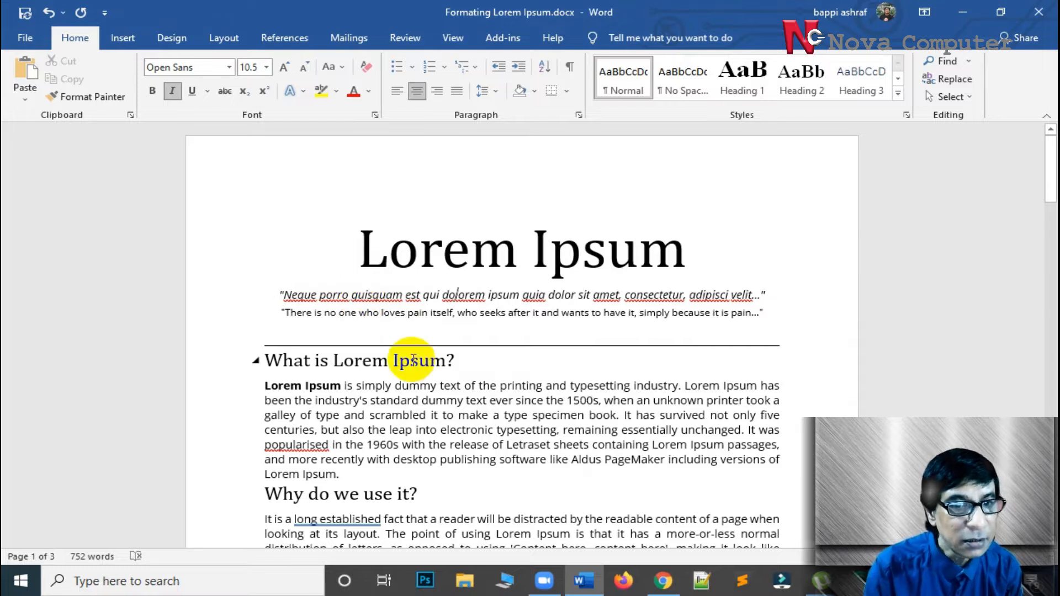
scroll(415, 362, down, 16)
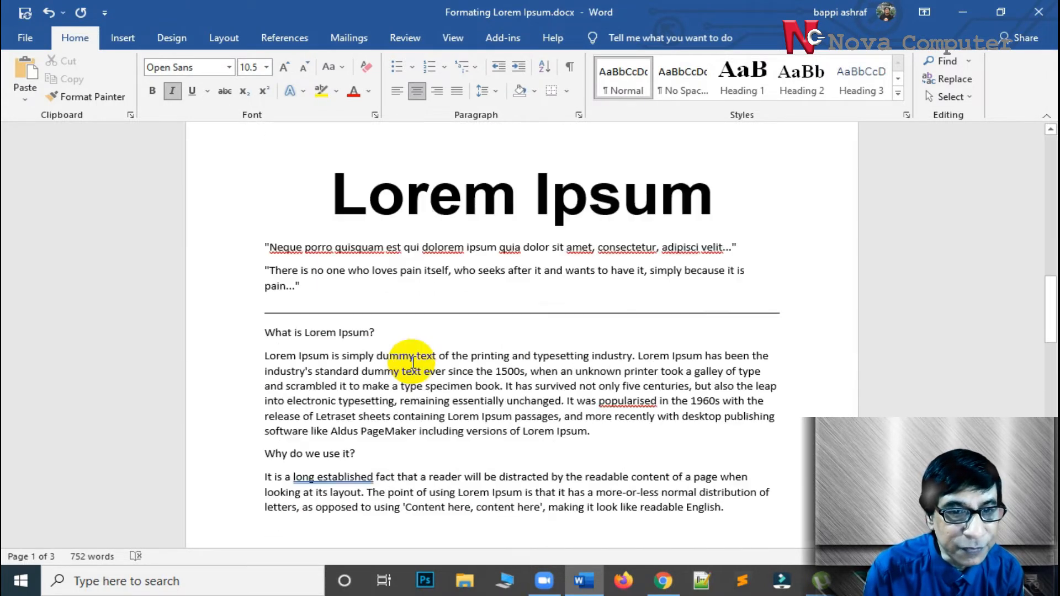
scroll(413, 362, up, 3)
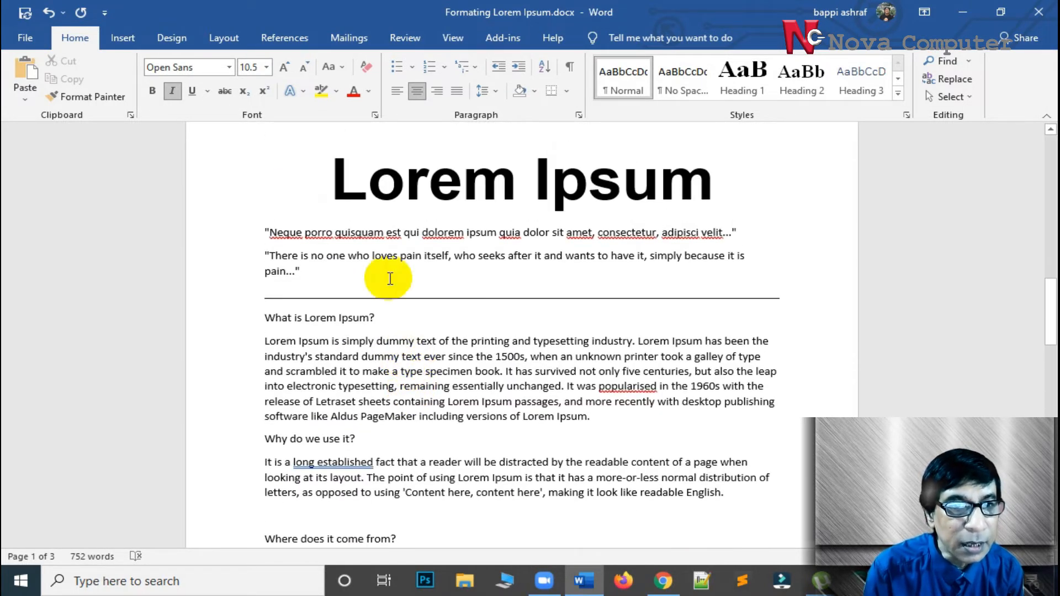
triple_click(393, 231)
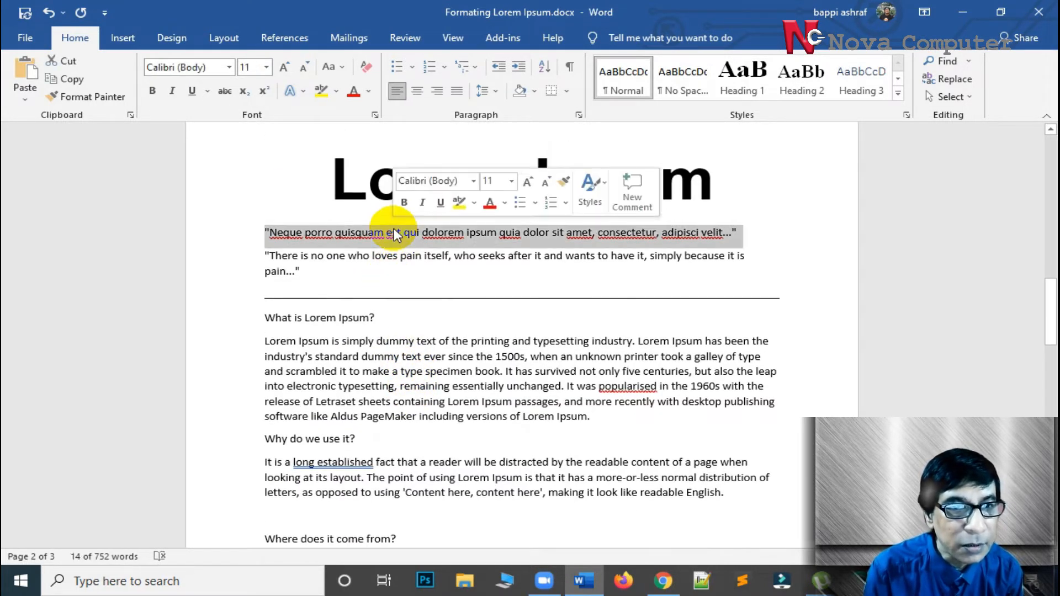
click(229, 68)
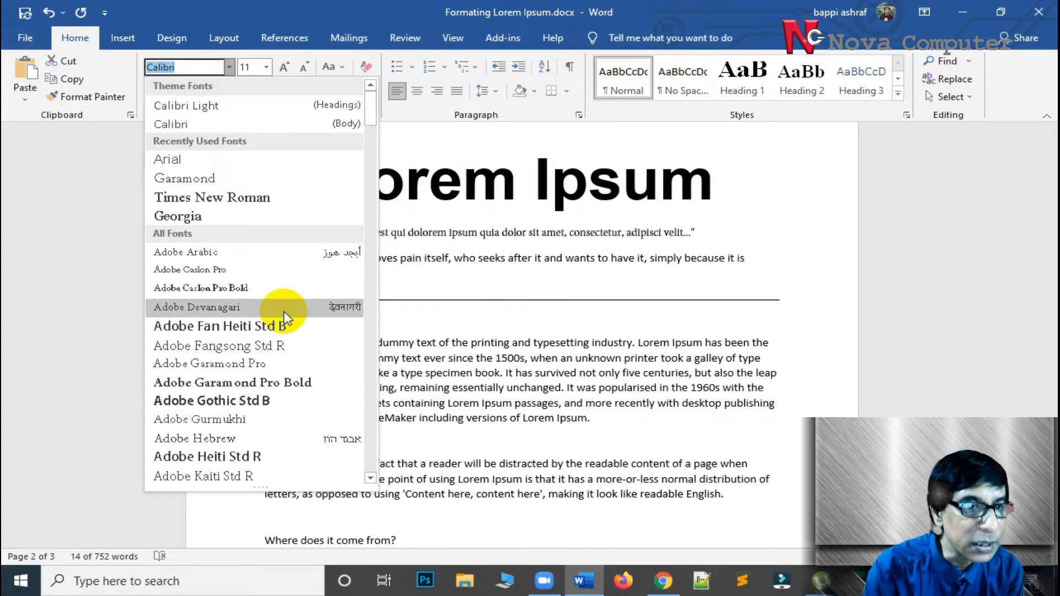
scroll(284, 312, down, 15)
scroll(285, 316, down, 15)
scroll(283, 325, down, 12)
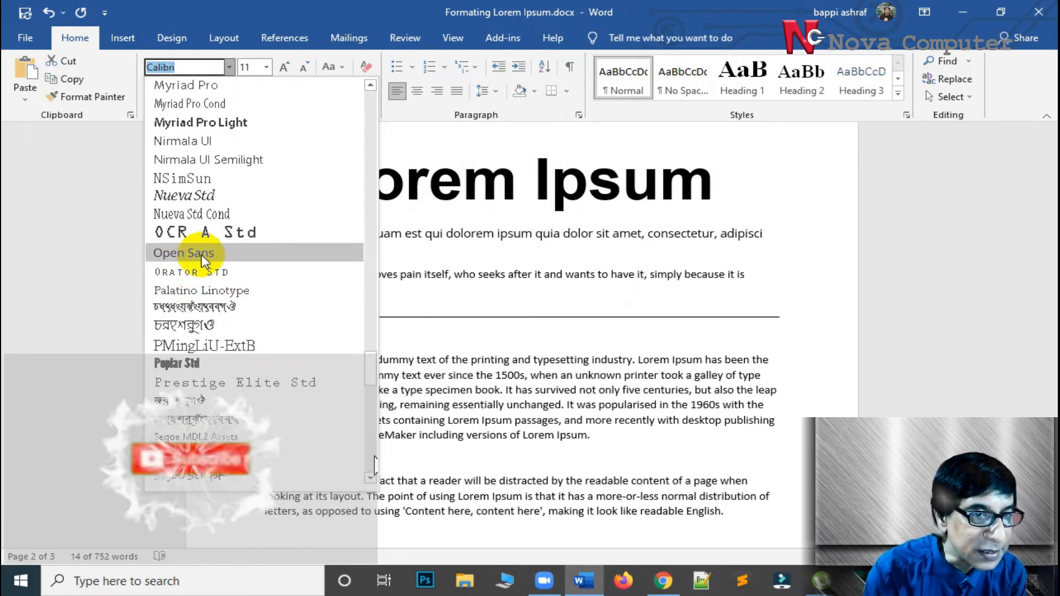
click(205, 254)
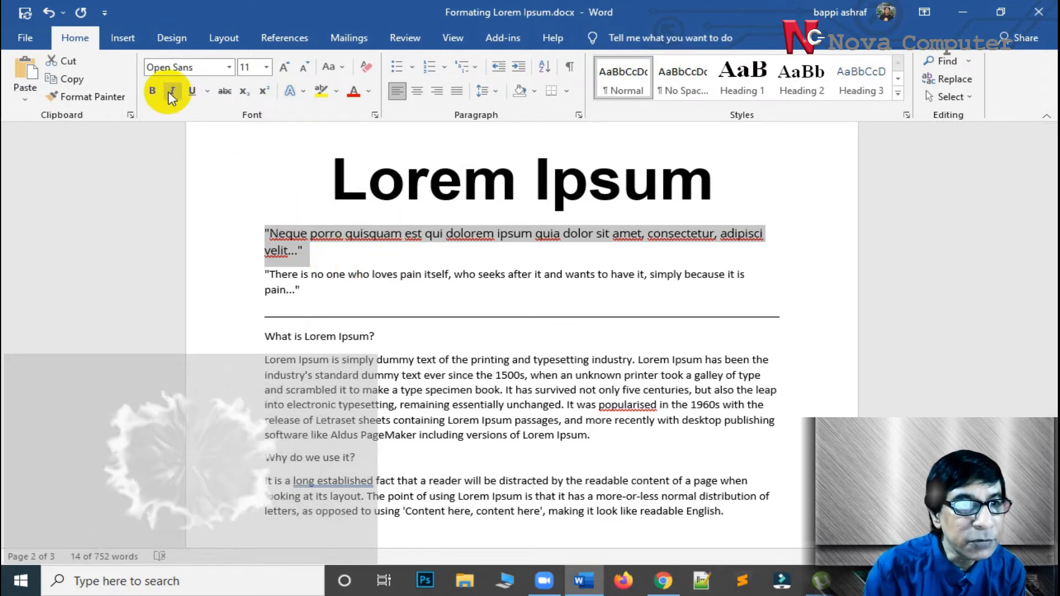
click(172, 92)
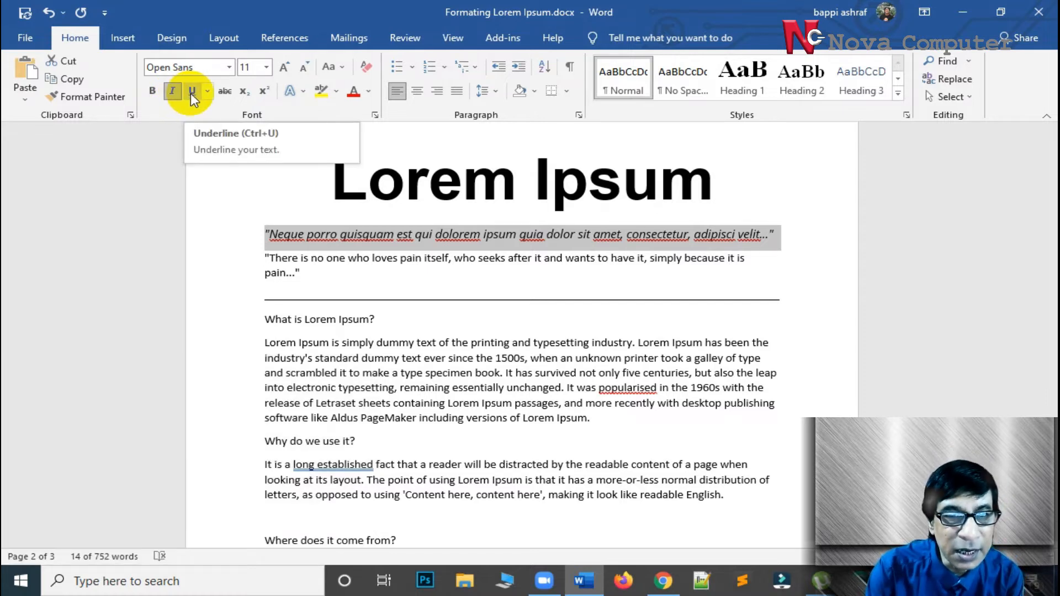
Try single, double, dotted and wavy underlines on the "Neque porro quisquam" line on page 2
click(190, 92)
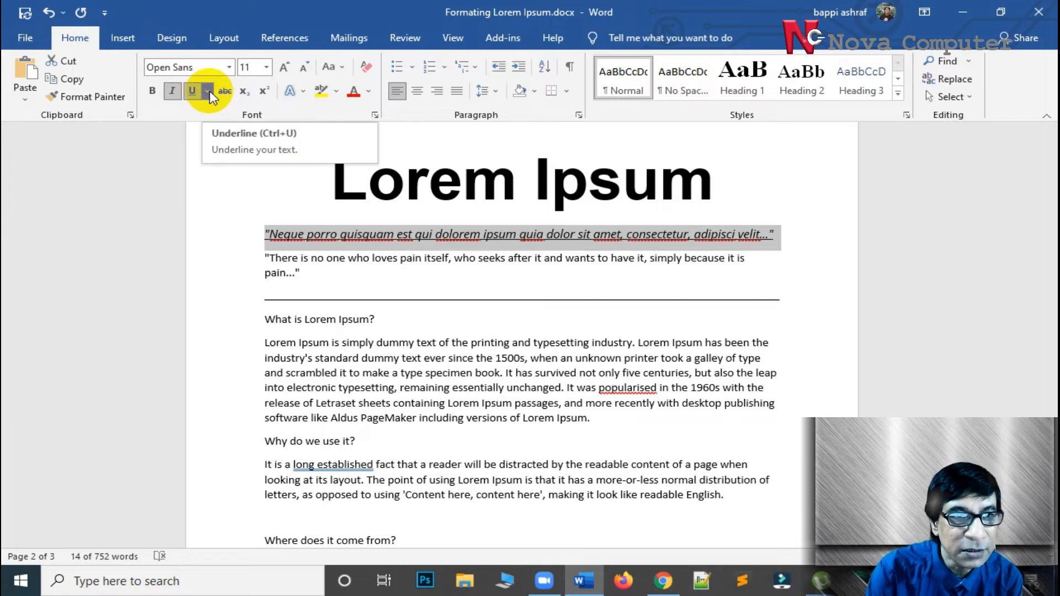
click(208, 91)
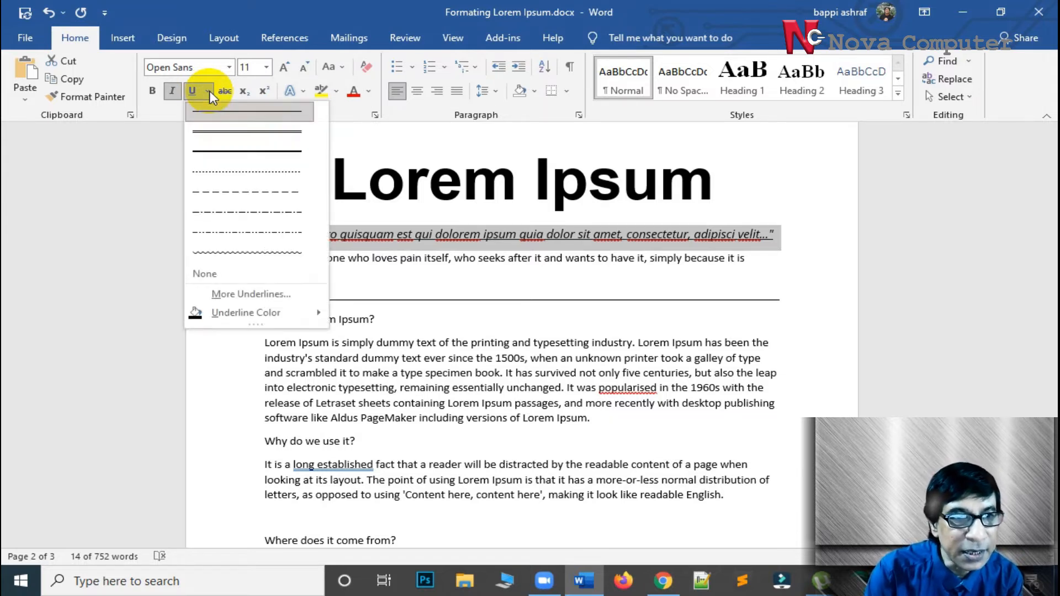
click(223, 132)
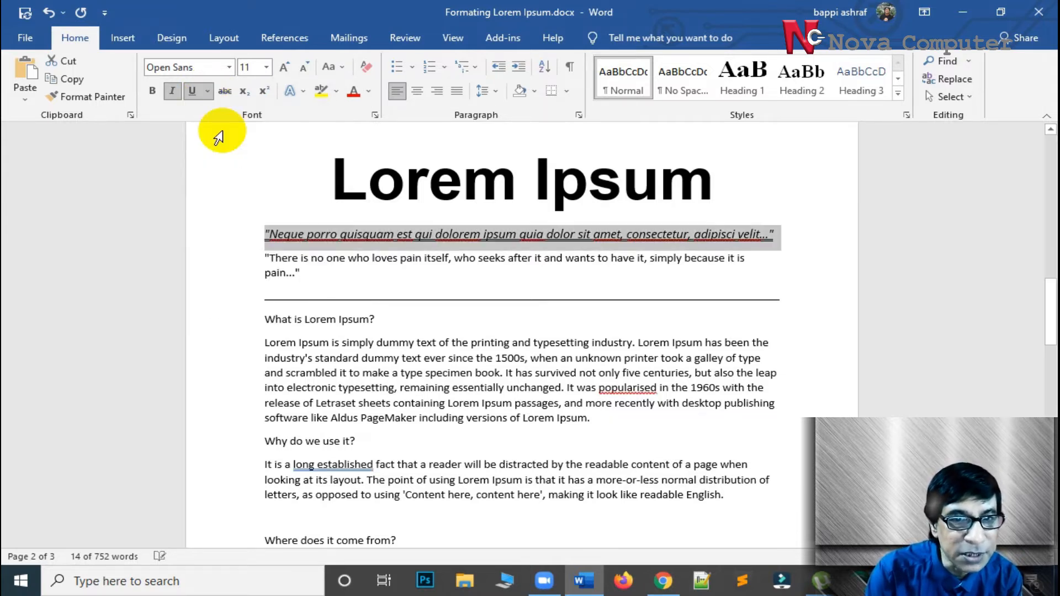
click(208, 92)
click(219, 180)
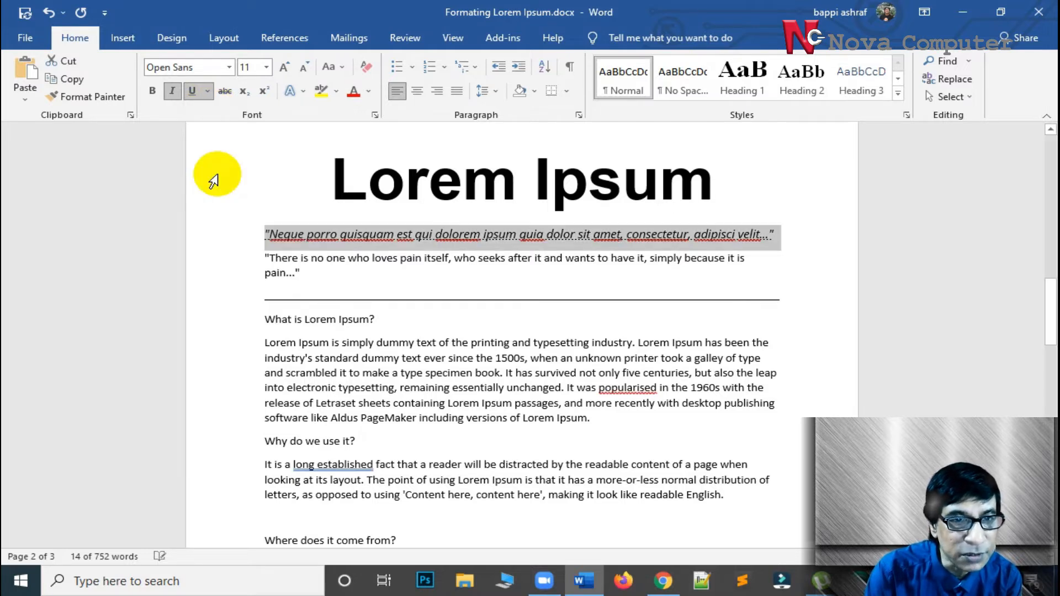
click(206, 95)
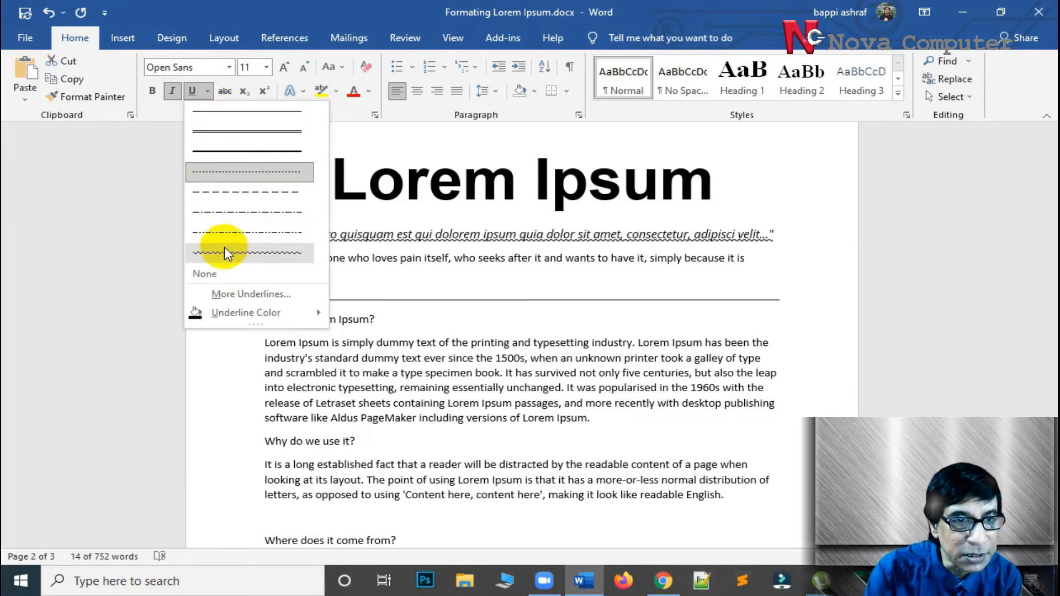
click(224, 246)
Apply a double underline to the "Neque porro quisquam" line on page 2 and deselect it
click(206, 92)
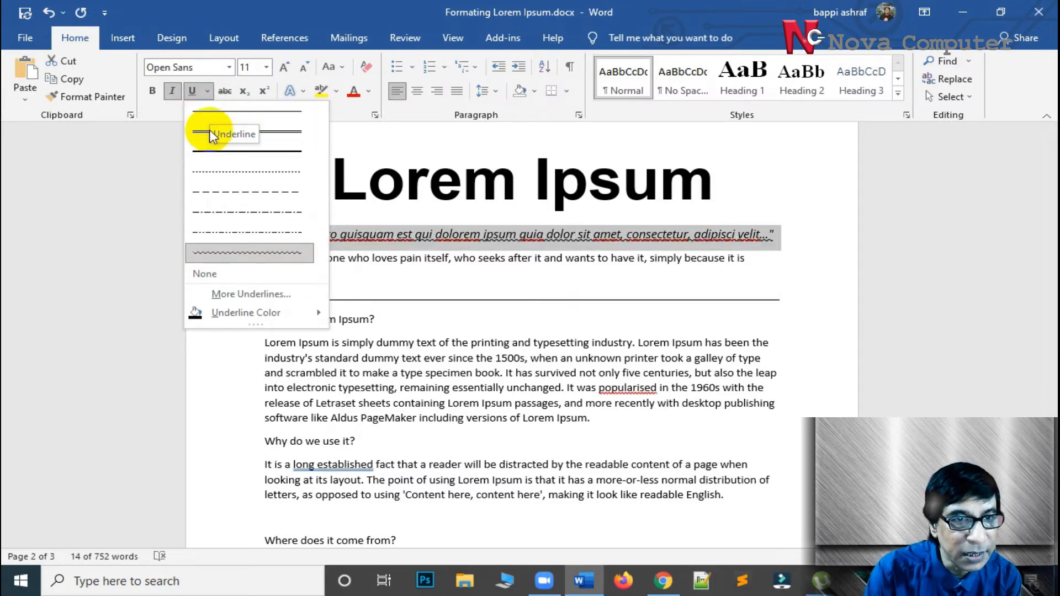
click(213, 135)
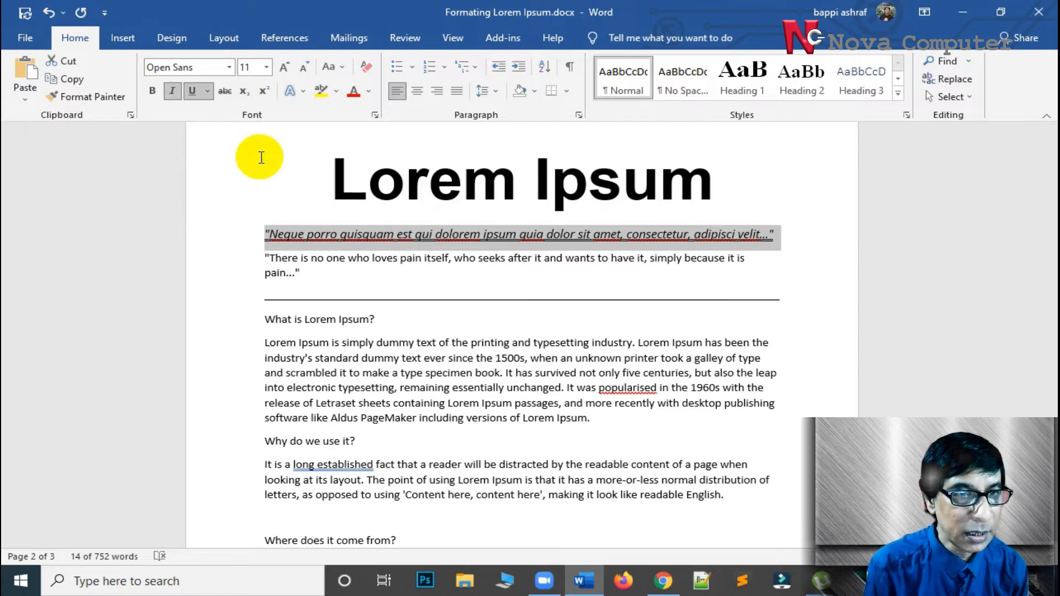
click(495, 292)
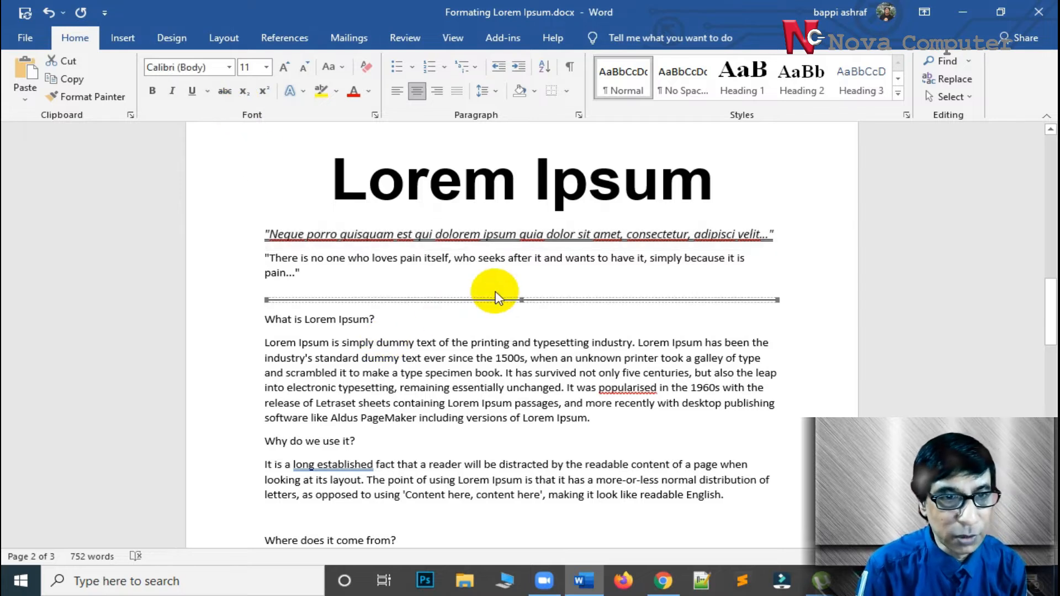
click(420, 233)
Match page 2's "There is no one who loves pain" line to page 1 by setting it to Open Sans at size 9
scroll(351, 326, up, 8)
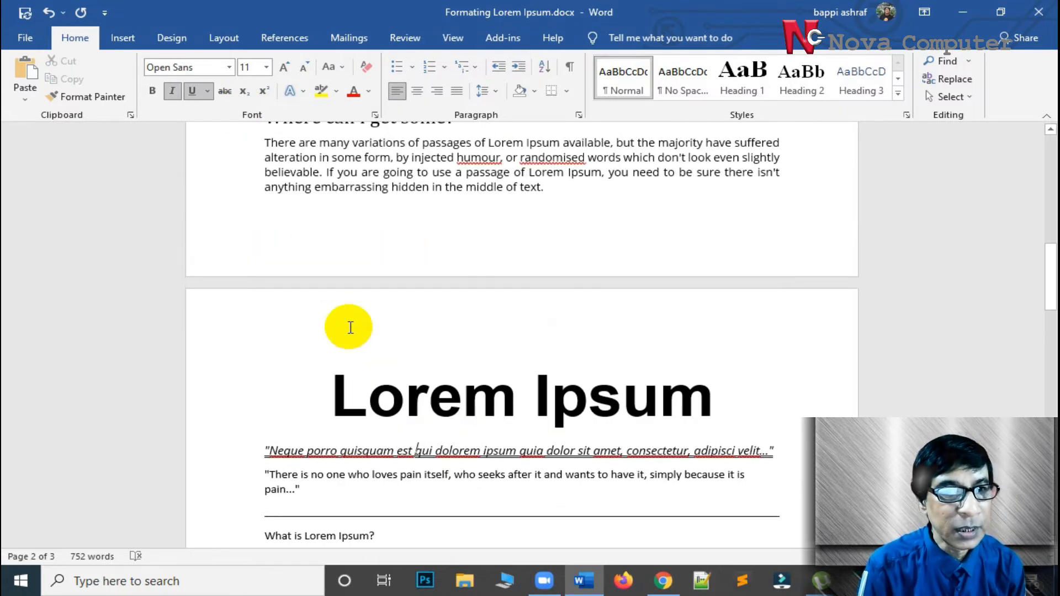
scroll(351, 326, up, 8)
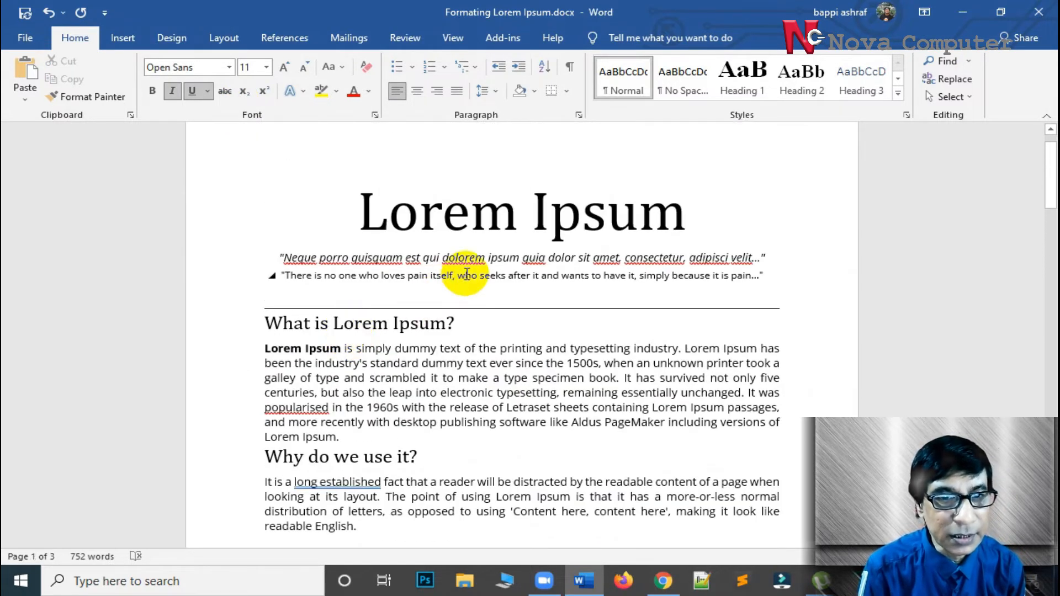
click(467, 274)
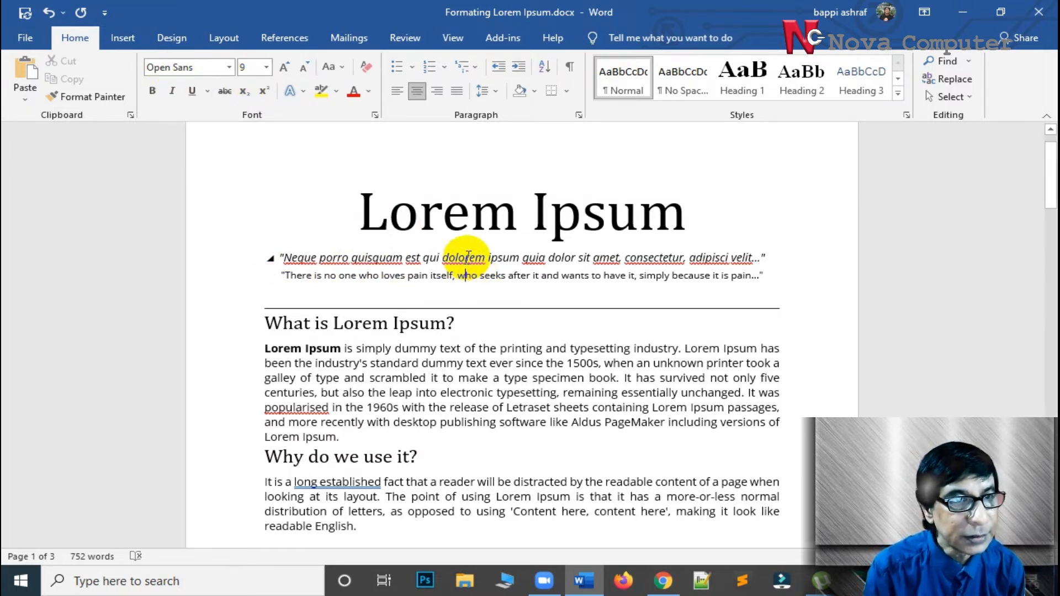
click(465, 275)
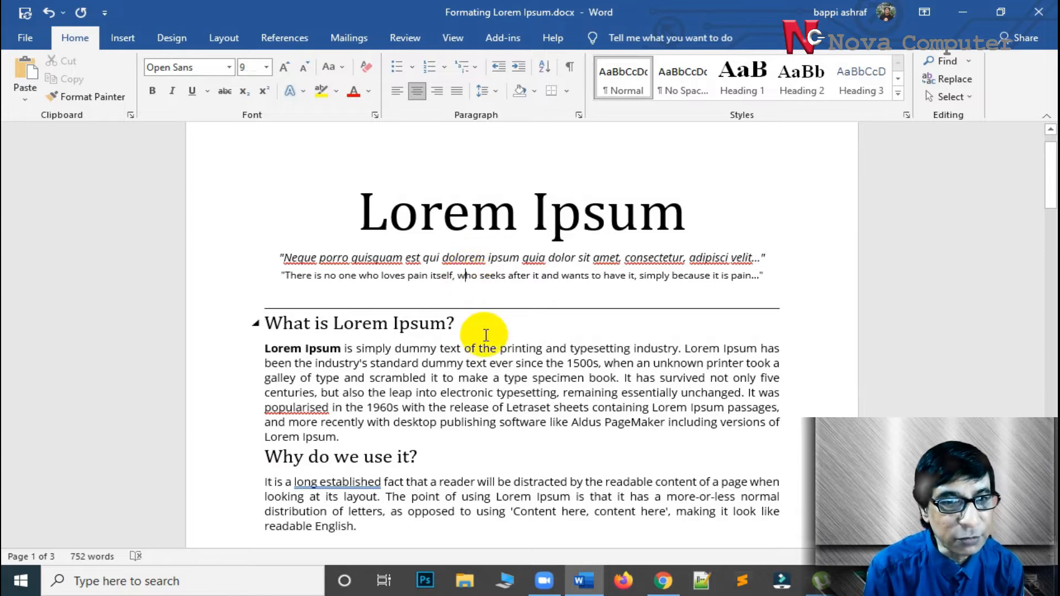
scroll(487, 336, down, 15)
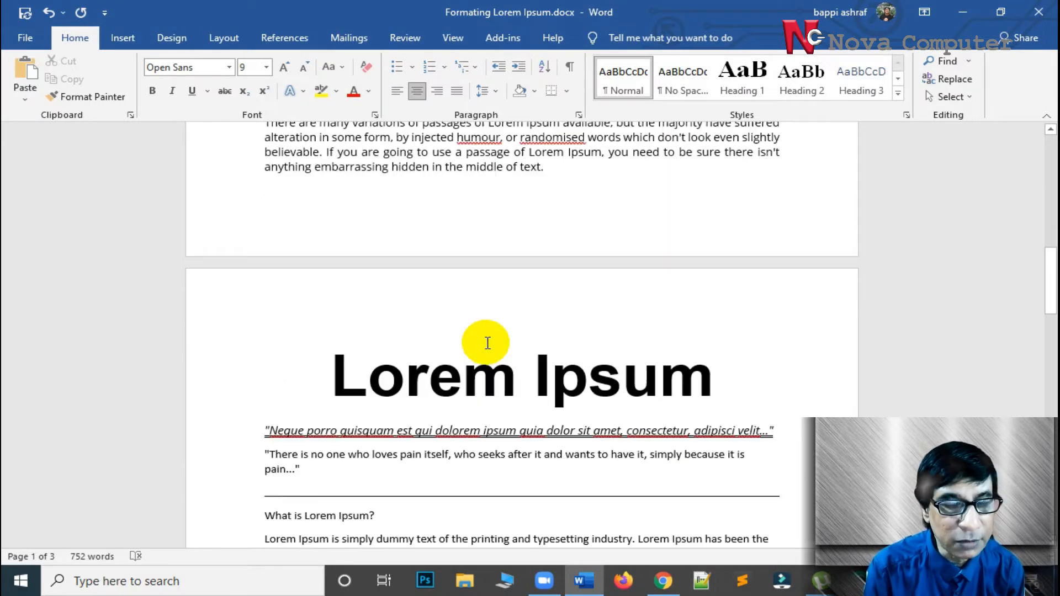
double_click(246, 257)
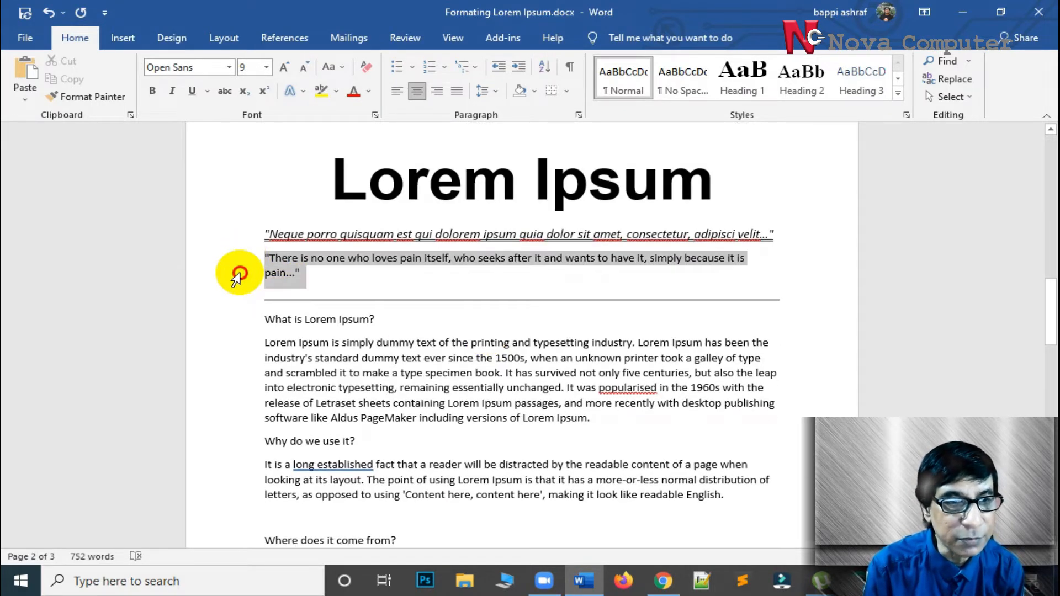
click(263, 67)
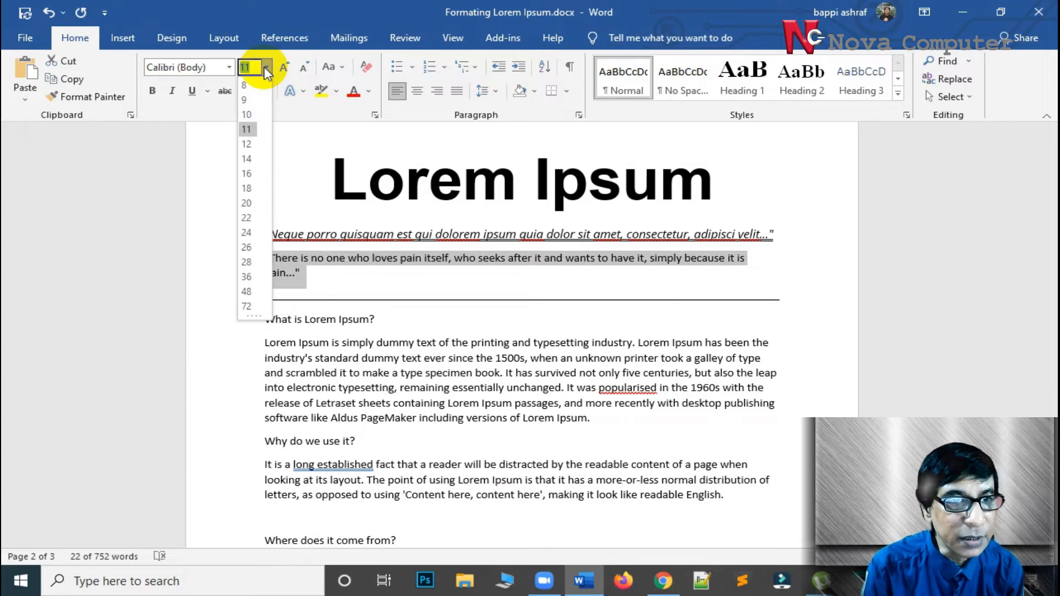
click(252, 99)
click(220, 68)
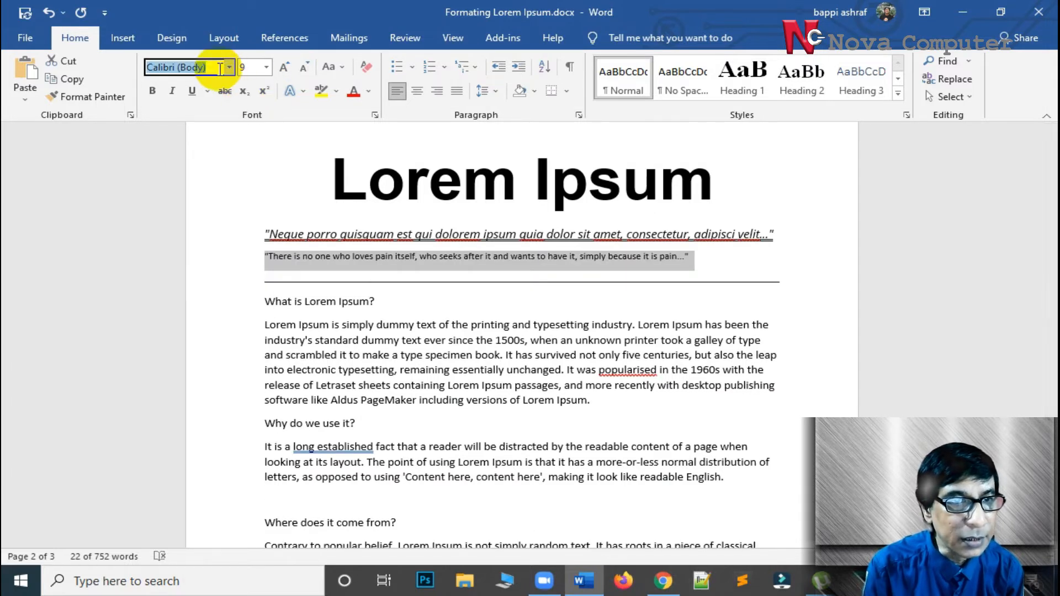
click(230, 67)
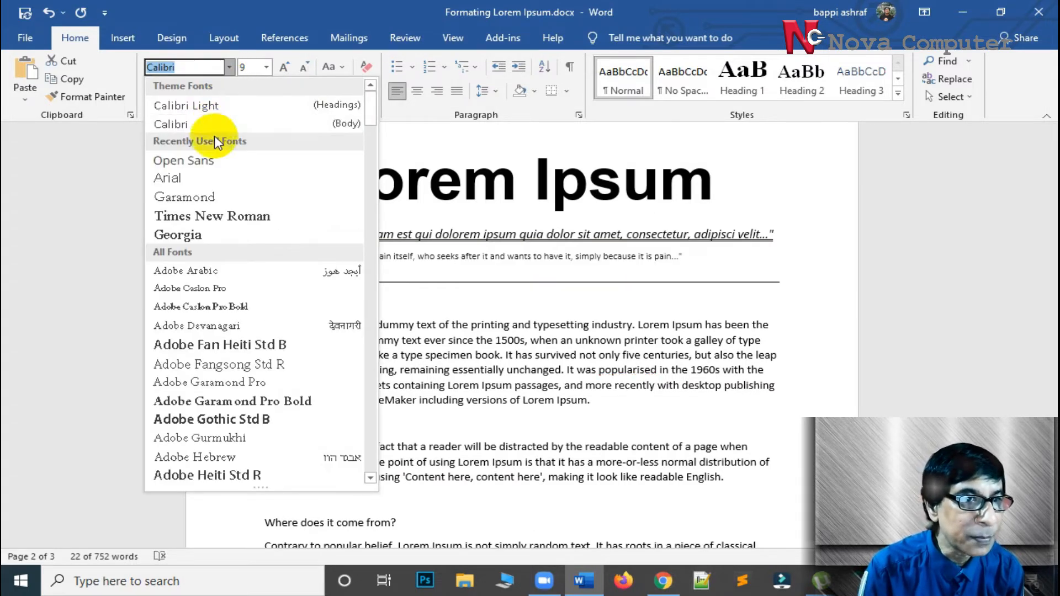
click(210, 163)
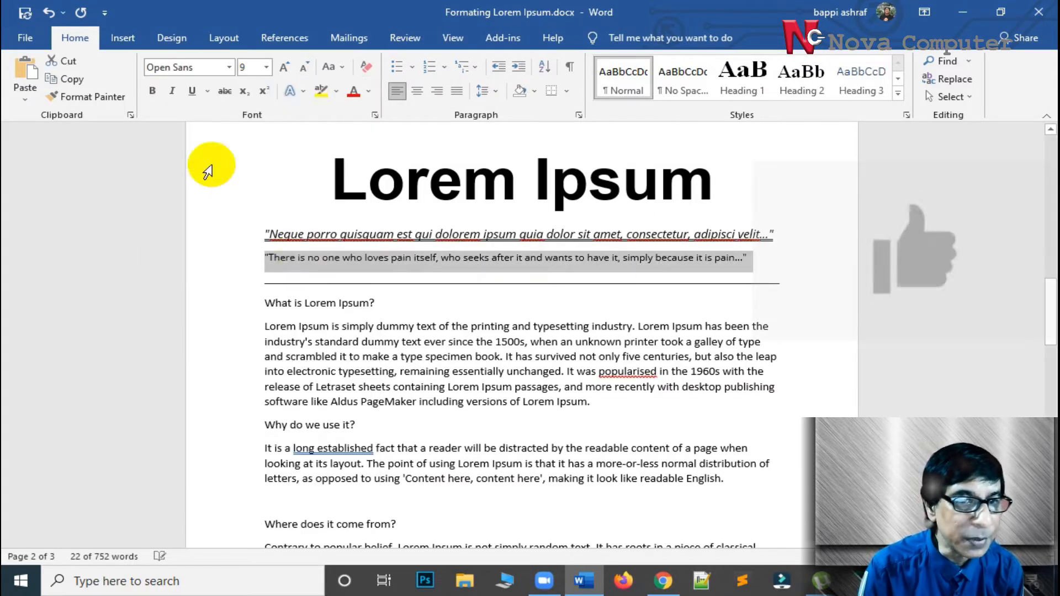
Compare the horizontal lines under the quotations on both pages and delete the one on page 2
click(500, 283)
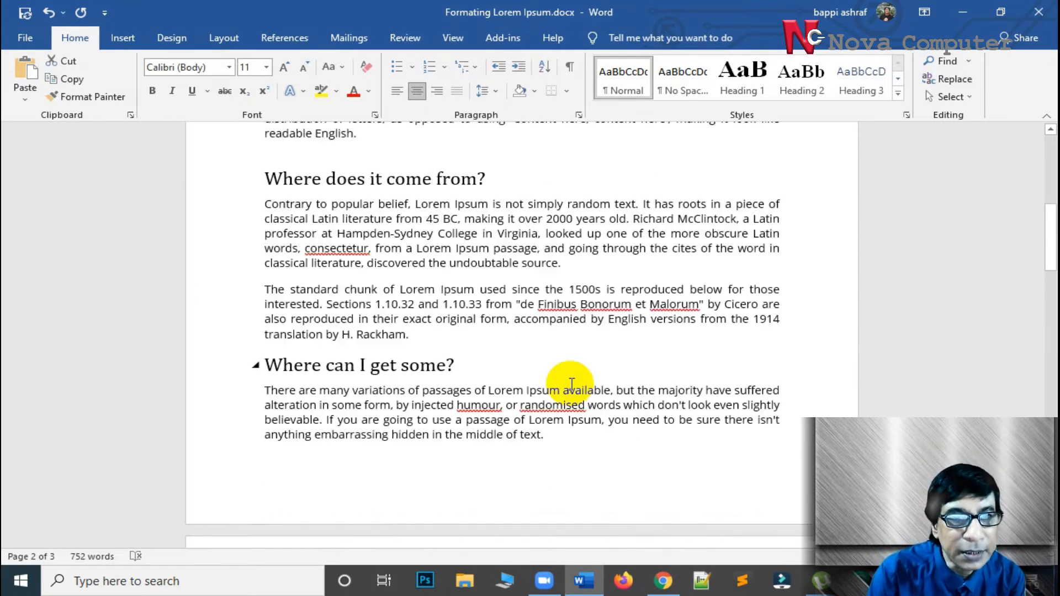
scroll(573, 331, up, 3)
scroll(572, 385, up, 4)
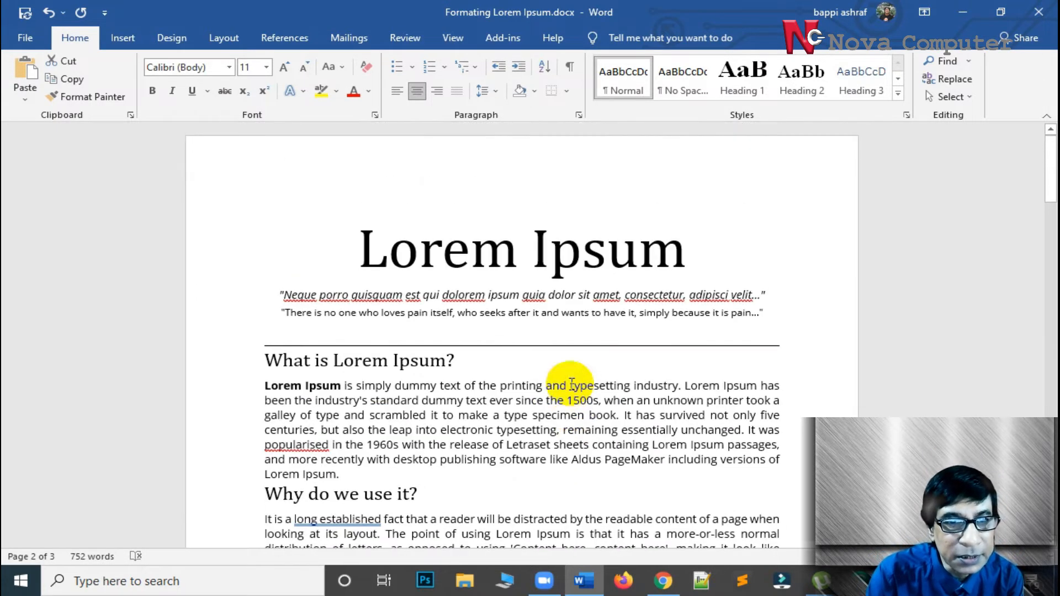
click(519, 346)
scroll(563, 362, down, 10)
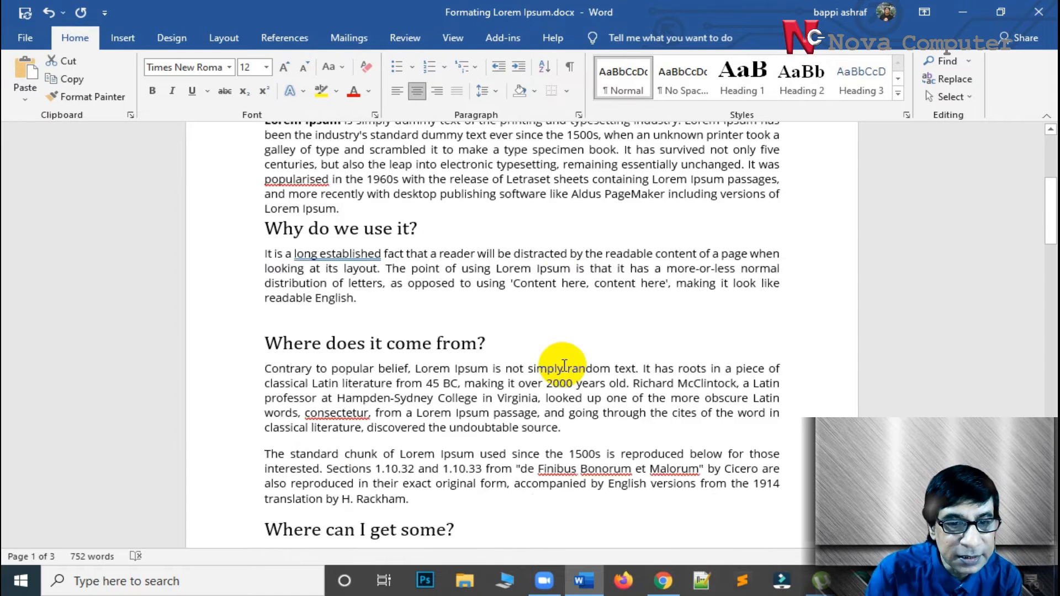
scroll(563, 368, down, 6)
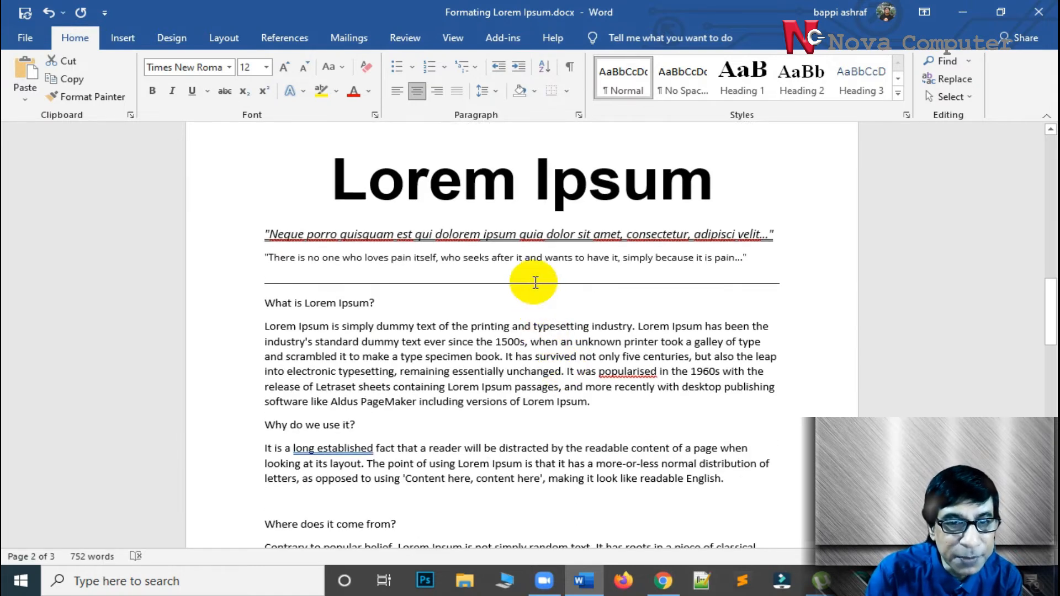
click(533, 282)
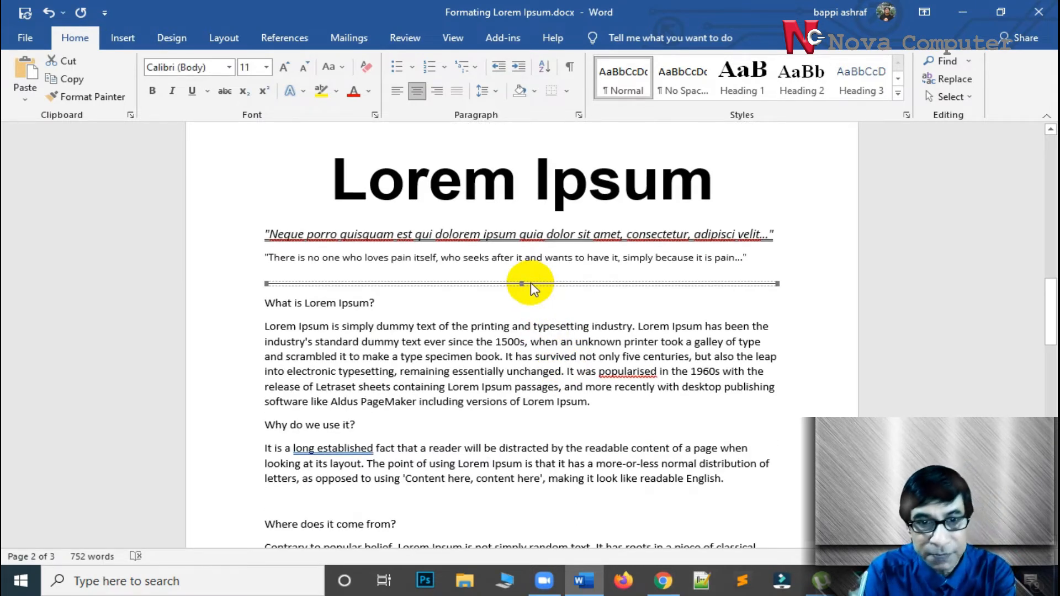
key(Delete)
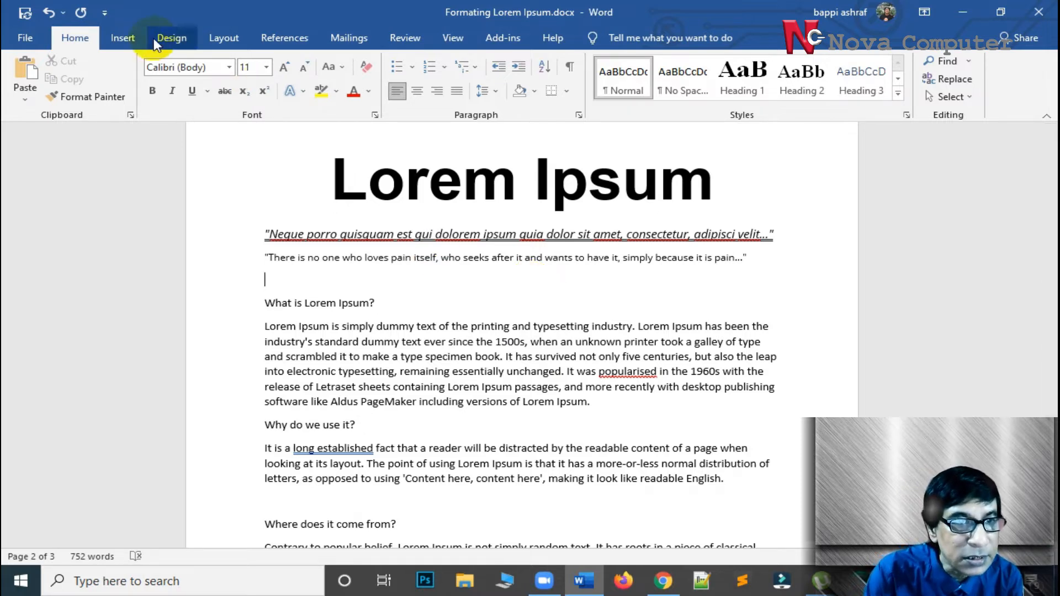
Draw a straight horizontal line about 6.69" wide below the quotation lines on page 2
click(124, 38)
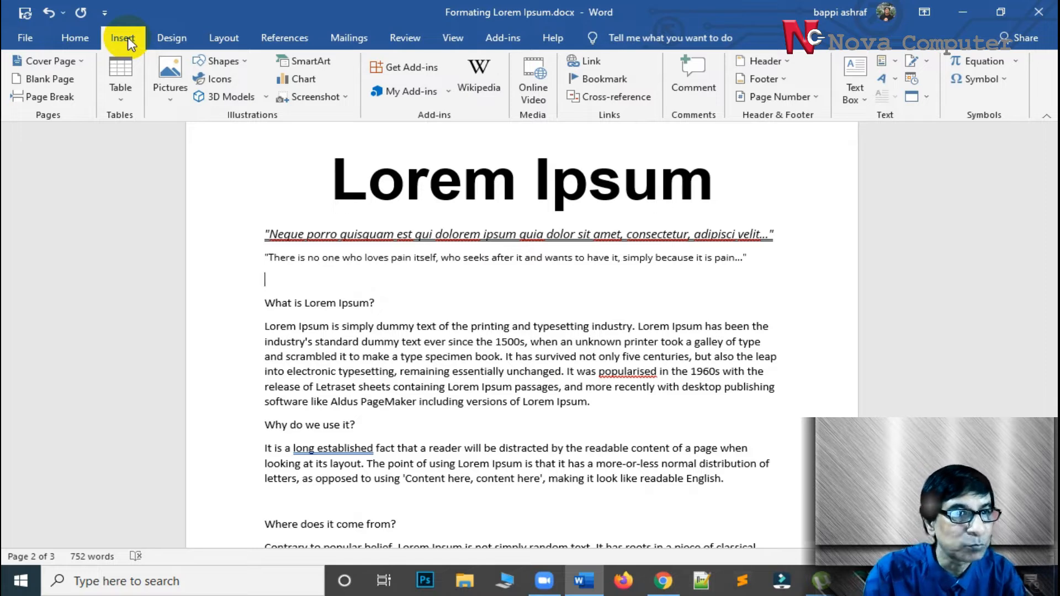
click(239, 63)
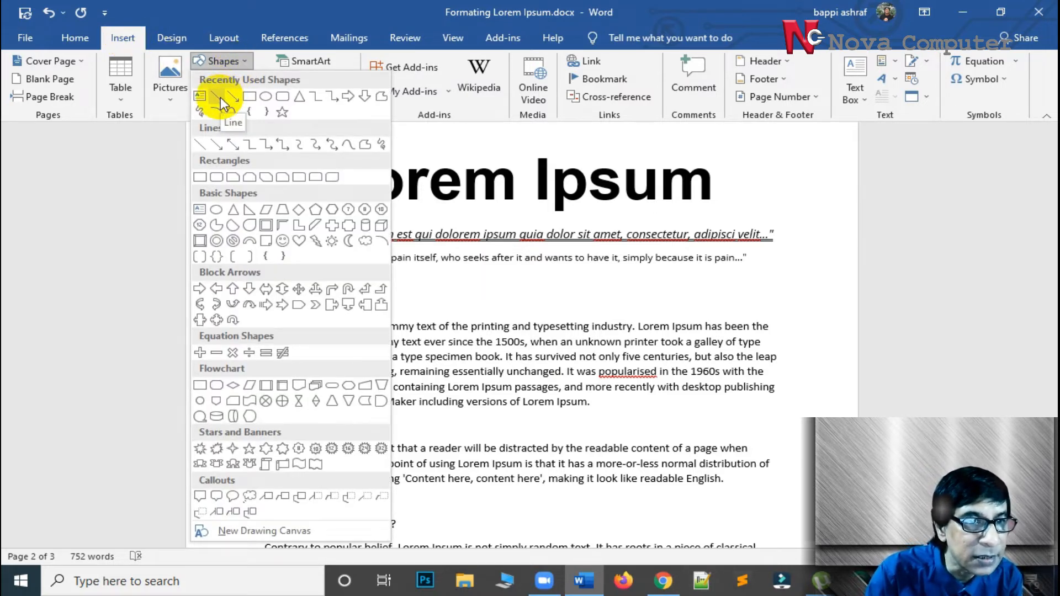
click(201, 143)
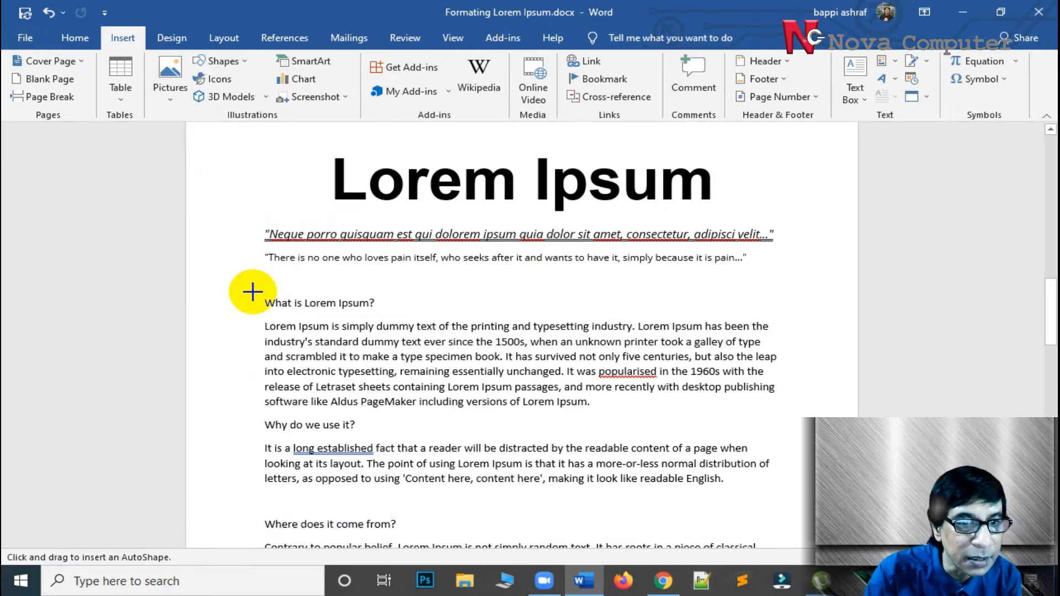
mouse_move(266, 280)
mouse_down()
mouse_move(823, 292)
mouse_move(795, 277)
mouse_up()
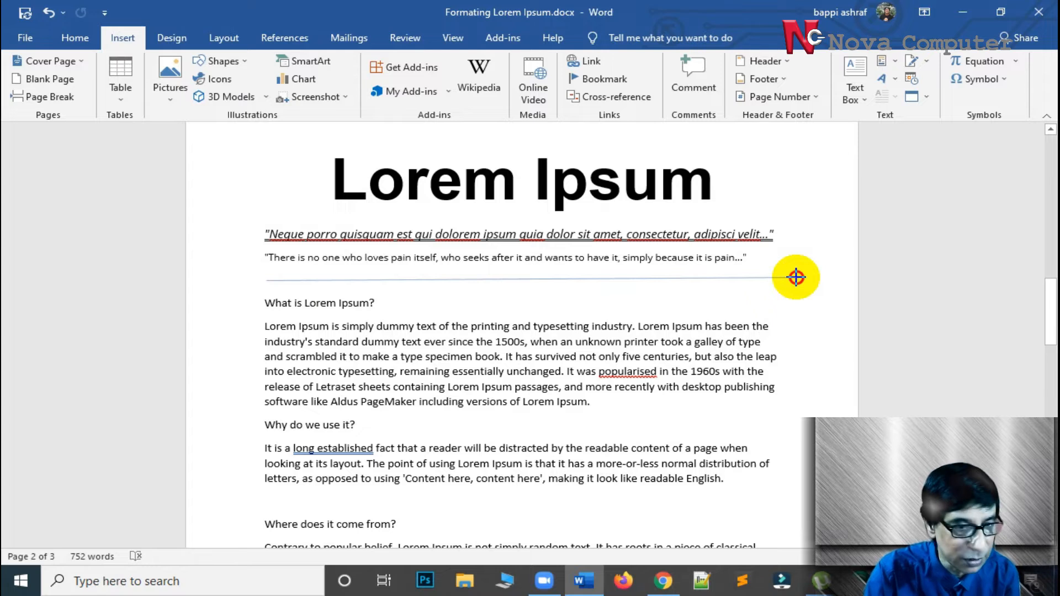
key(shift)
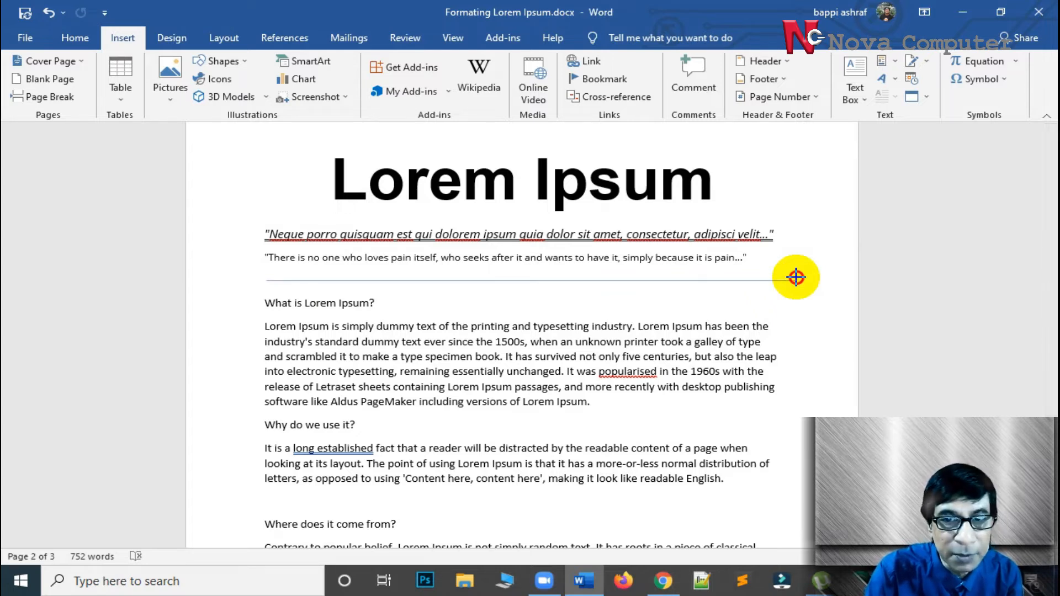
drag(795, 277, 795, 277)
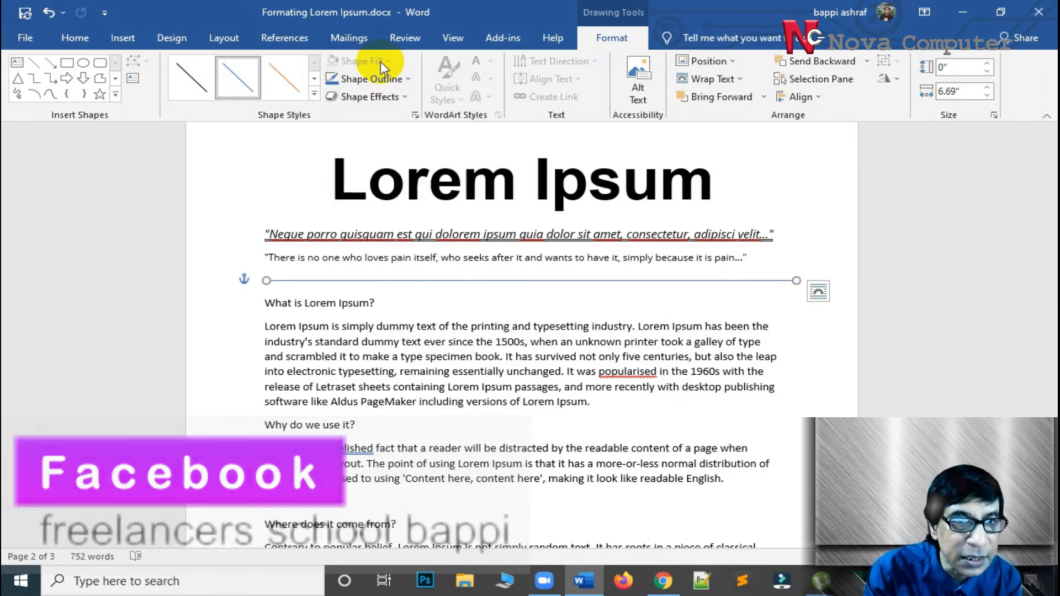
Make the new line on page 2 black with a 2¼ pt weight and deselect it
click(409, 79)
mouse_move(386, 257)
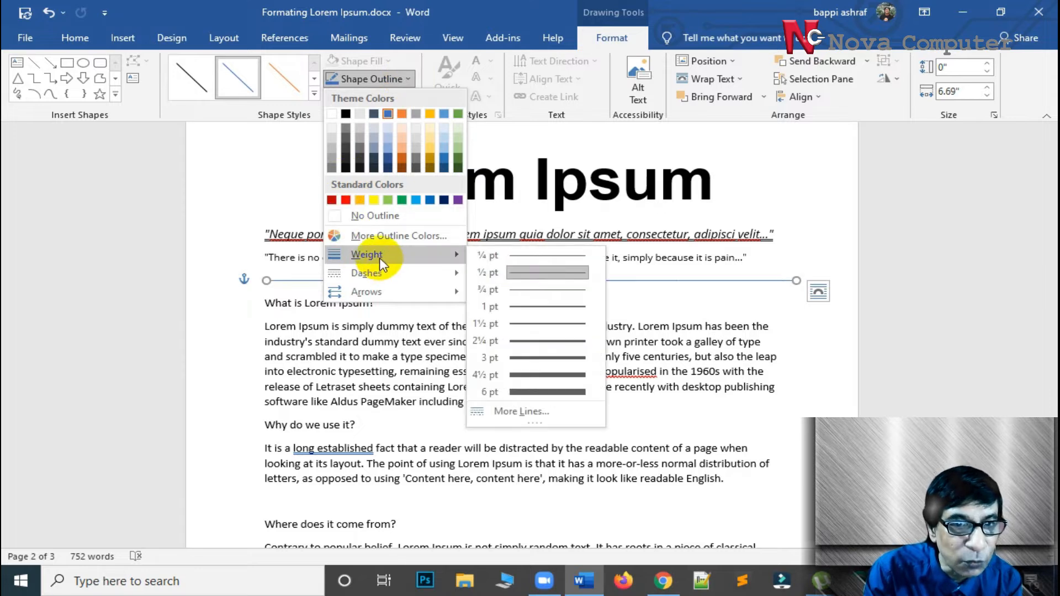
click(525, 305)
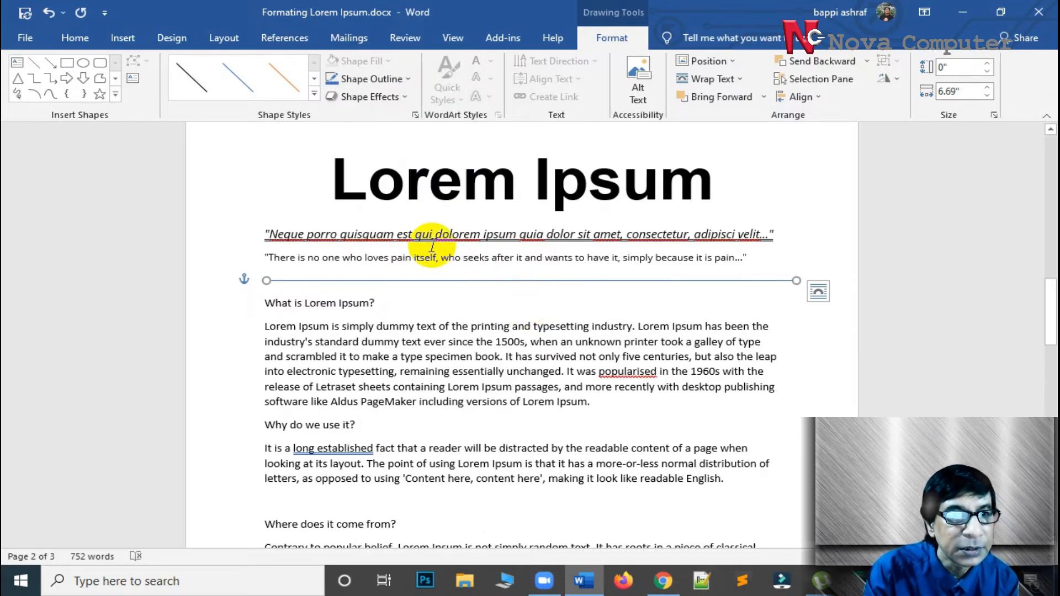
click(407, 79)
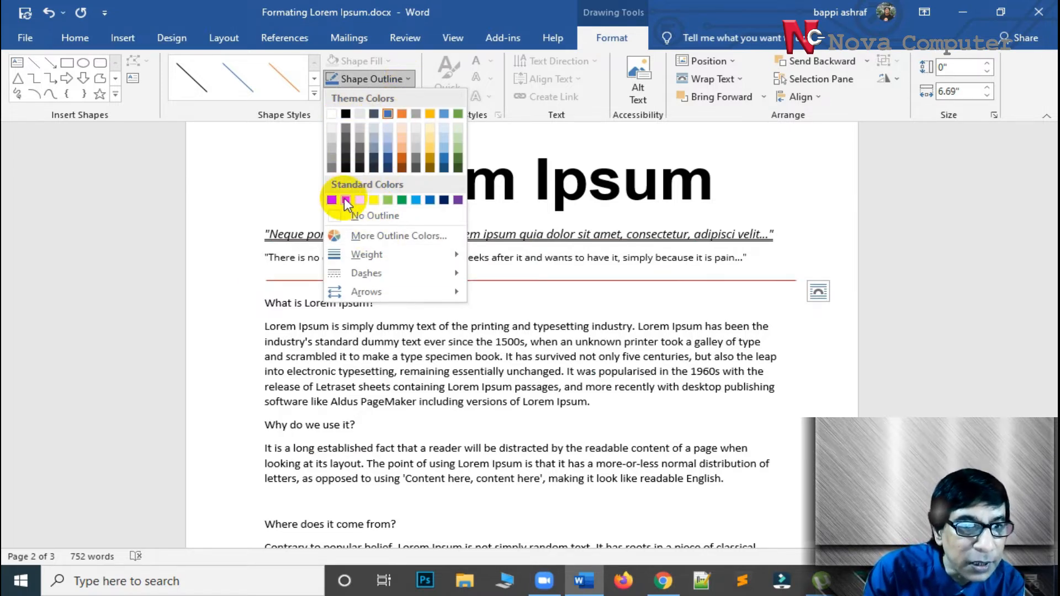
click(346, 114)
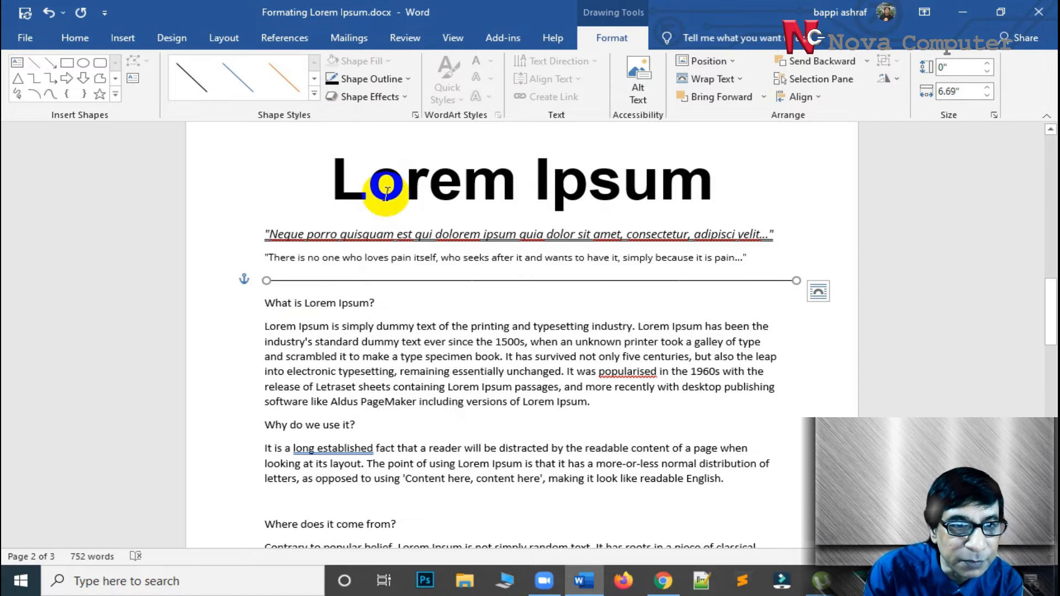
click(404, 81)
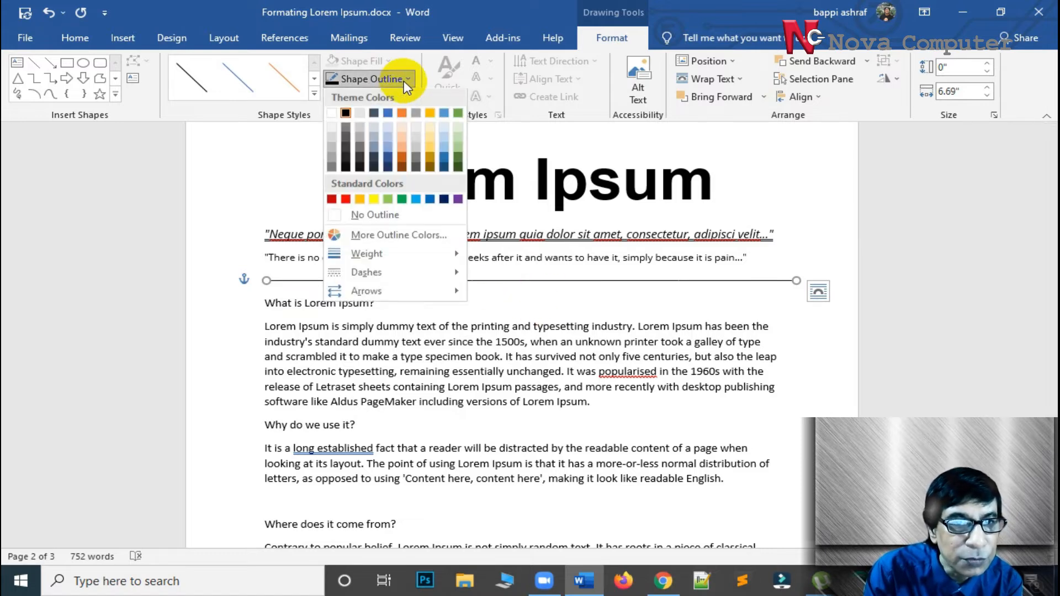
mouse_move(448, 263)
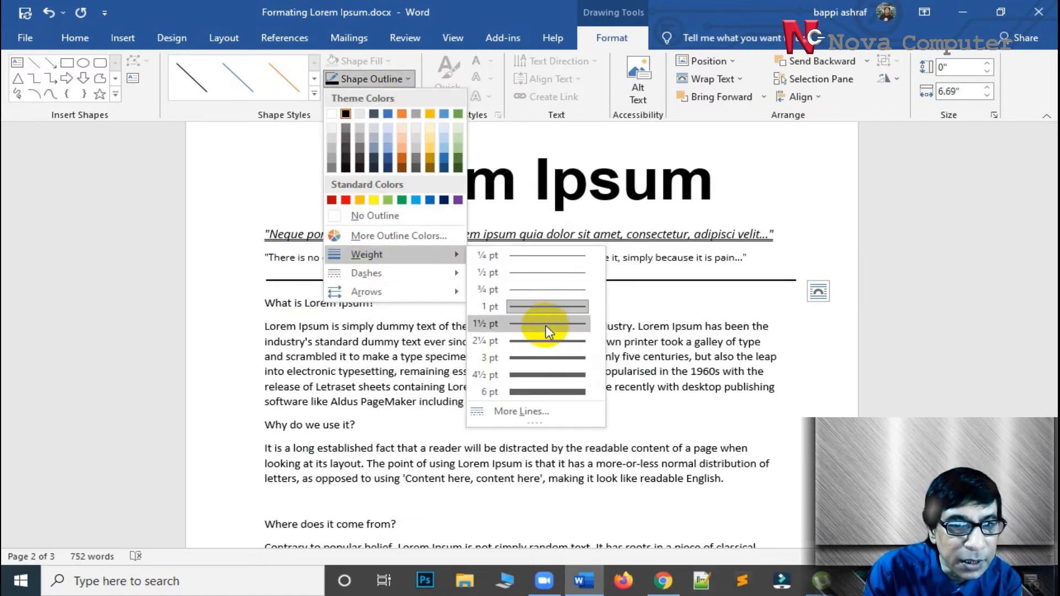
click(538, 342)
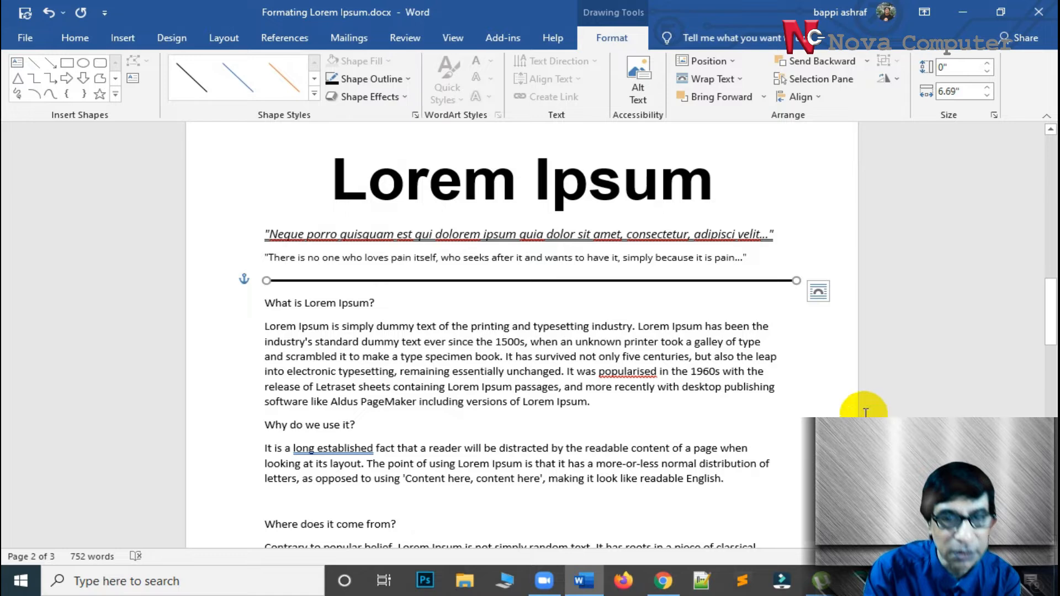
click(821, 406)
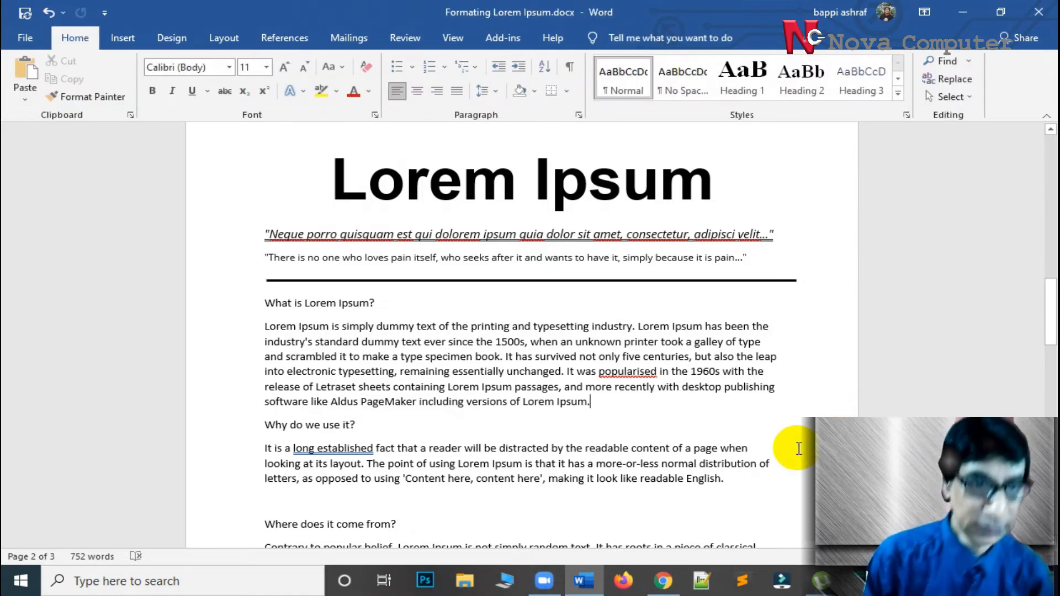
Compare the formatting of page 1's title, section headings and body paragraphs with the text on page 2
scroll(798, 448, up, 1)
scroll(798, 448, up, 6)
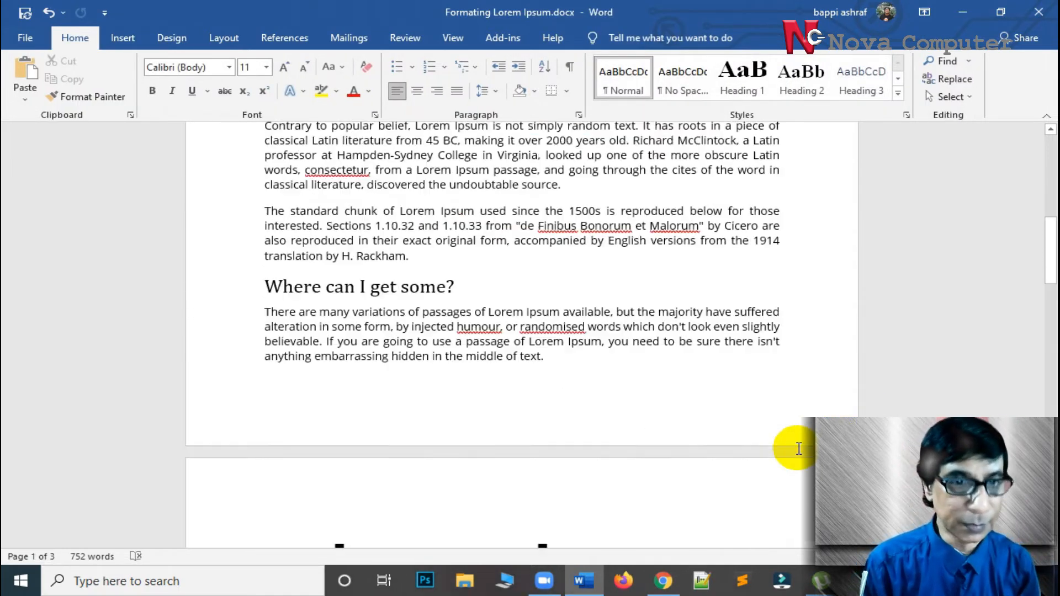
scroll(794, 458, down, 7)
scroll(795, 461, down, 1)
scroll(795, 459, up, 15)
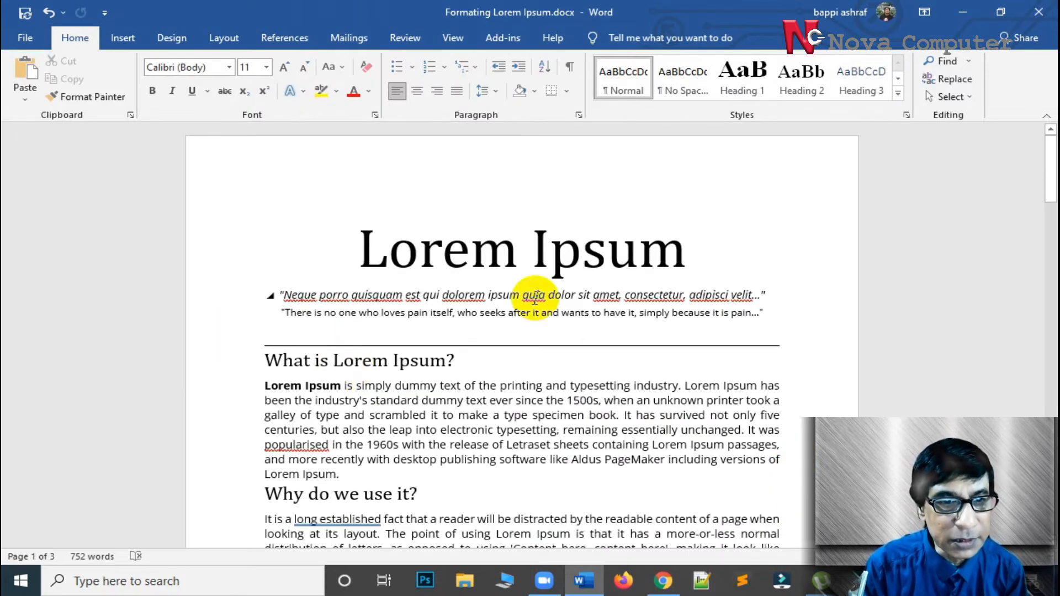
scroll(613, 409, down, 6)
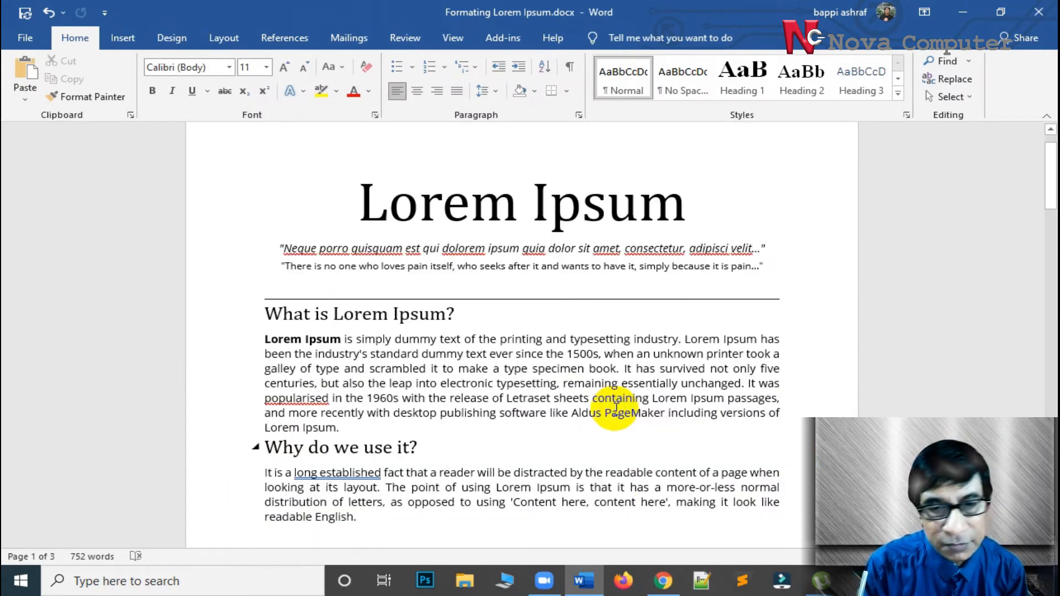
scroll(614, 410, down, 9)
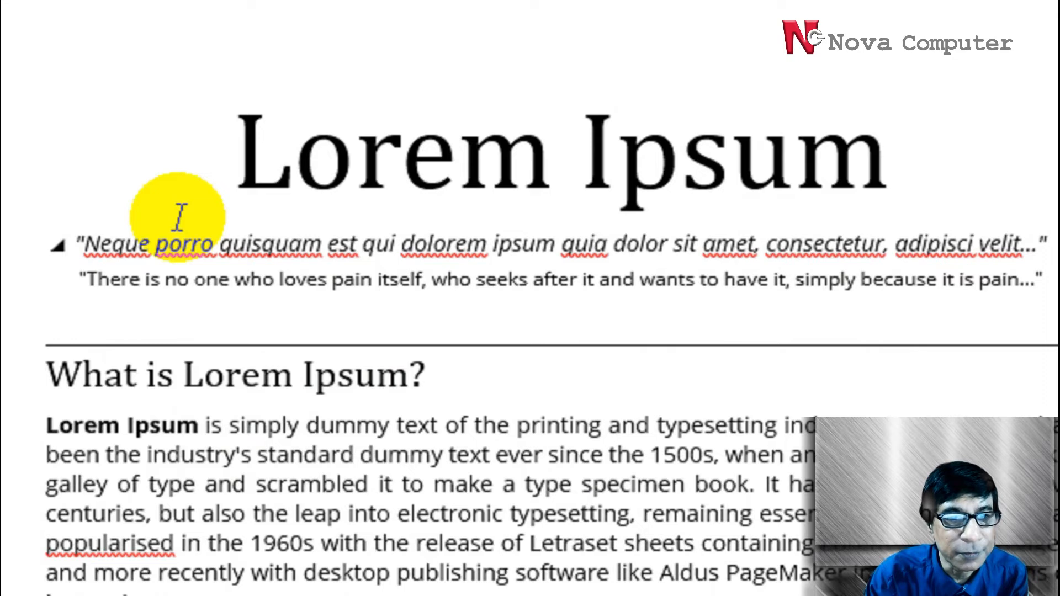
scroll(562, 393, down, 15)
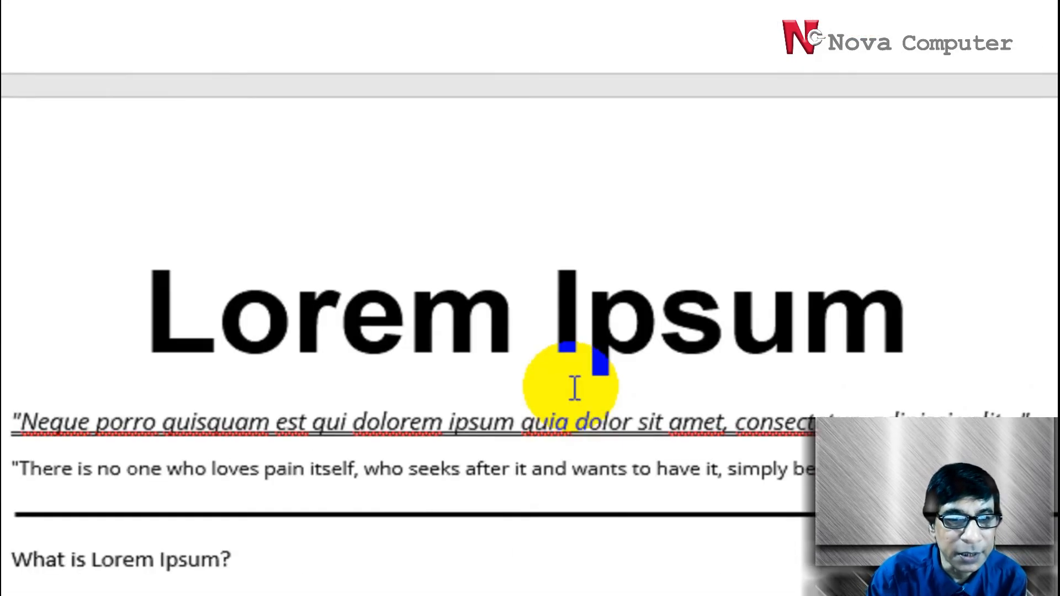
scroll(574, 388, down, 12)
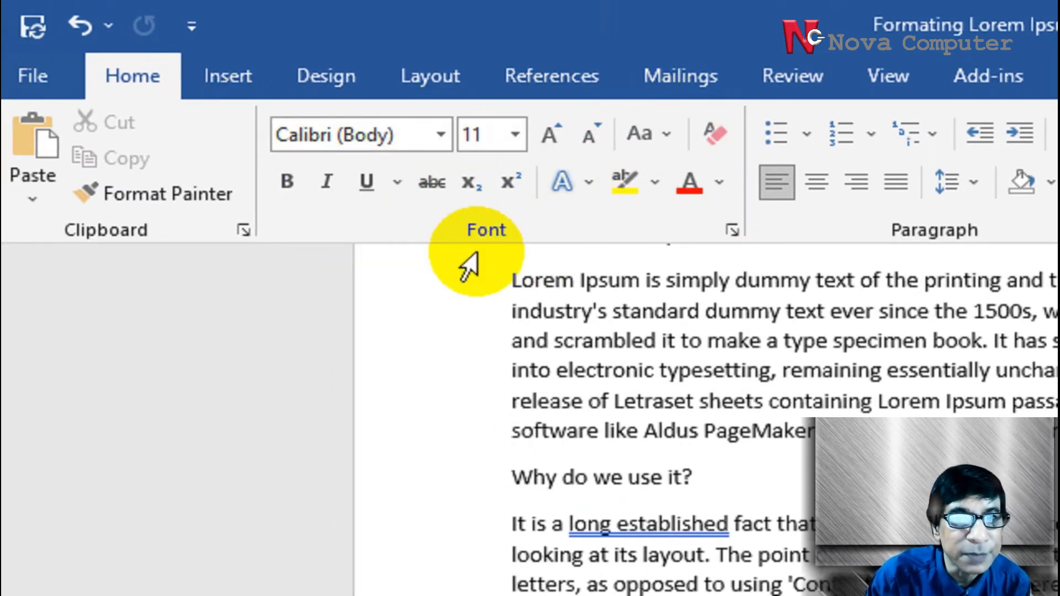
scroll(761, 456, up, 5)
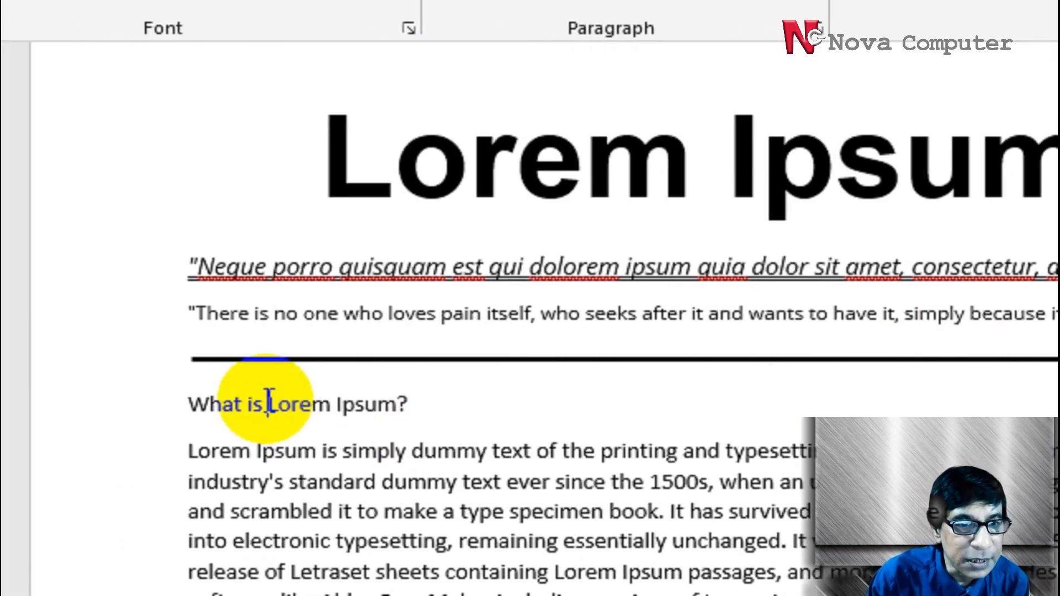
Set the "What is Lorem Ipsum?" heading on page 2 to size 16 and bold
drag(192, 402, 382, 404)
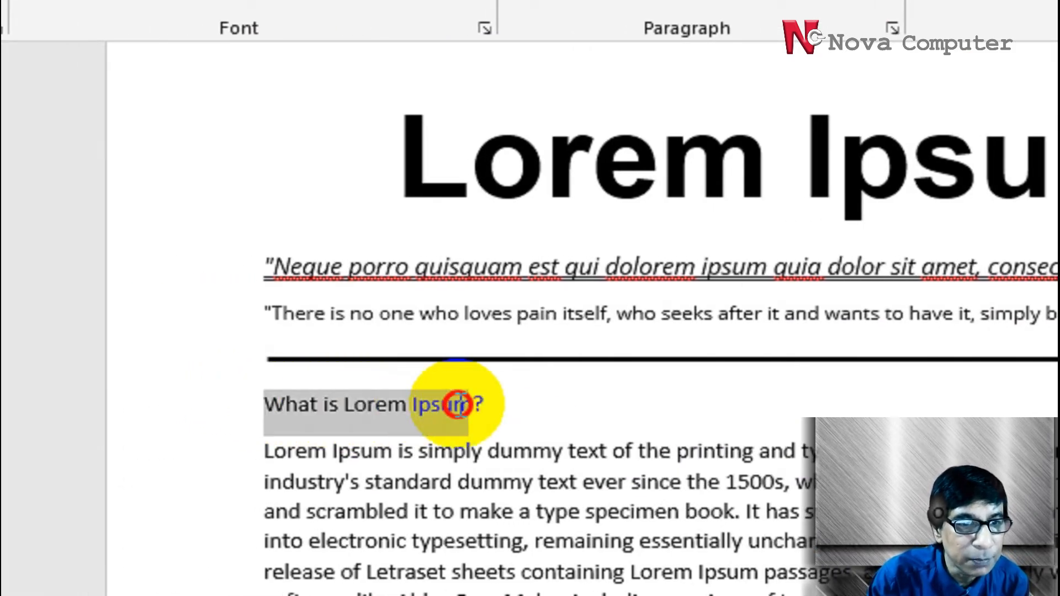
drag(485, 403, 486, 403)
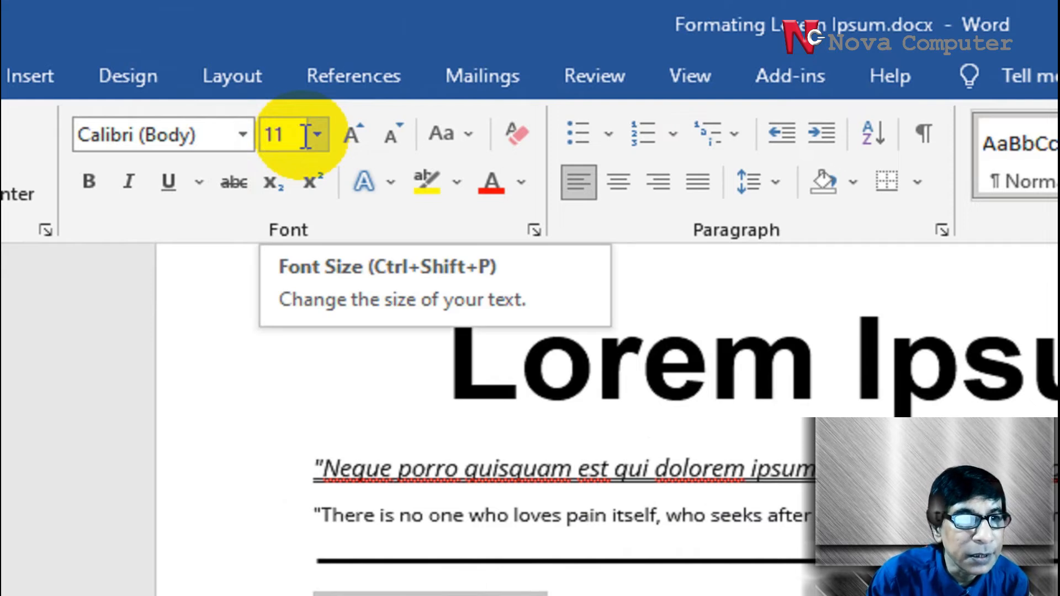
click(351, 135)
click(351, 134)
click(351, 135)
click(352, 135)
click(352, 134)
click(398, 136)
click(397, 136)
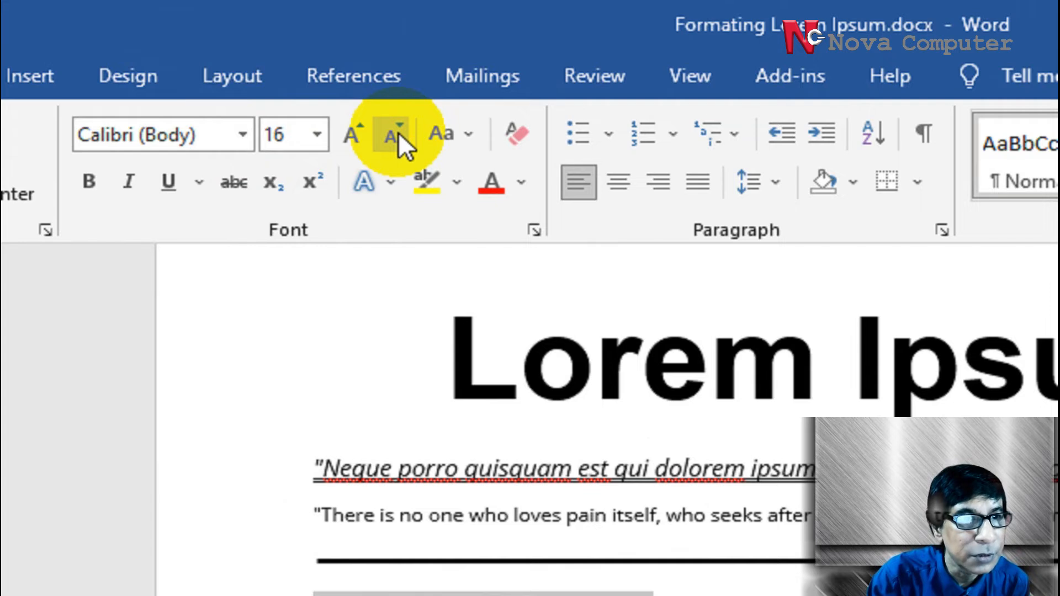
click(266, 183)
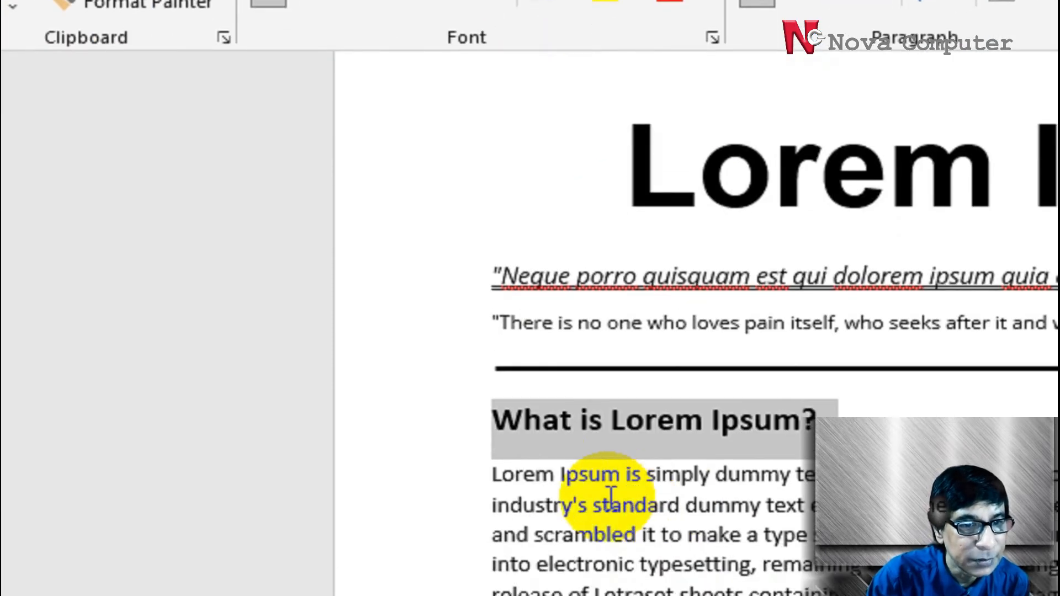
Bold the opening words "Lorem Ipsum" in the first paragraph under the "What is Lorem Ipsum?" heading on page 2
drag(493, 446, 606, 447)
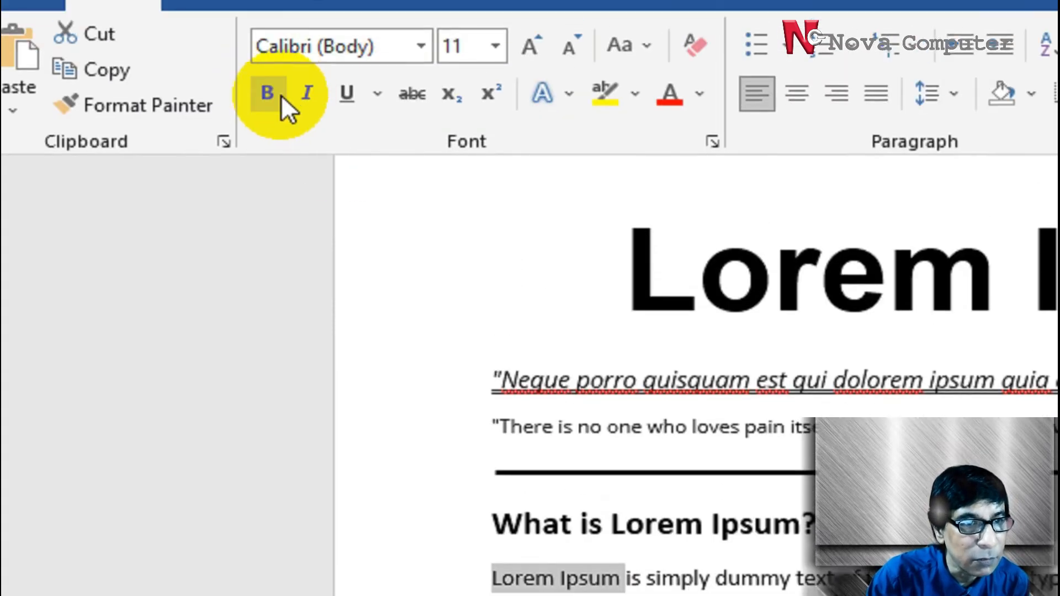
click(268, 134)
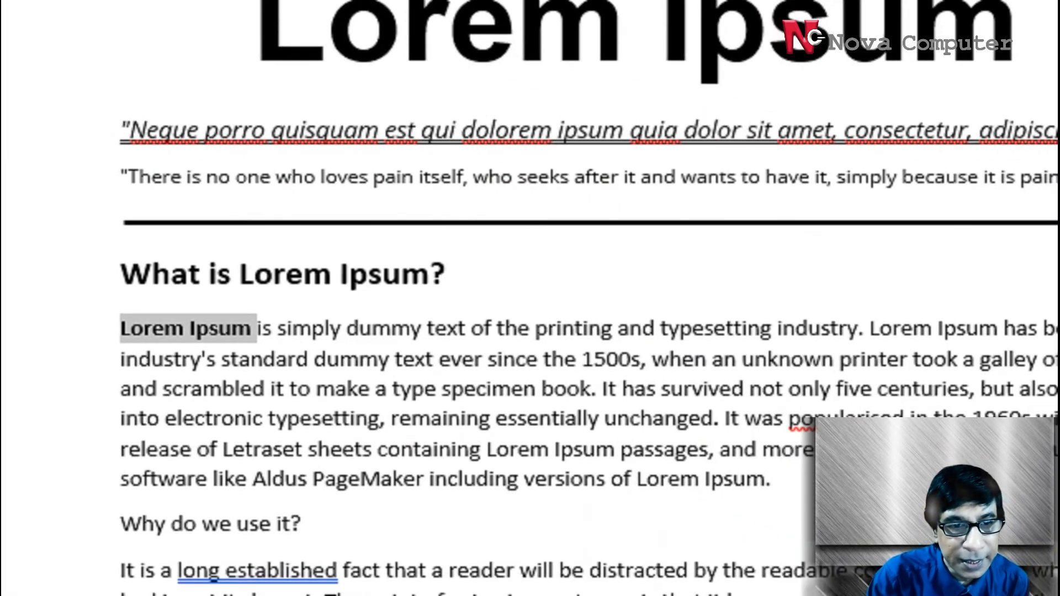
click(815, 453)
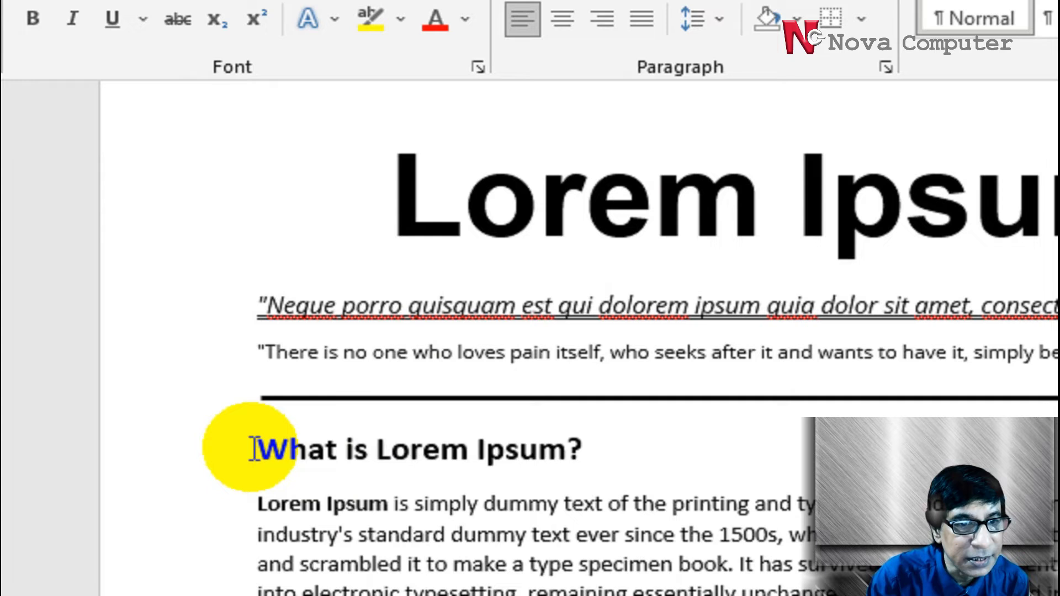
Change the "What is Lorem Ipsum?" heading on page 2 to lowercase, followed by Sentence case
drag(255, 448, 601, 449)
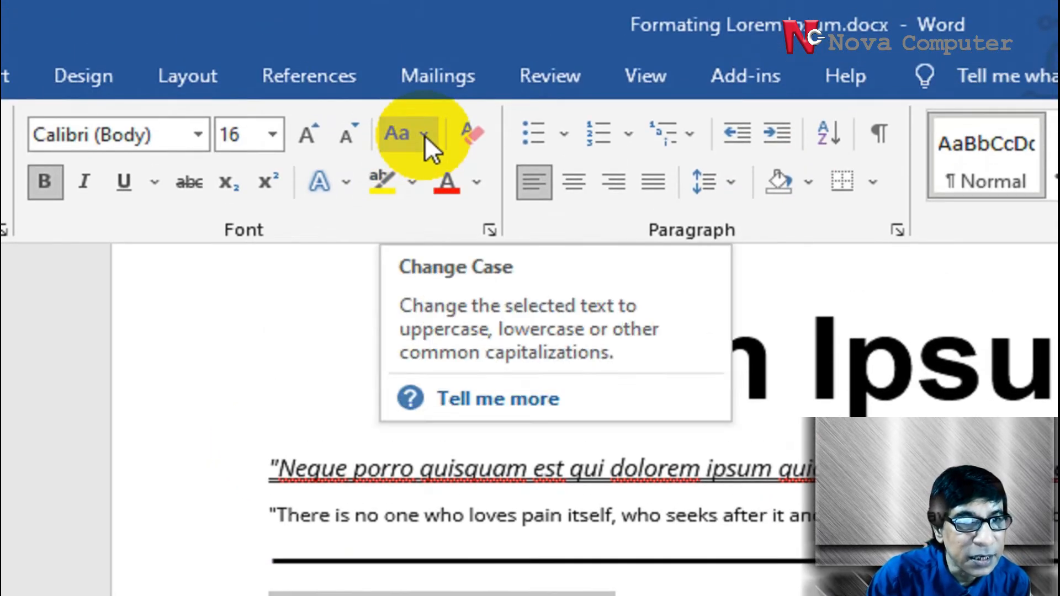
click(425, 135)
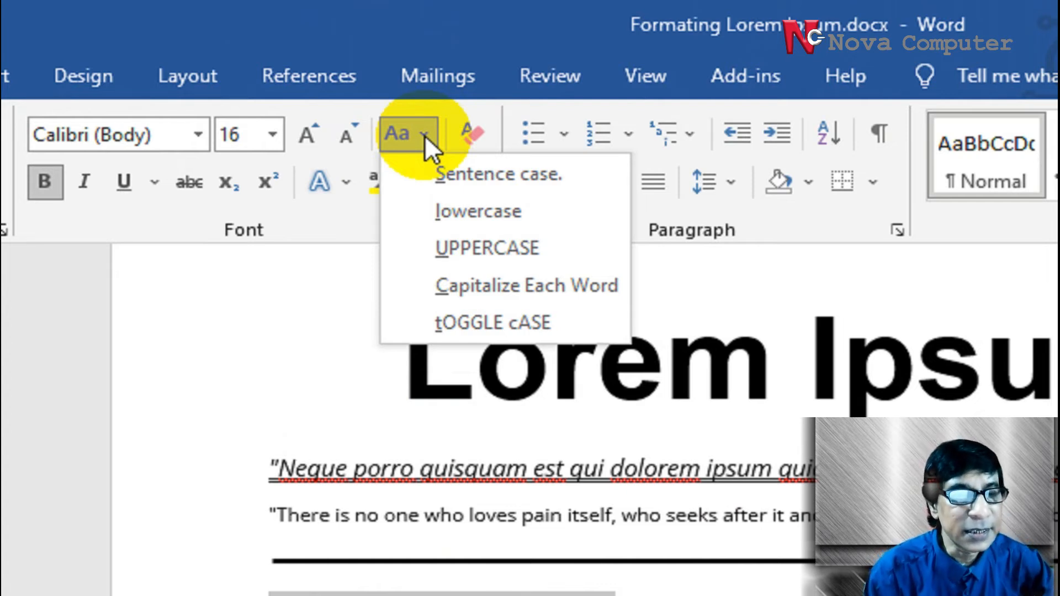
click(482, 214)
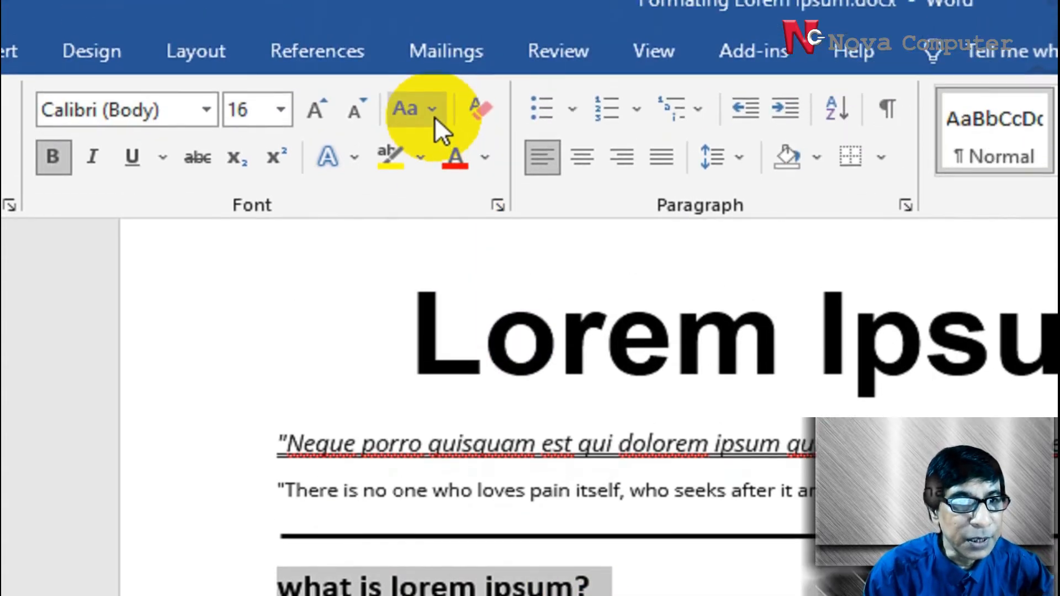
click(435, 117)
click(452, 147)
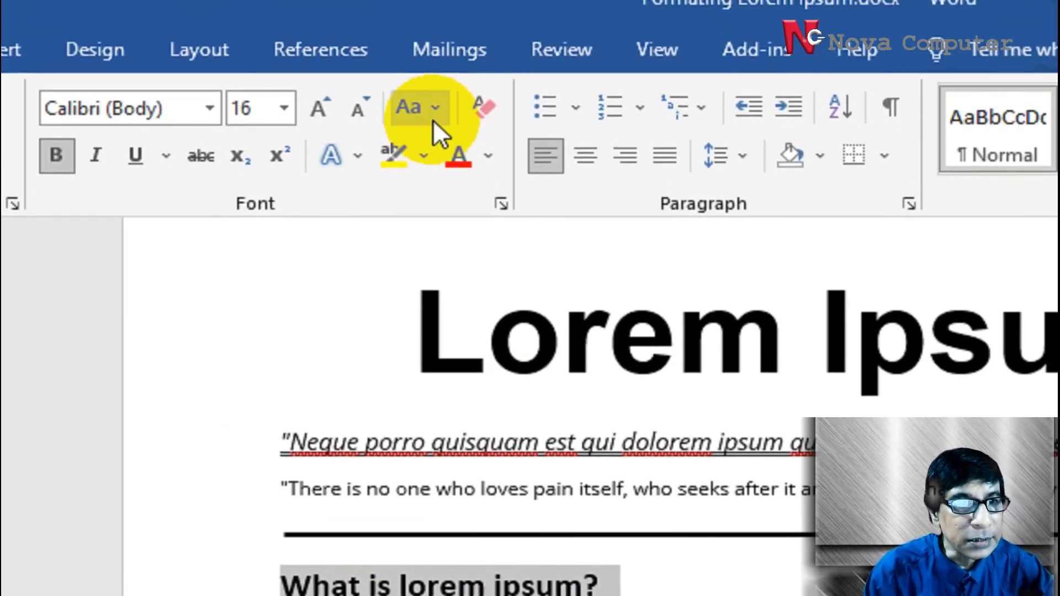
Change the "What is lorem ipsum?" heading to UPPERCASE and back to lowercase
click(434, 49)
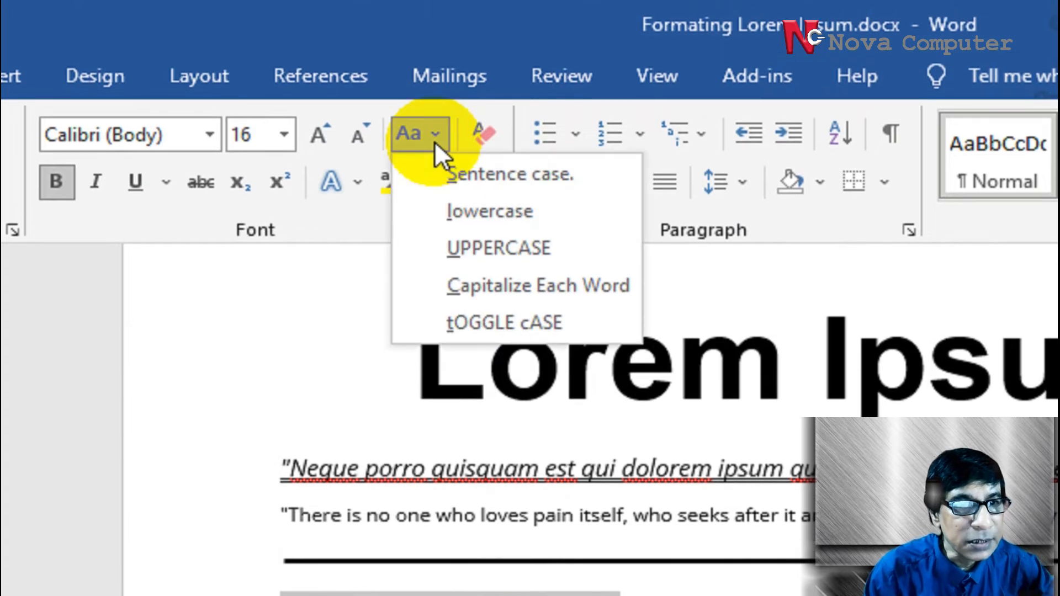
click(456, 247)
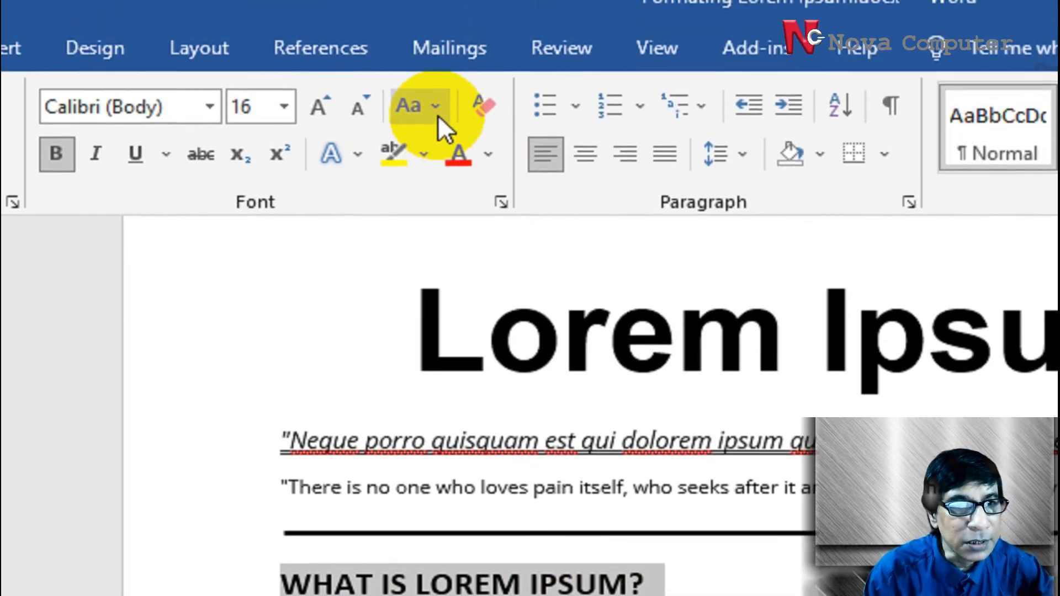
click(439, 115)
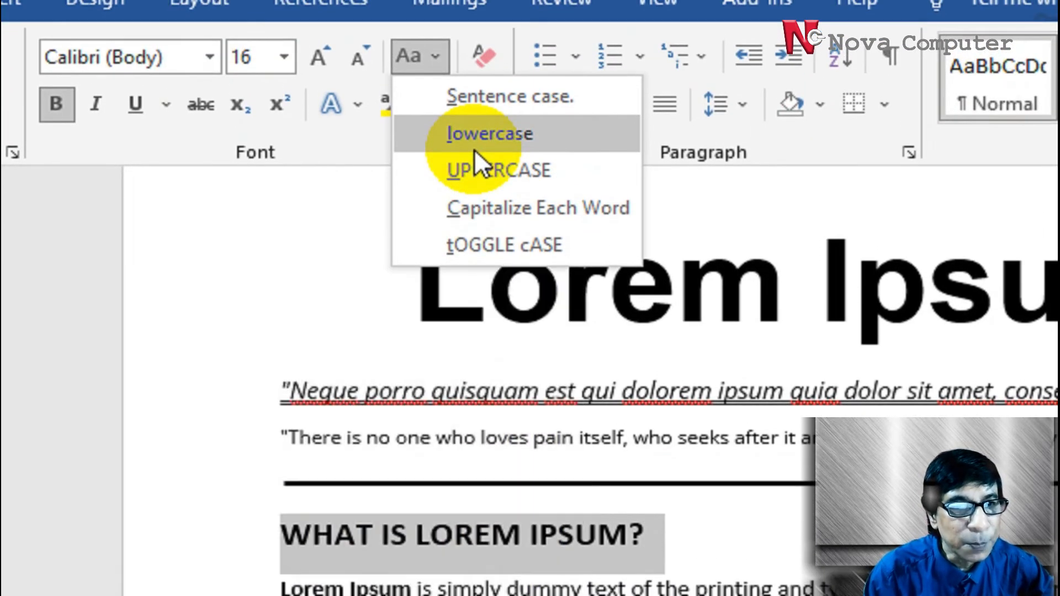
click(473, 149)
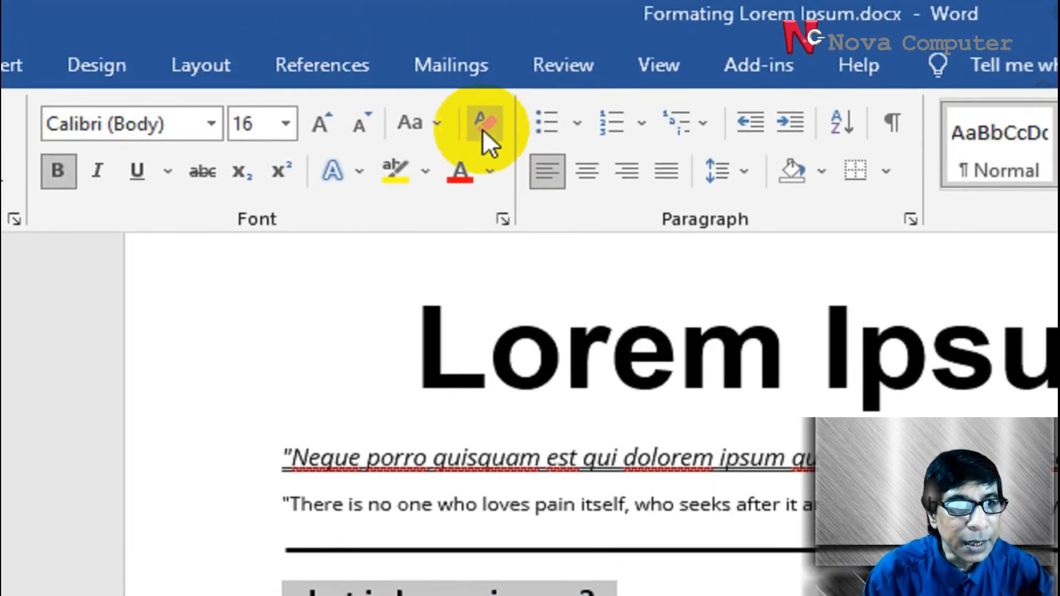
Apply Capitalize Each Word to the section heading above the first body paragraph on page 2
click(436, 130)
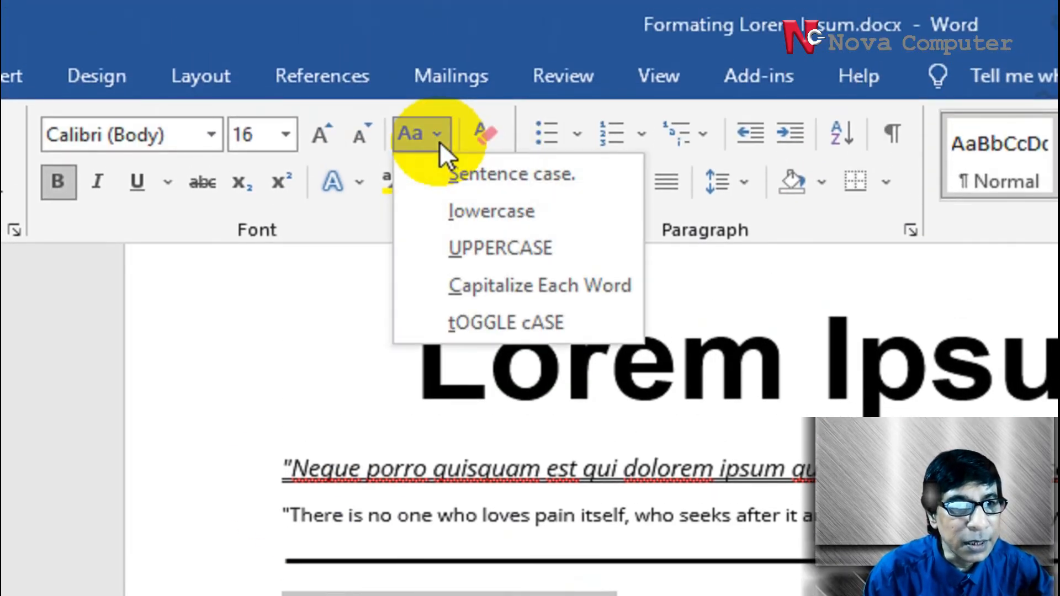
click(462, 293)
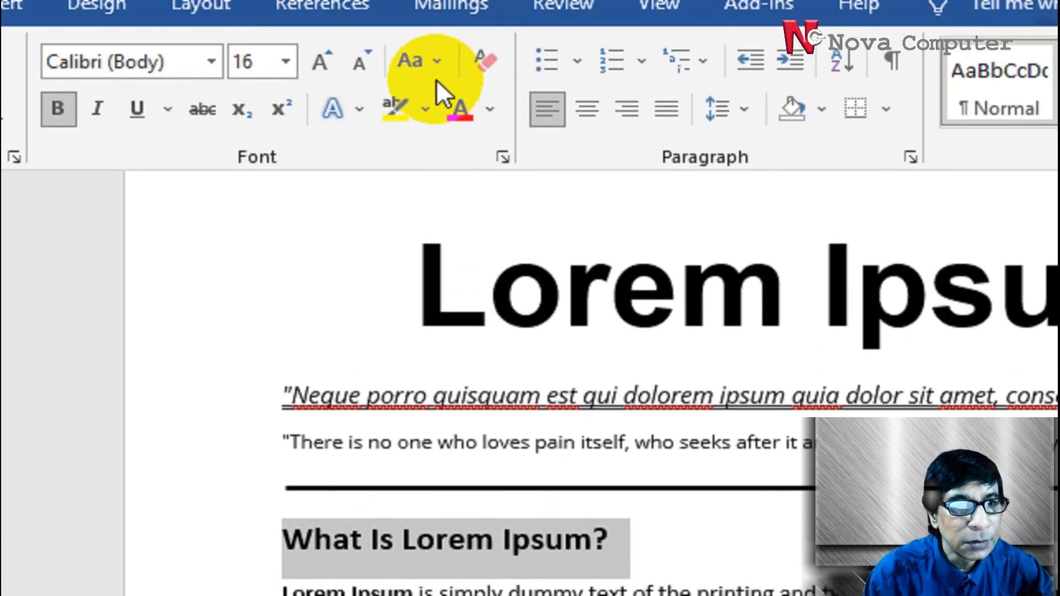
Apply tOGGLE cASE to the heading twice and deselect it
click(443, 130)
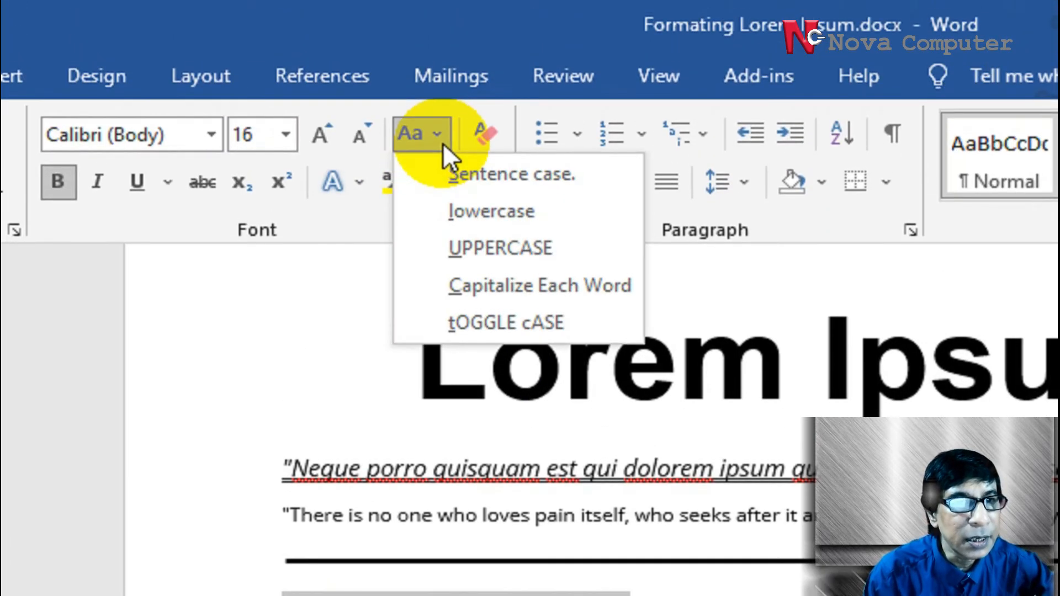
click(548, 320)
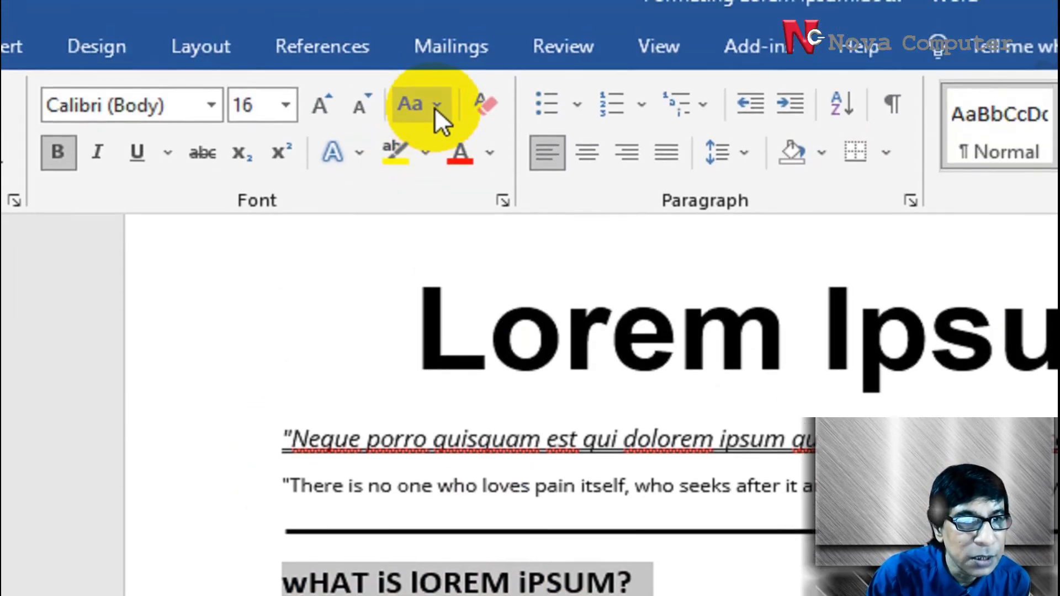
click(434, 104)
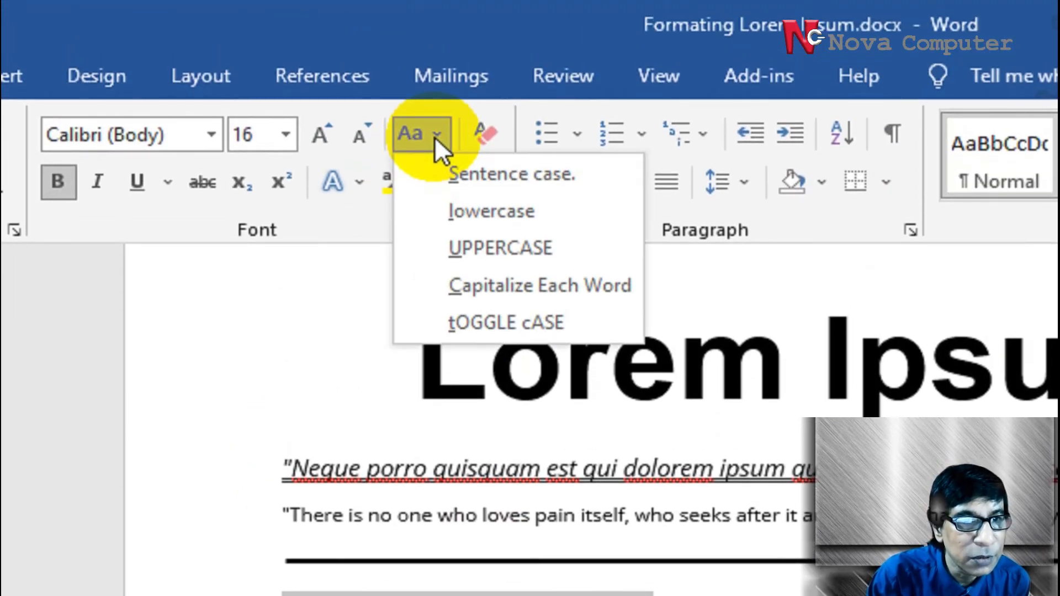
click(478, 321)
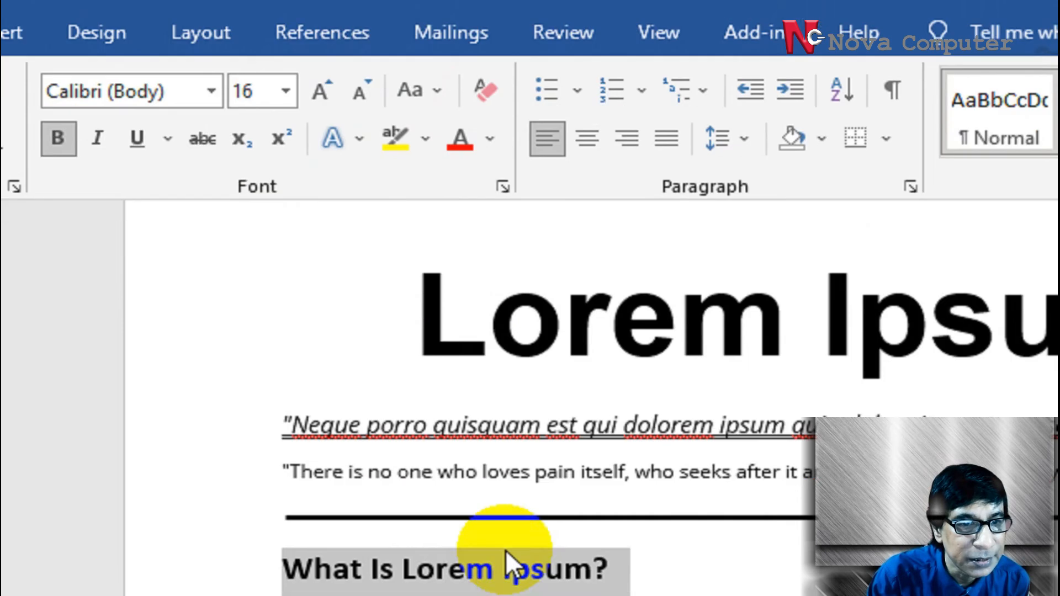
click(676, 594)
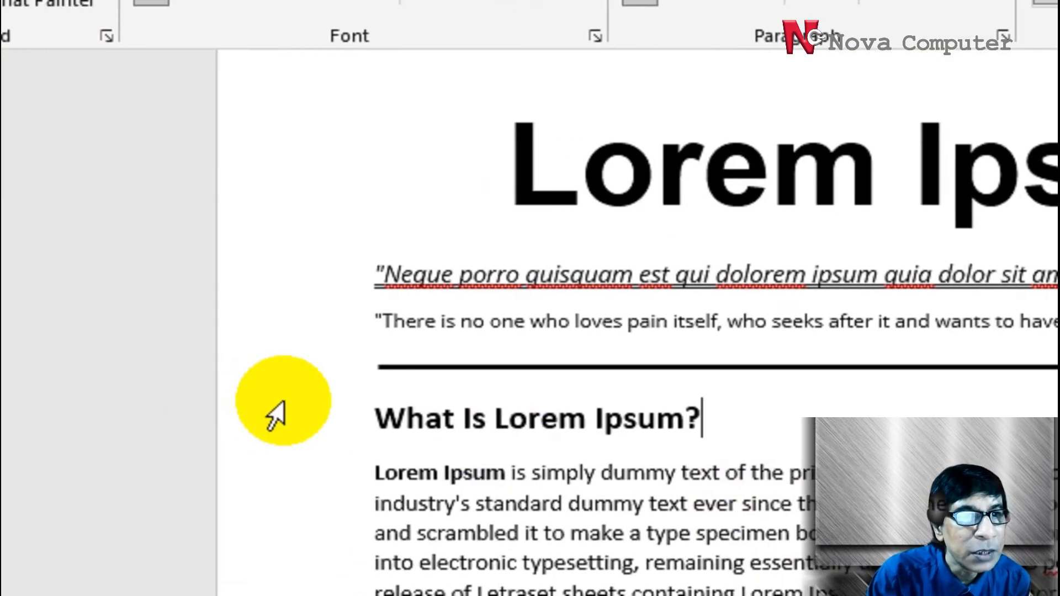
Set the font color of the "What Is Lorem Ipsum?" heading to the standard dark red and deselect it
drag(368, 418, 704, 421)
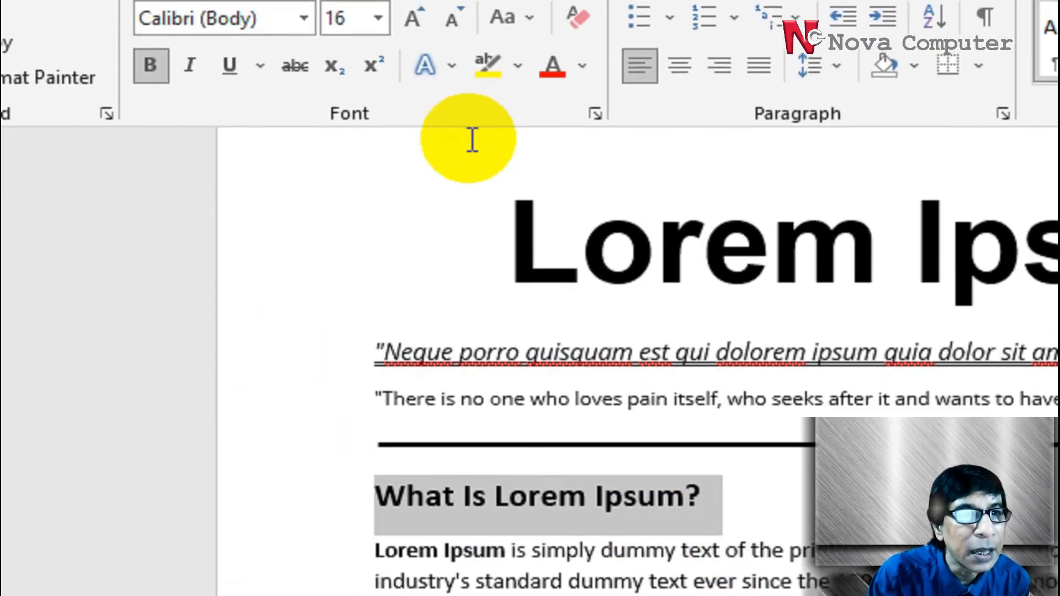
click(583, 27)
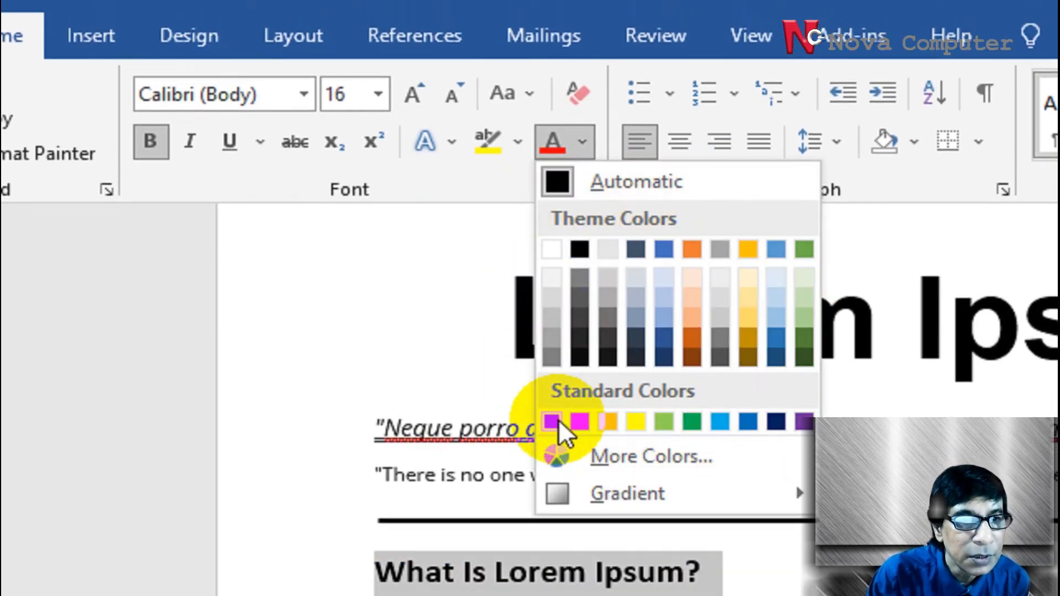
click(558, 420)
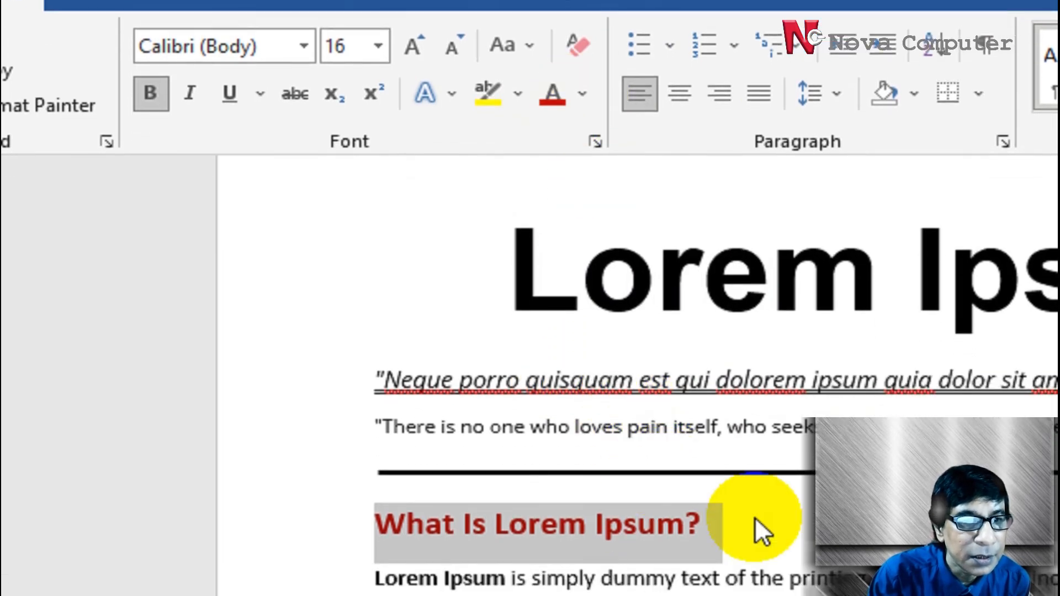
click(767, 548)
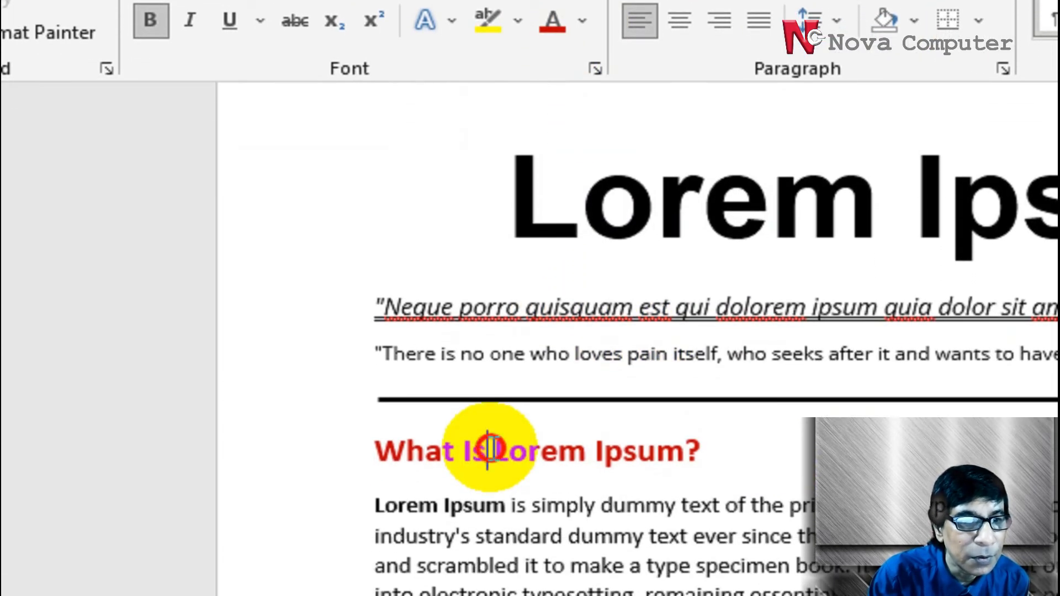
Change the font color of the "What Is Lorem Ipsum?" heading to the standard yellow and deselect it
triple_click(488, 450)
click(582, 20)
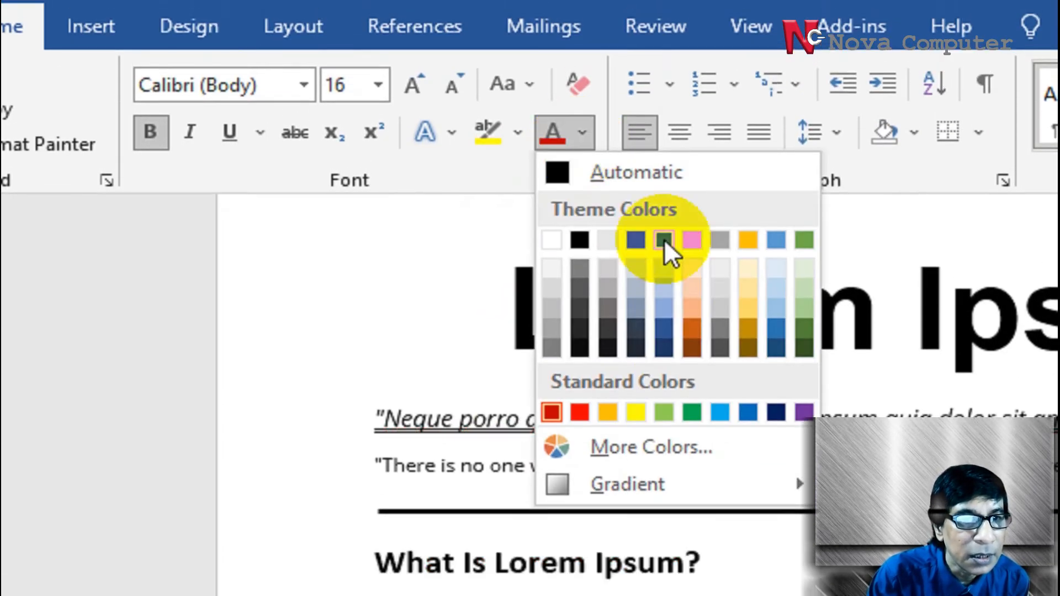
click(636, 412)
key(End)
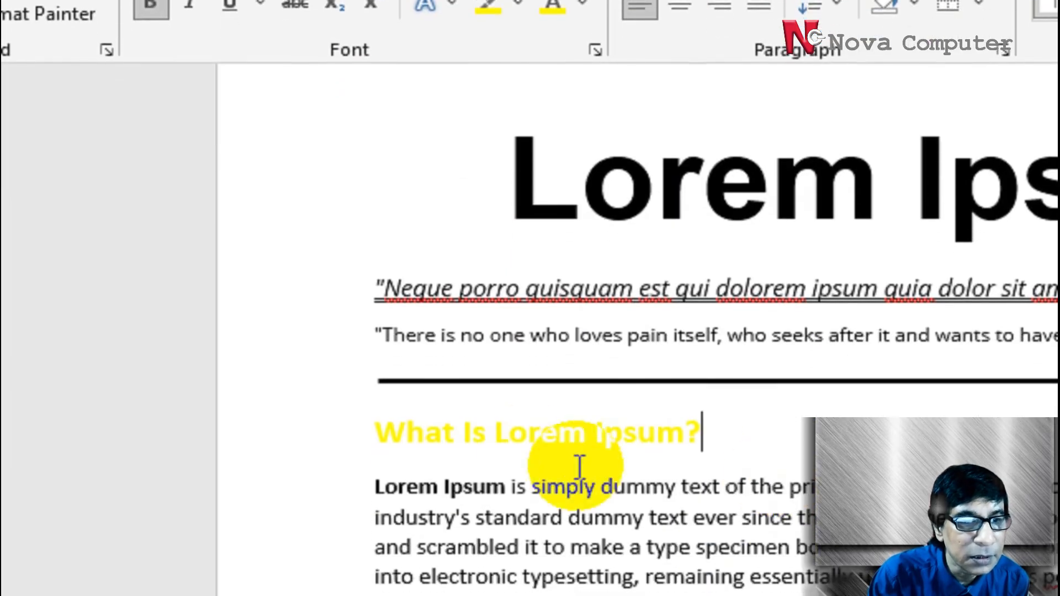
Change the font color of the "What Is Lorem Ipsum?" heading to the standard green and deselect it
triple_click(429, 417)
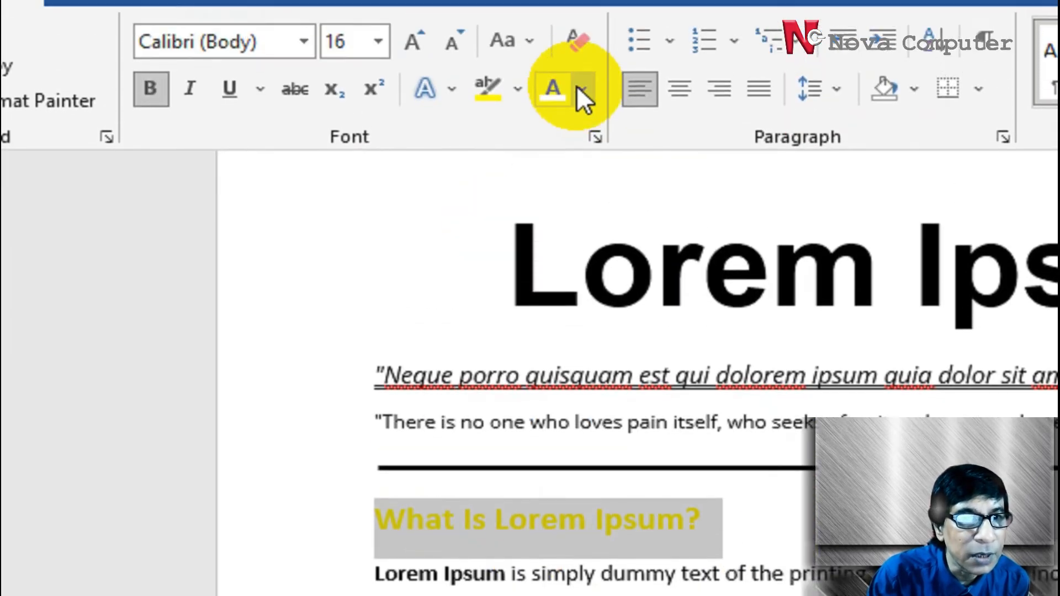
click(583, 6)
click(696, 432)
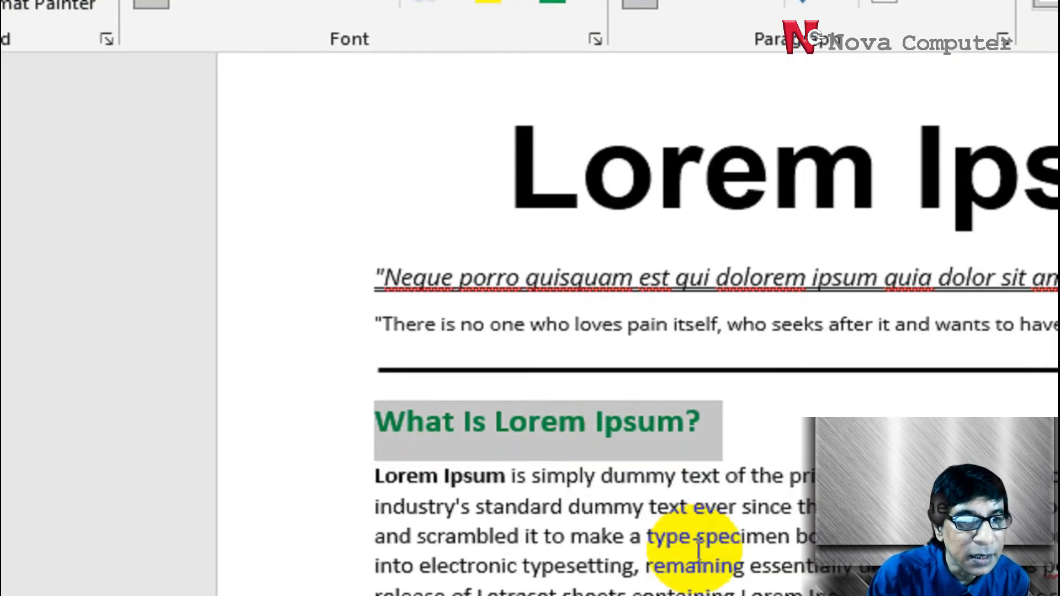
click(698, 538)
Set the font color of the "What Is Lorem Ipsum?" heading back to Automatic black and deselect it
triple_click(547, 360)
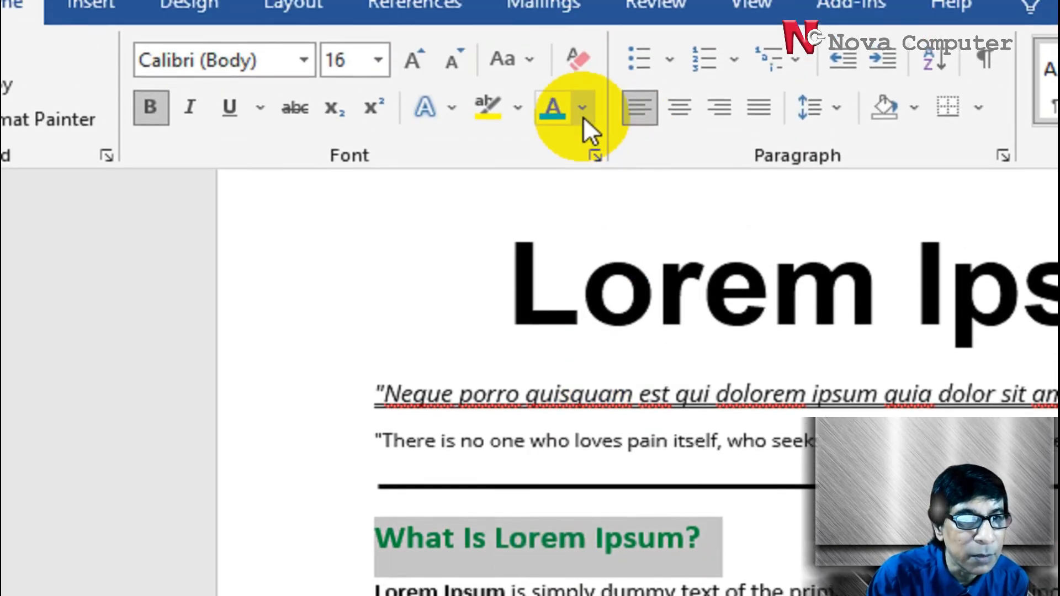
click(582, 114)
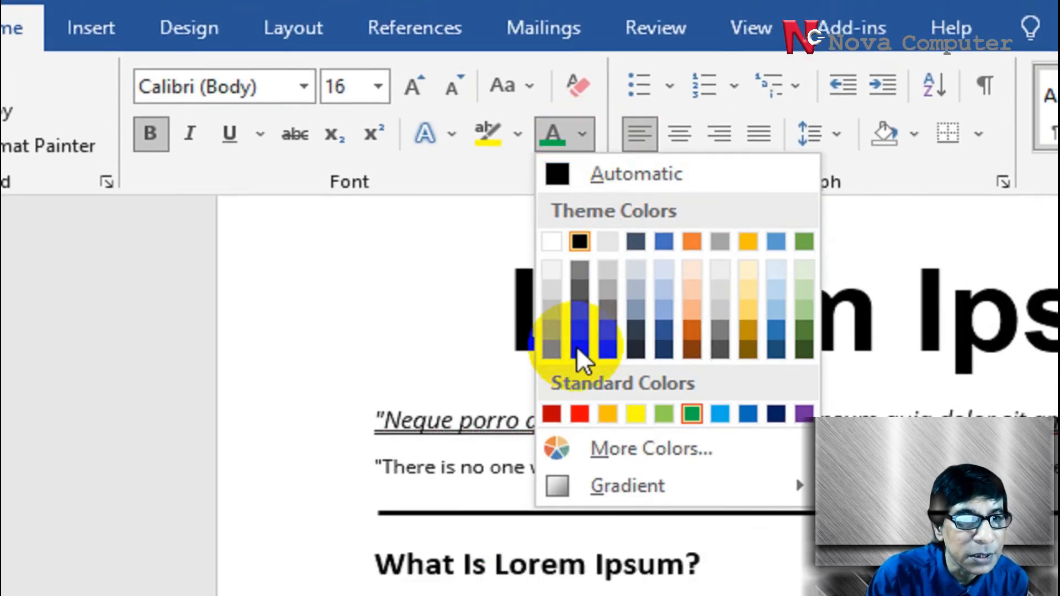
mouse_move(725, 446)
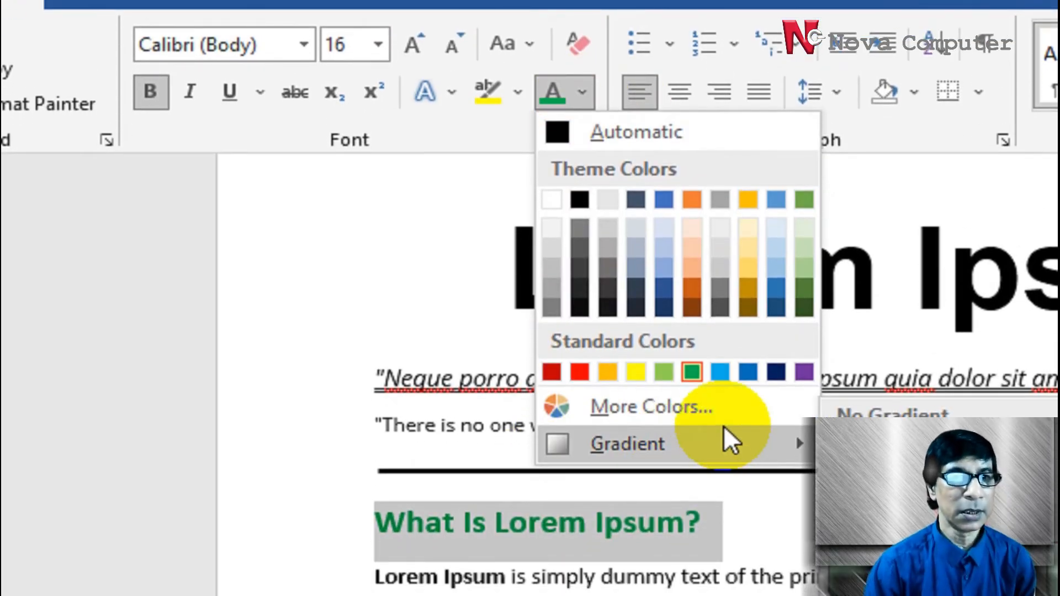
click(620, 129)
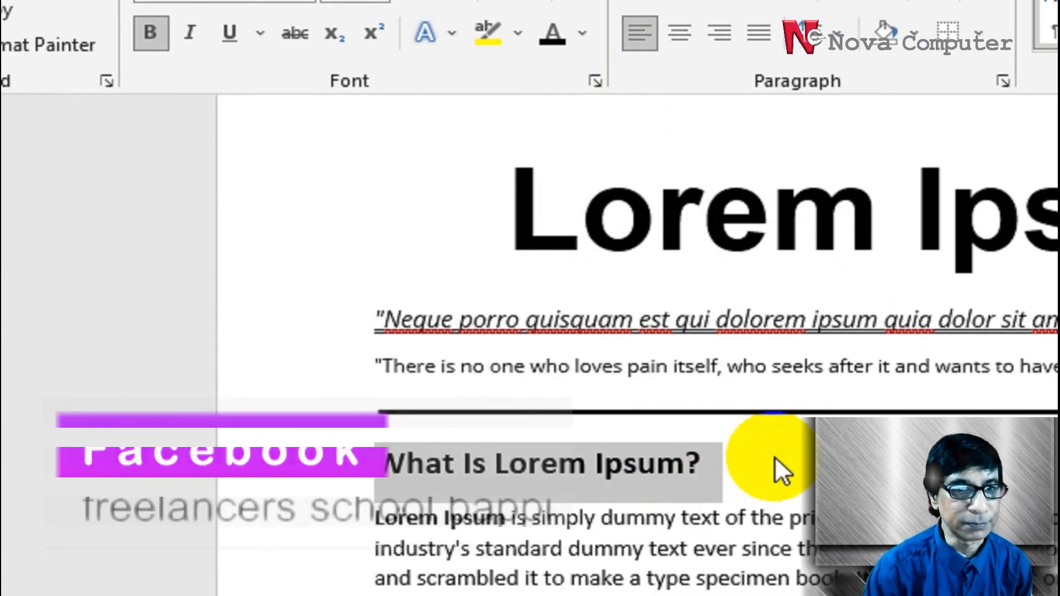
click(706, 544)
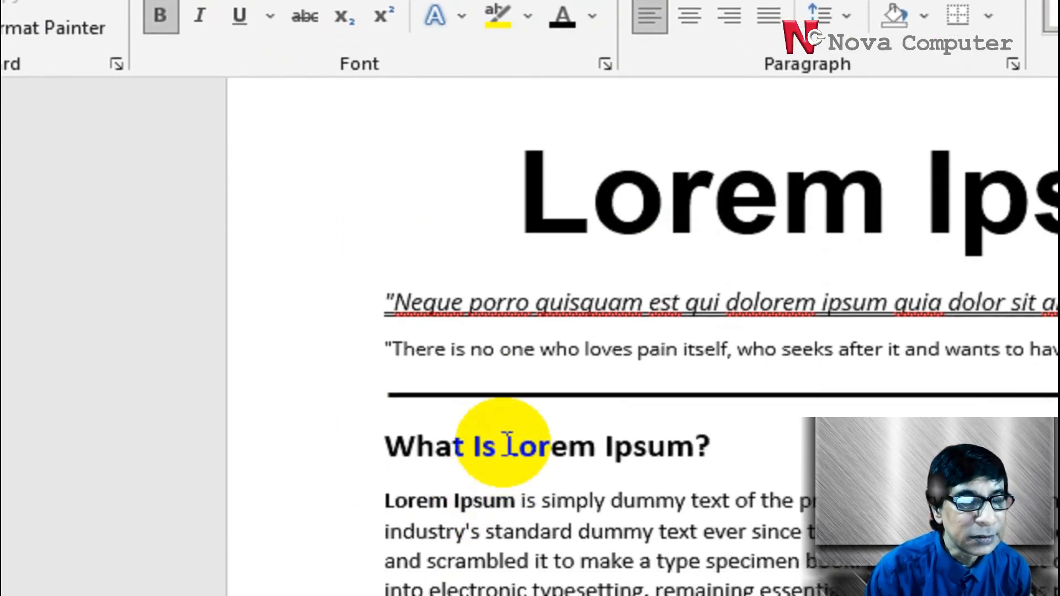
Apply strikethrough to the "What Is Lorem Ipsum?" heading and remove it again
triple_click(505, 443)
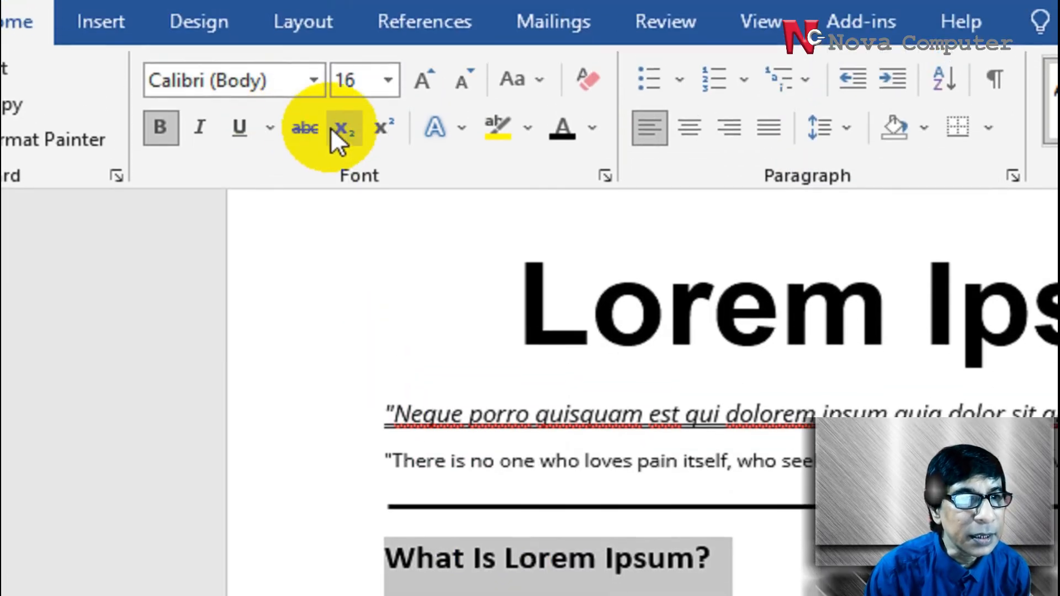
click(308, 128)
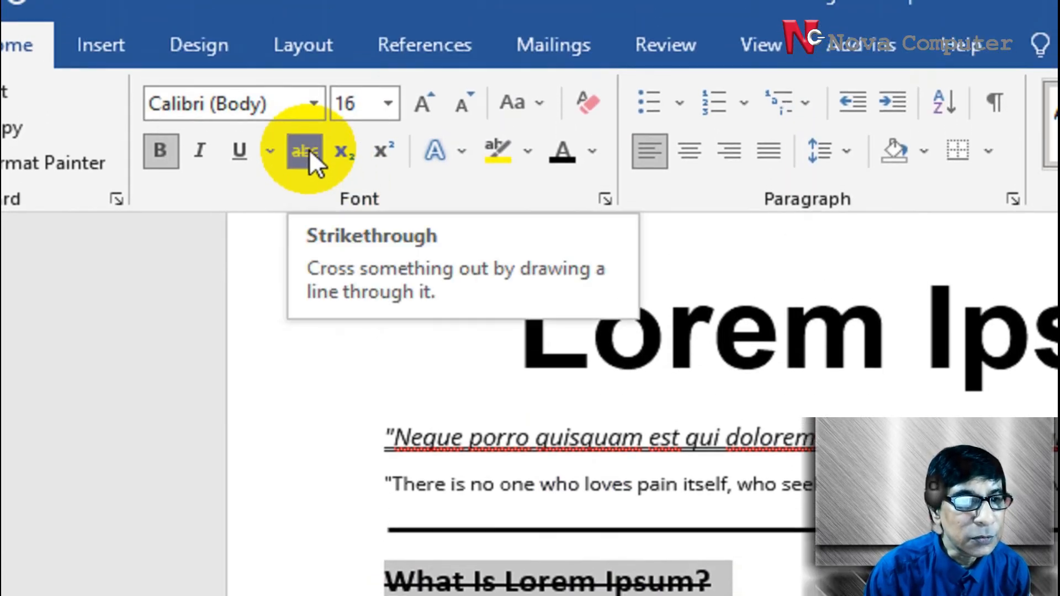
click(309, 139)
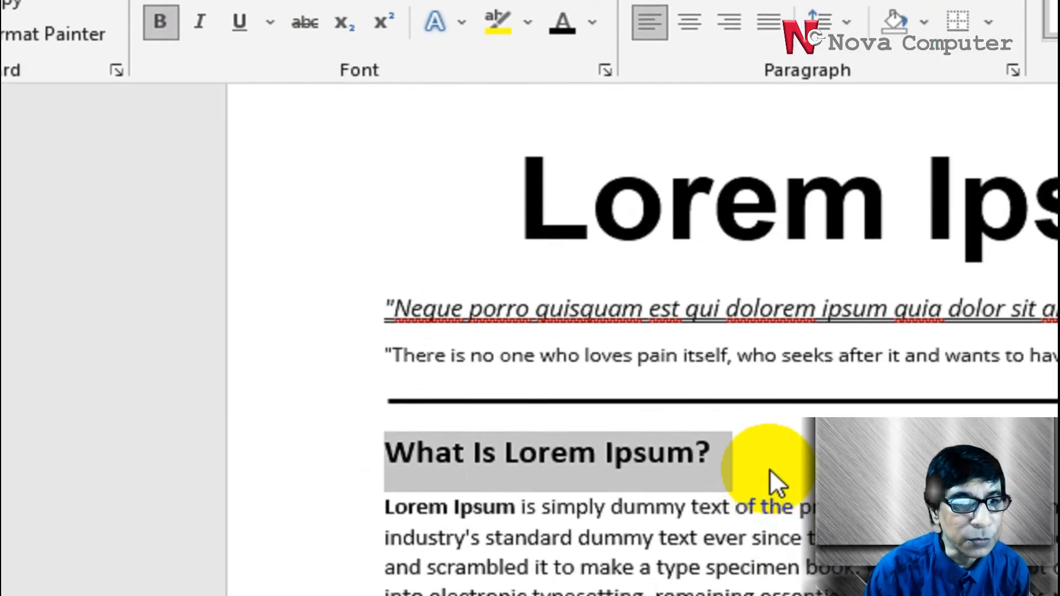
Add new lines below the "What Is Lorem Ipsum?" heading and enter "O2" and "A2+B2" on one line, separated by a tab
click(769, 593)
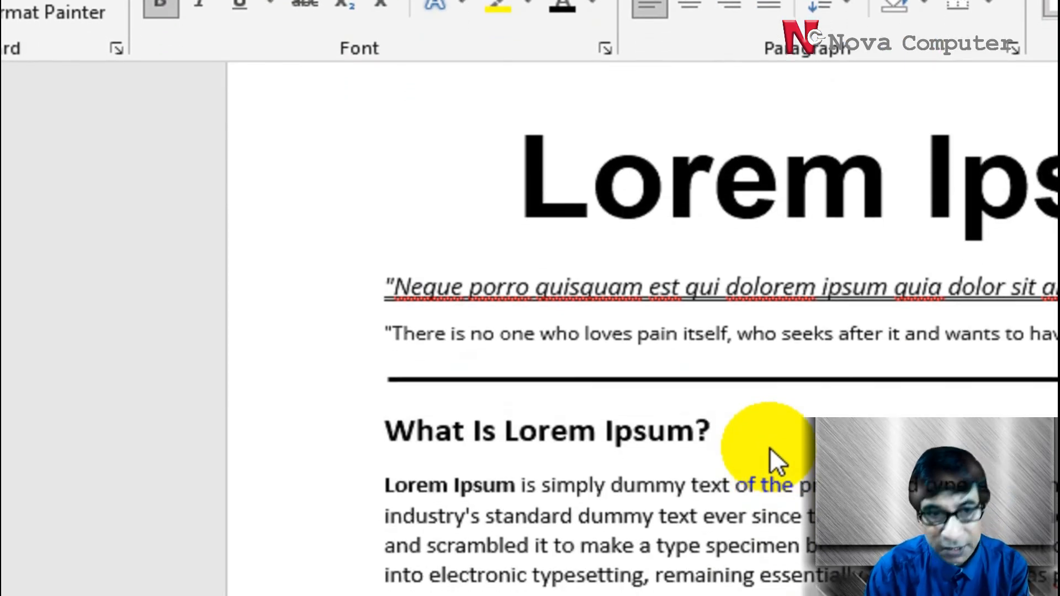
key(Return)
key(Return)
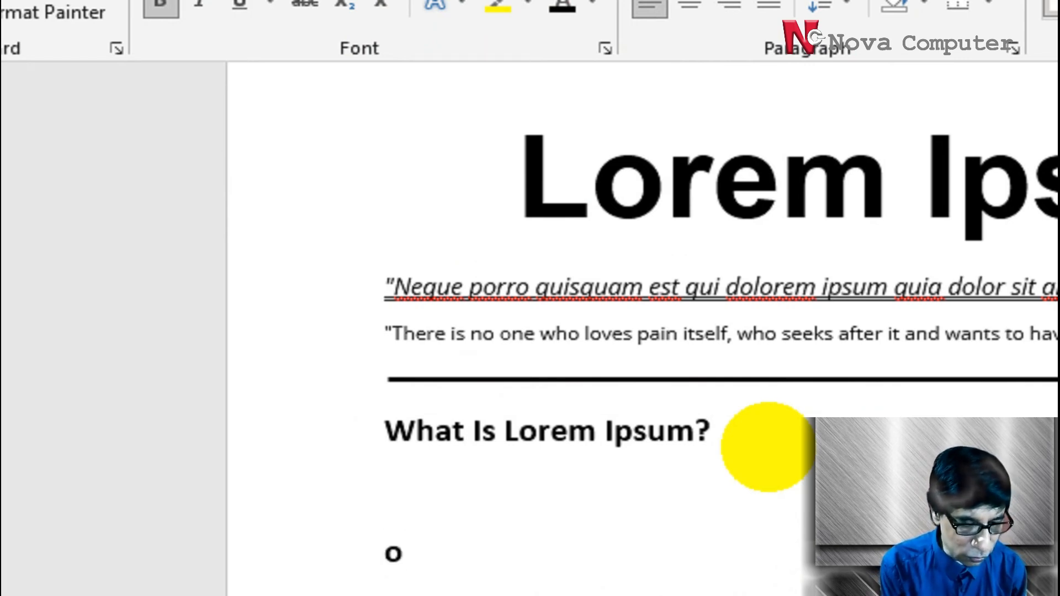
text(02	)
text(A2)
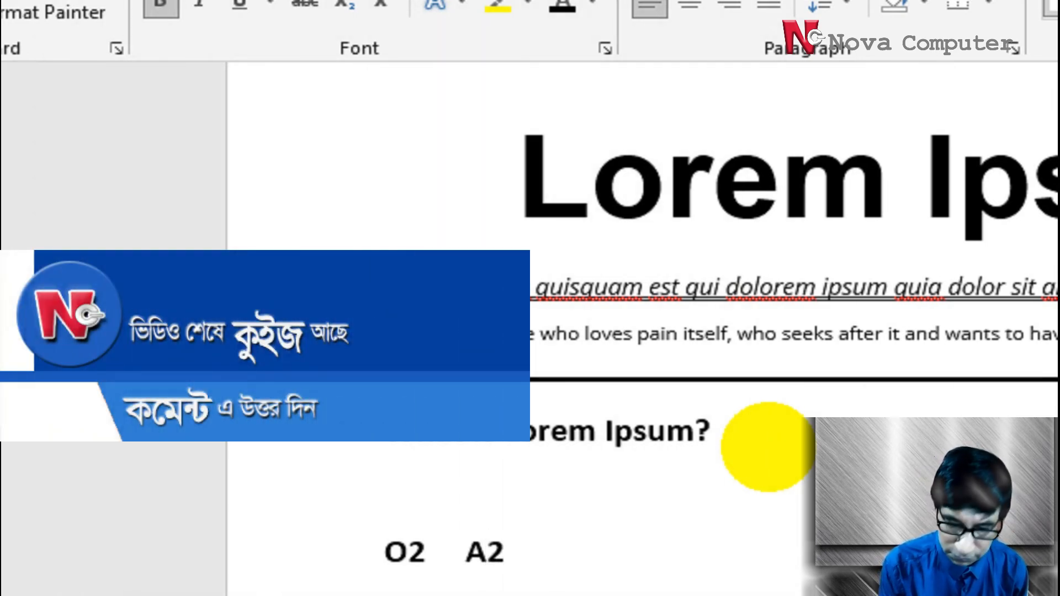
text(+B2)
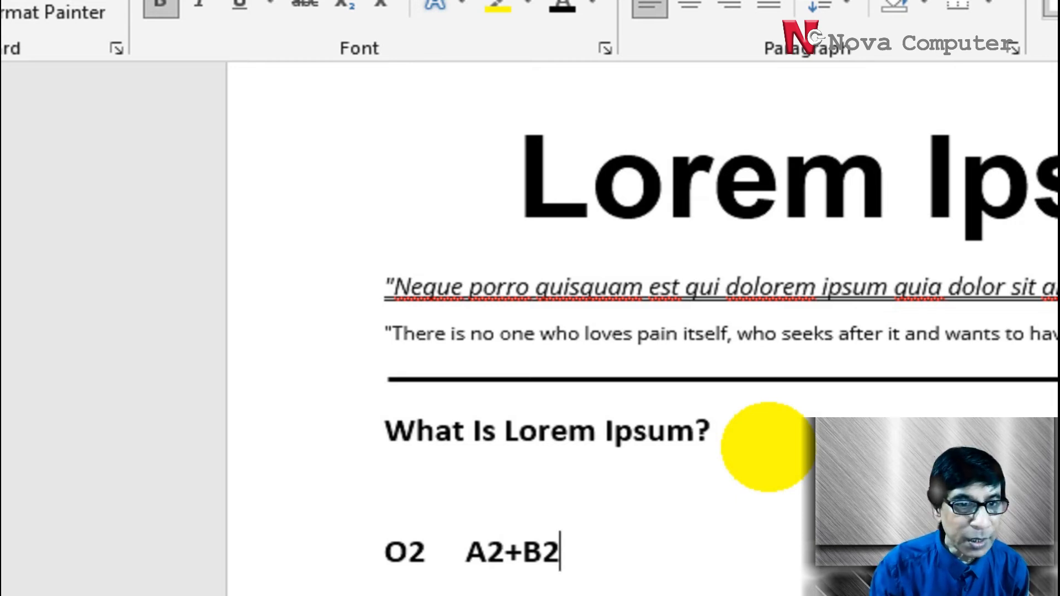
Format the "2" in "O2" as subscript on the line below the "What Is Lorem Ipsum?" heading
drag(407, 552, 423, 547)
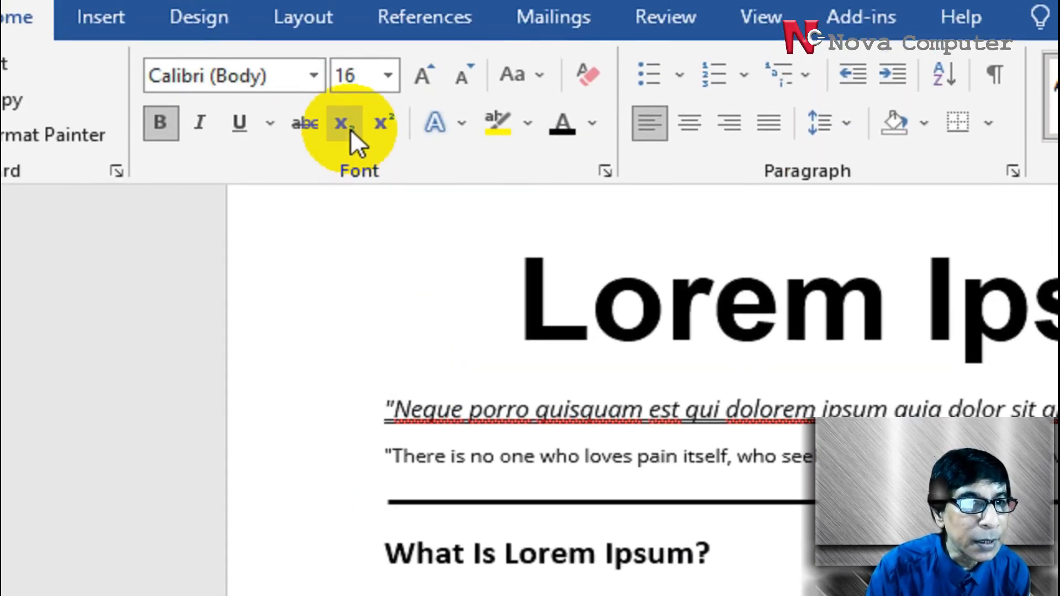
click(350, 128)
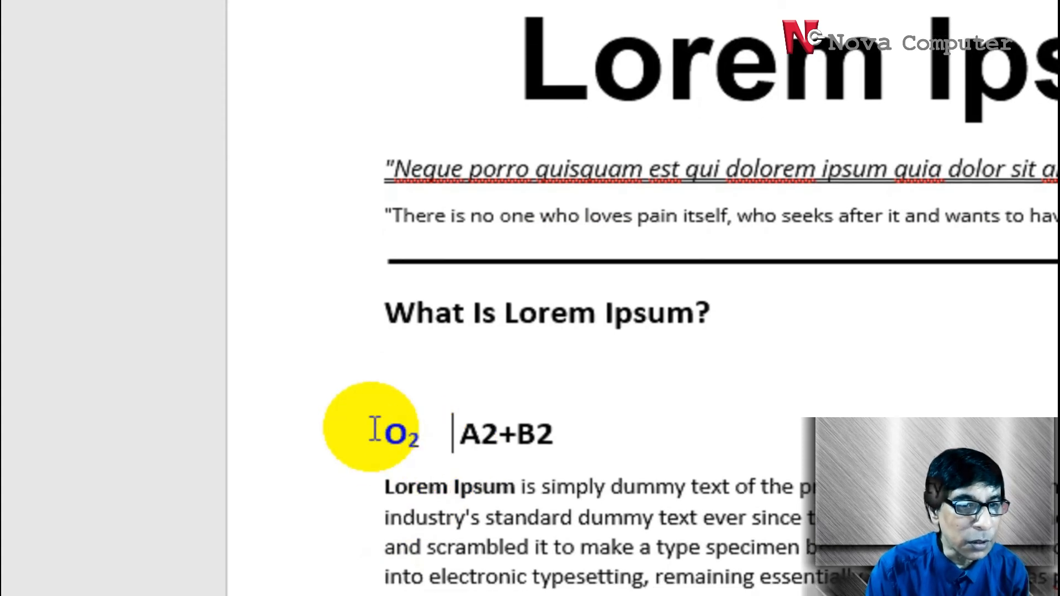
drag(386, 433, 434, 431)
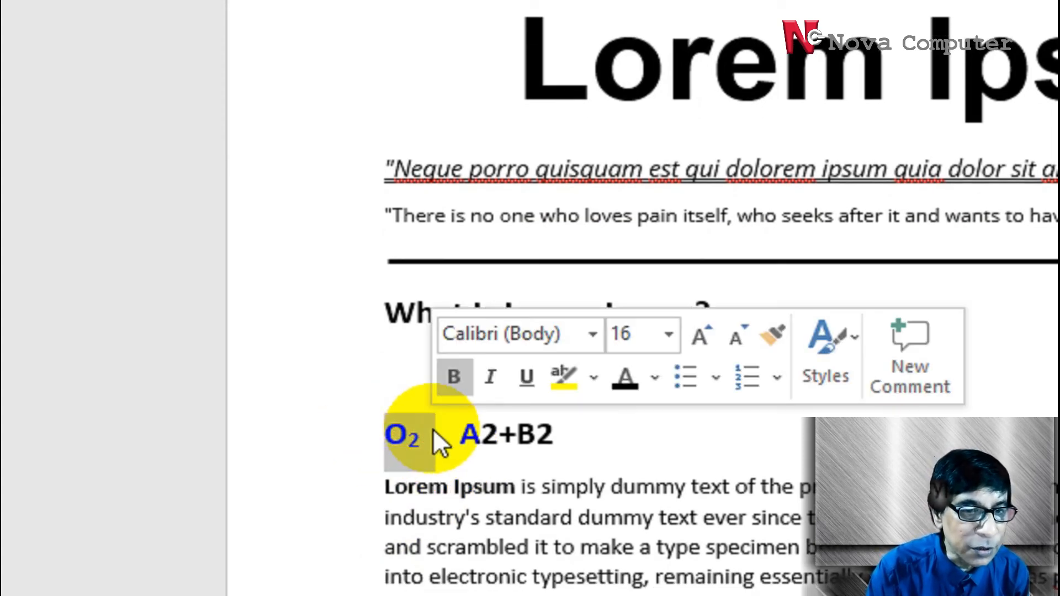
Format both 2s in "A2+B2" as superscript
click(560, 436)
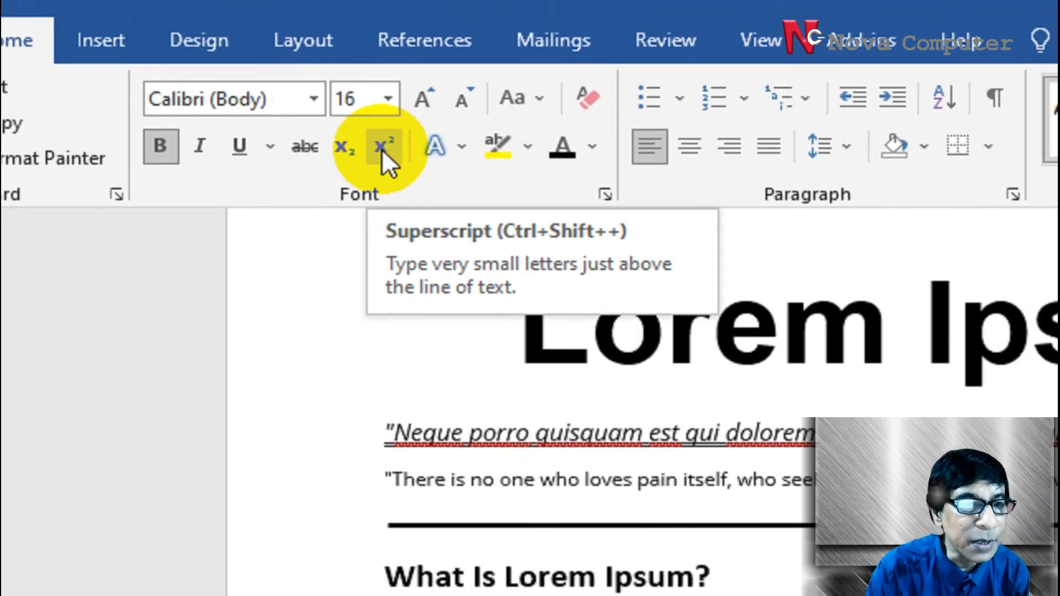
click(382, 148)
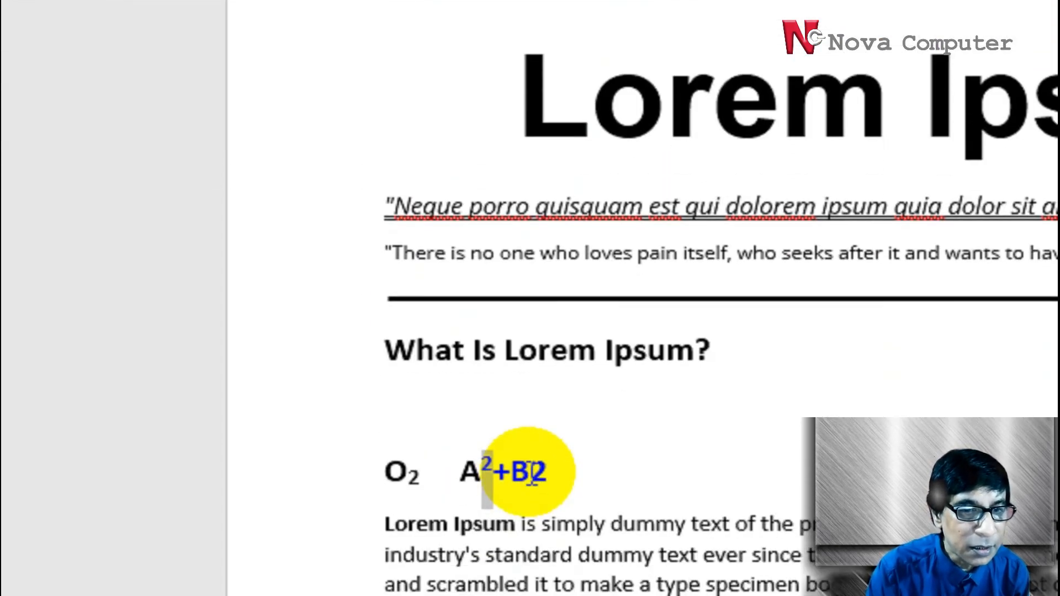
drag(531, 537, 546, 536)
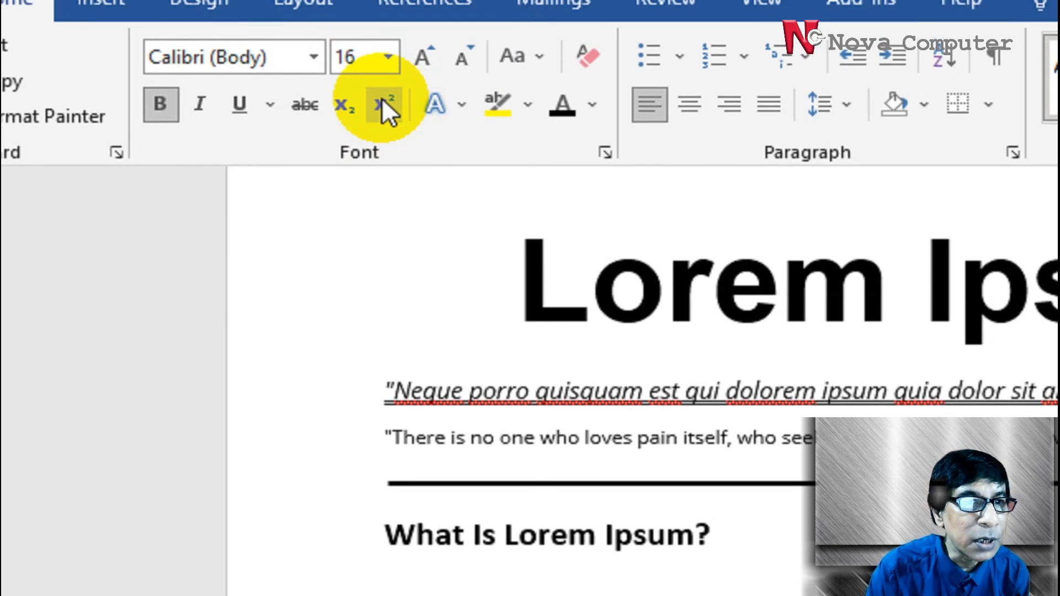
click(381, 4)
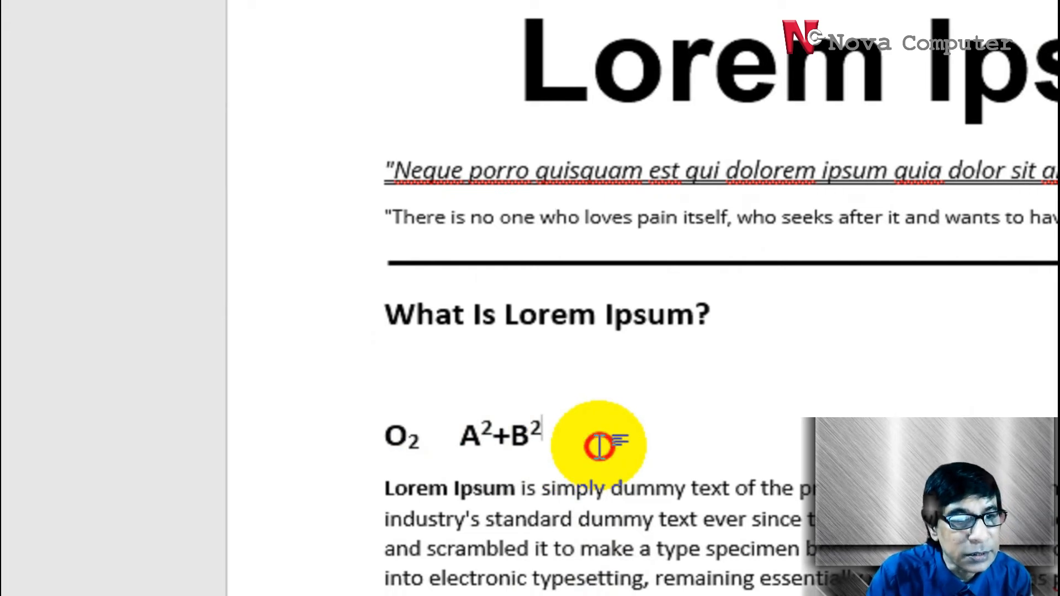
Apply the white-filled, orange-outlined text effect to the "What Is Lorem Ipsum?" heading and set its font size to 48
click(322, 331)
click(461, 133)
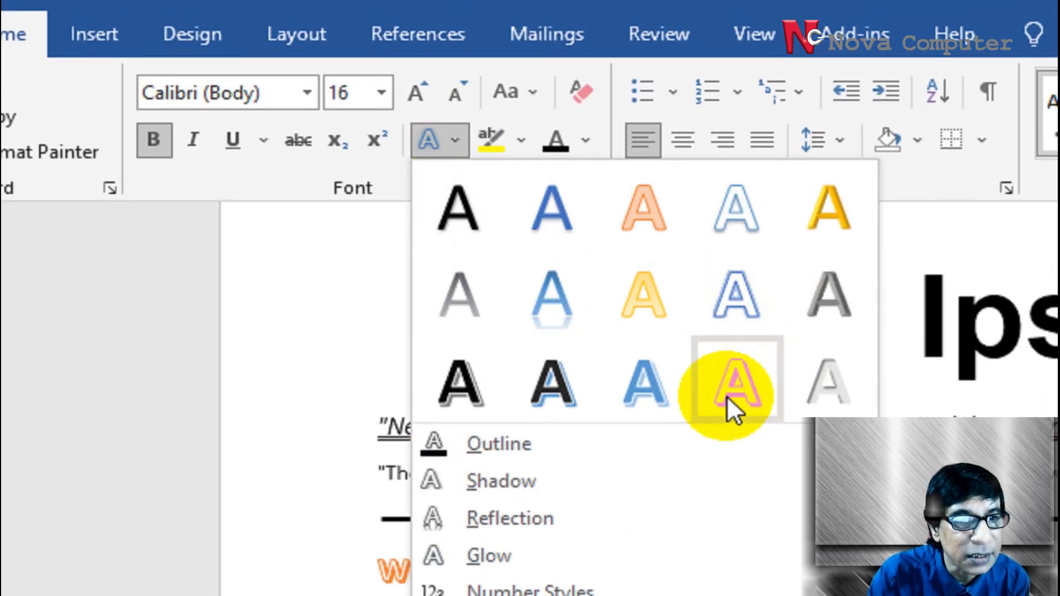
click(726, 396)
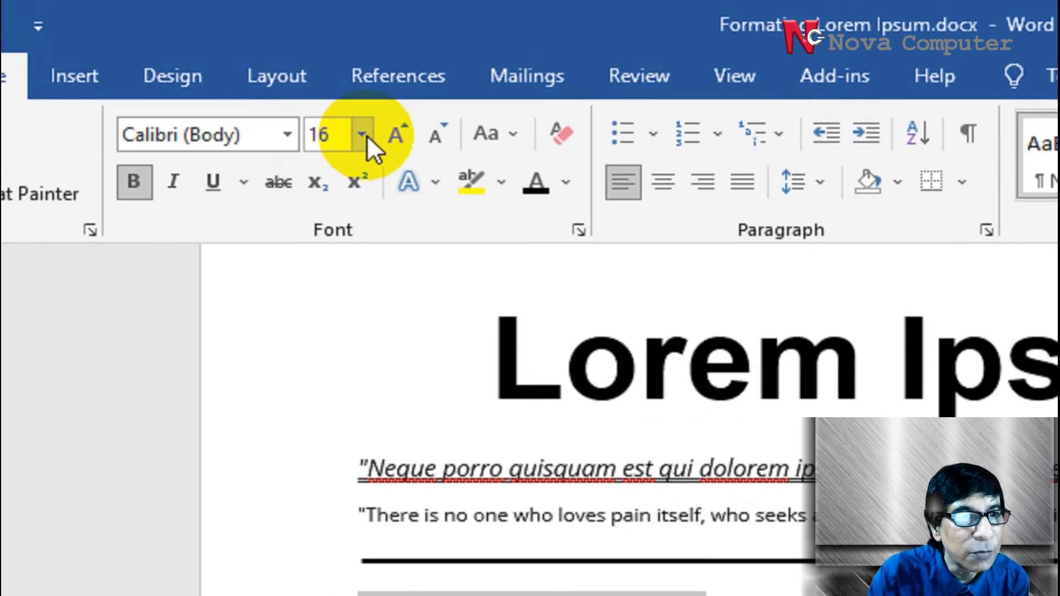
click(366, 134)
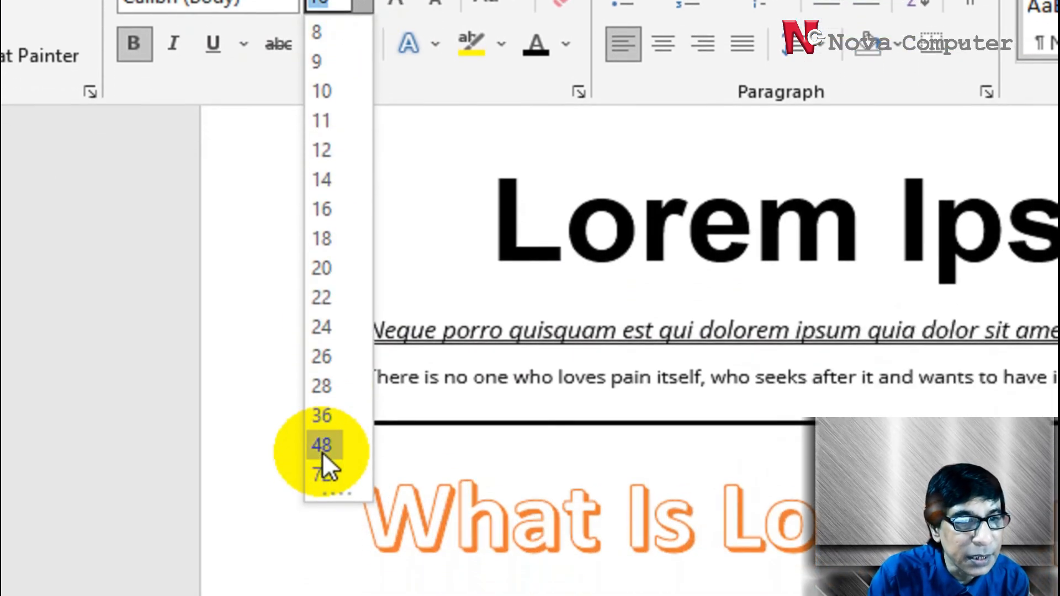
click(322, 584)
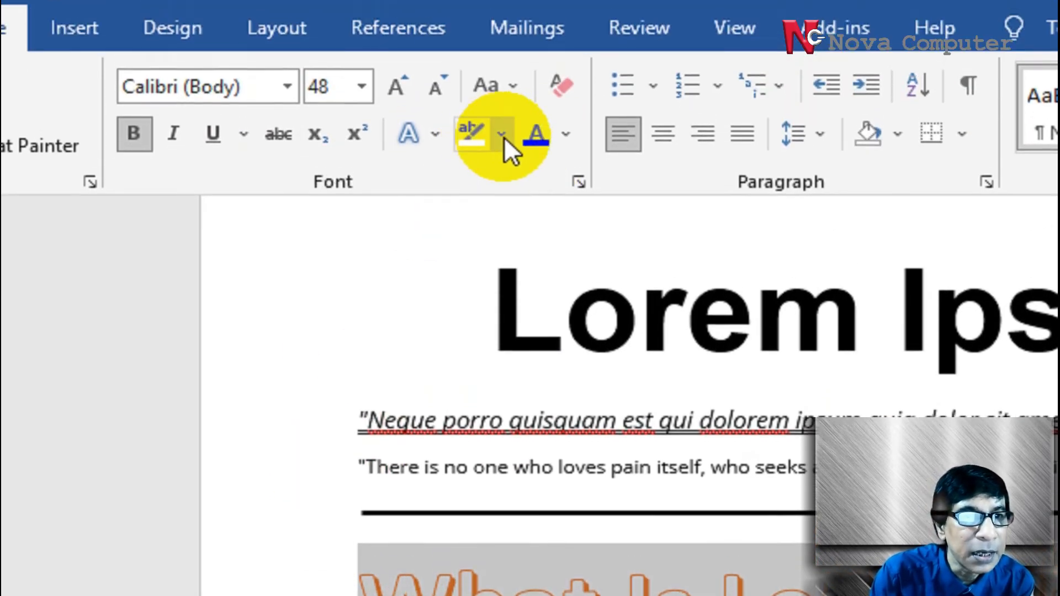
Apply the black fill with shadow text effect to the "What Is Lorem Ipsum?" heading, choose No Reflection and deselect it
click(435, 148)
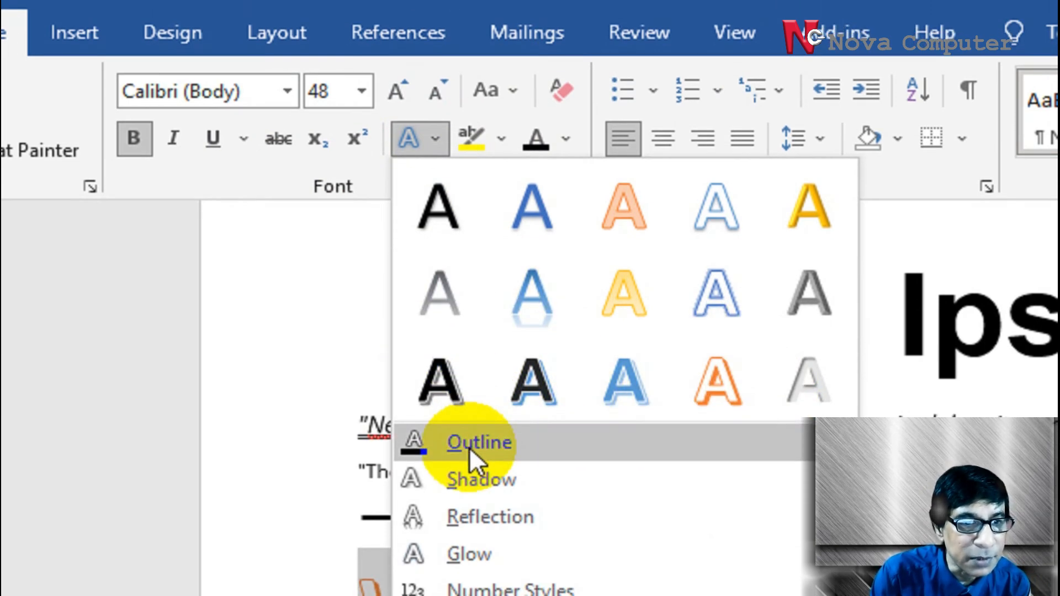
click(449, 226)
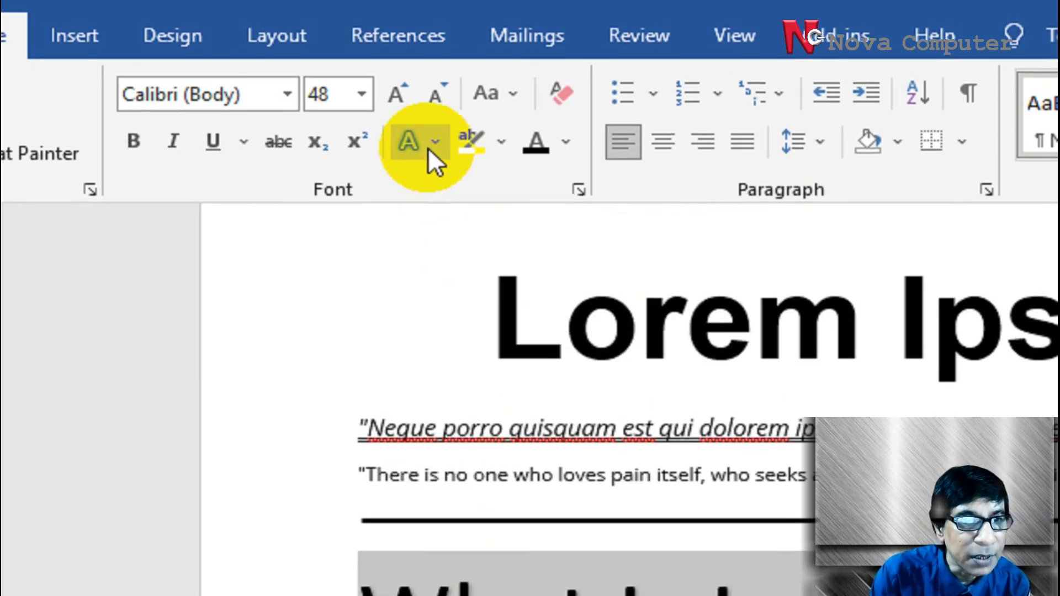
click(431, 144)
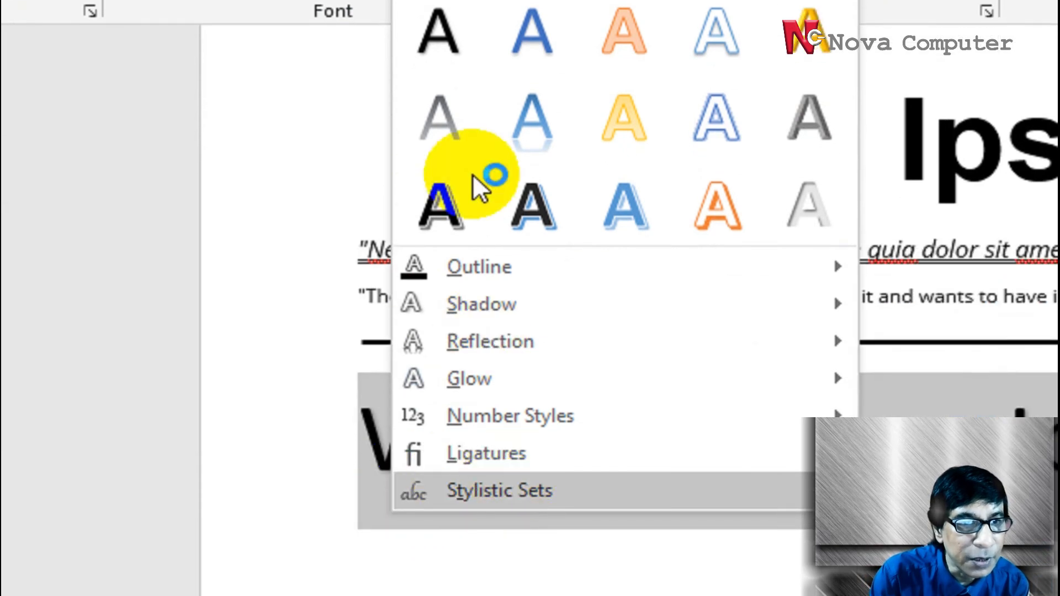
mouse_move(461, 338)
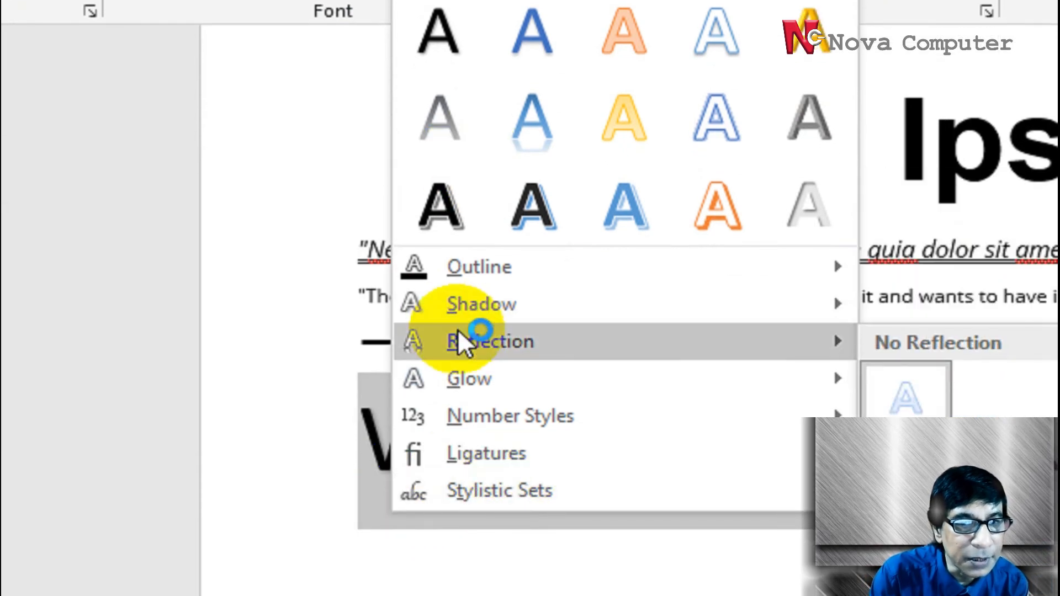
click(891, 393)
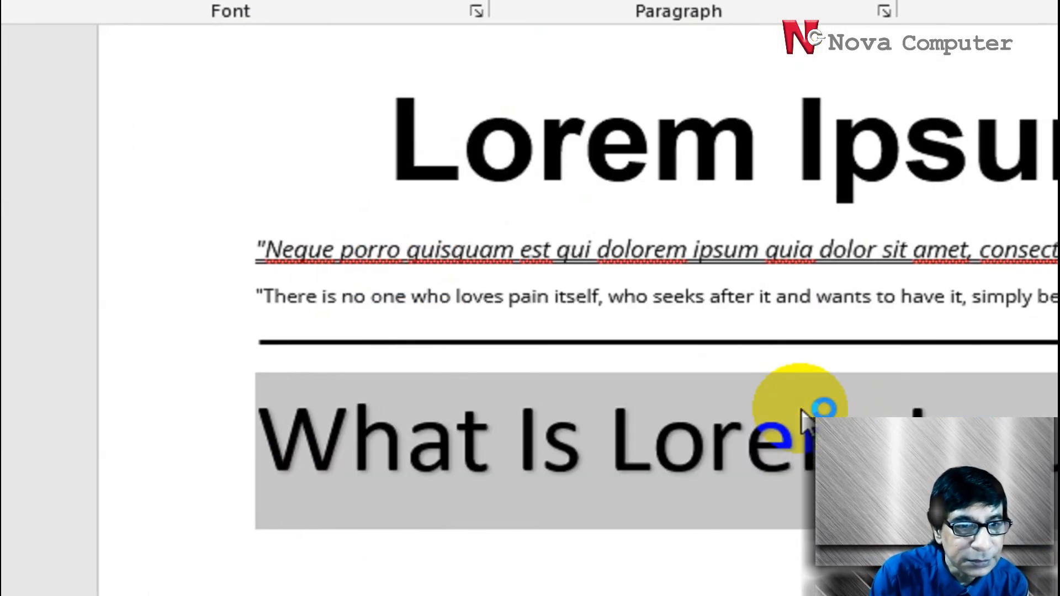
click(555, 442)
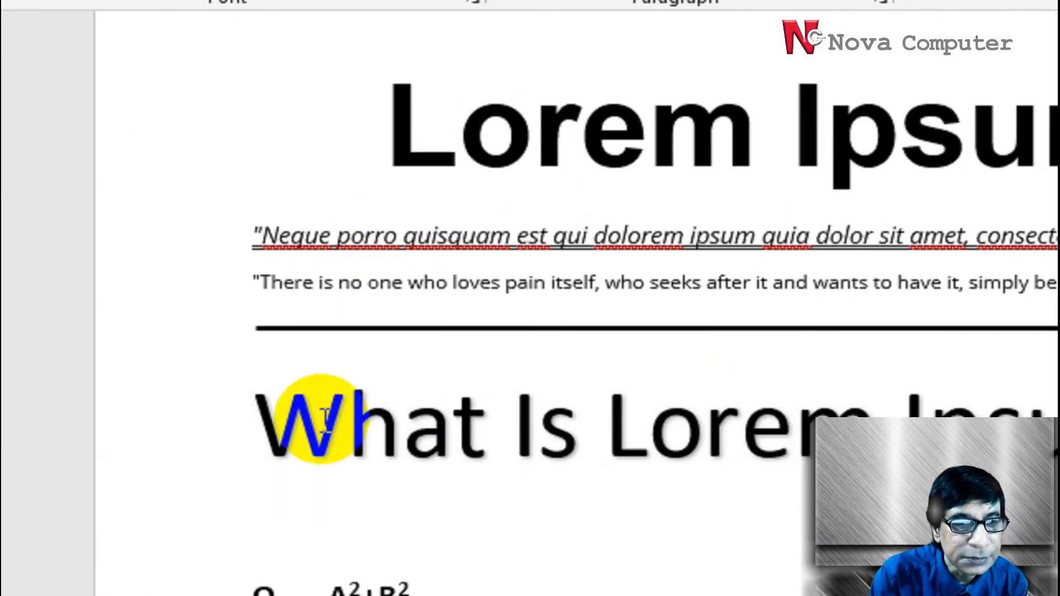
Change the font of the "What Is Lorem Ipsum?" heading to Arial
triple_click(287, 413)
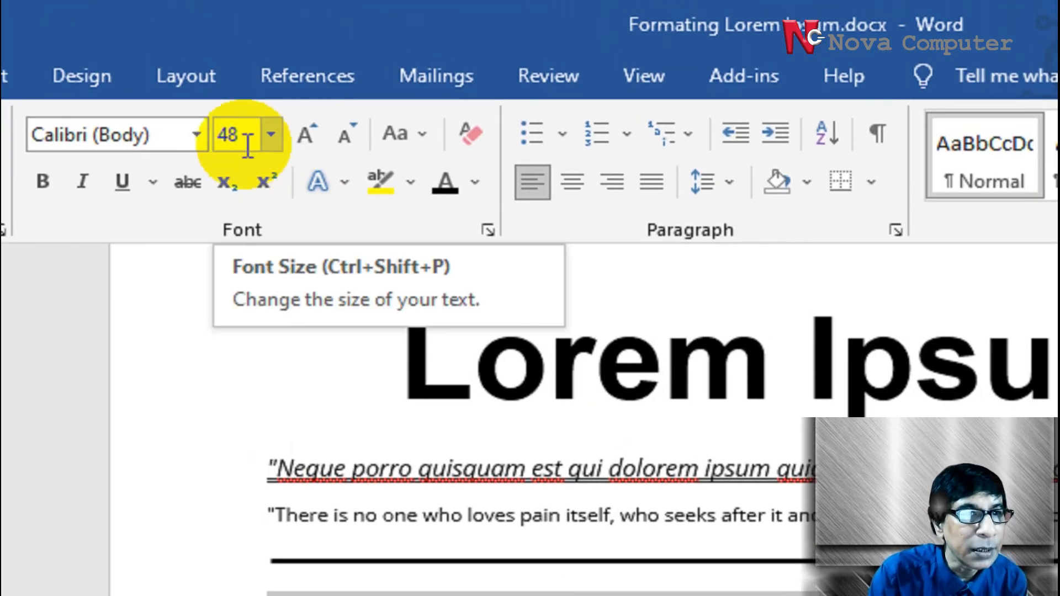
click(197, 135)
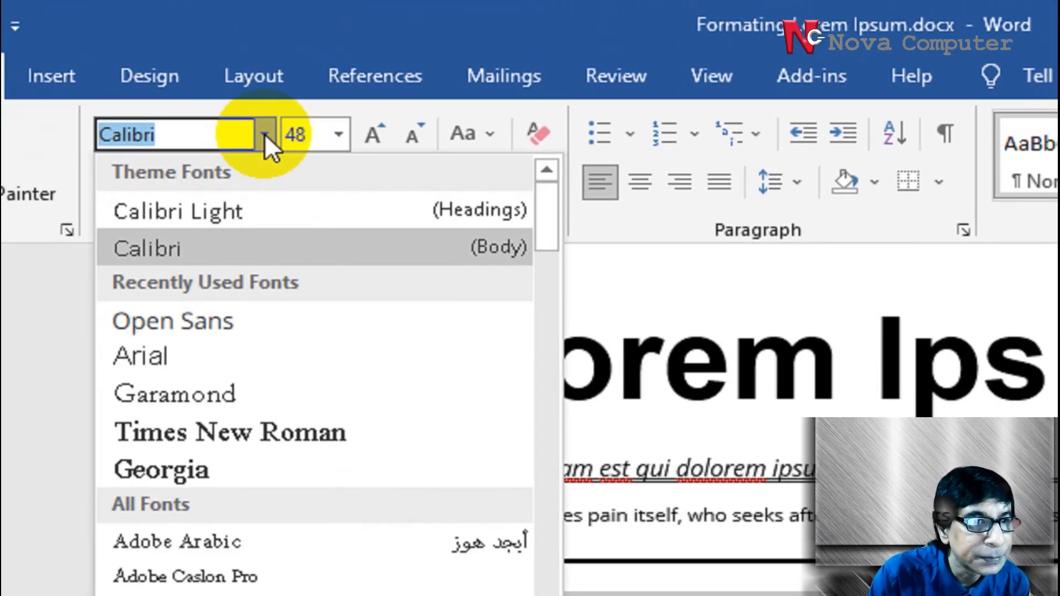
click(156, 356)
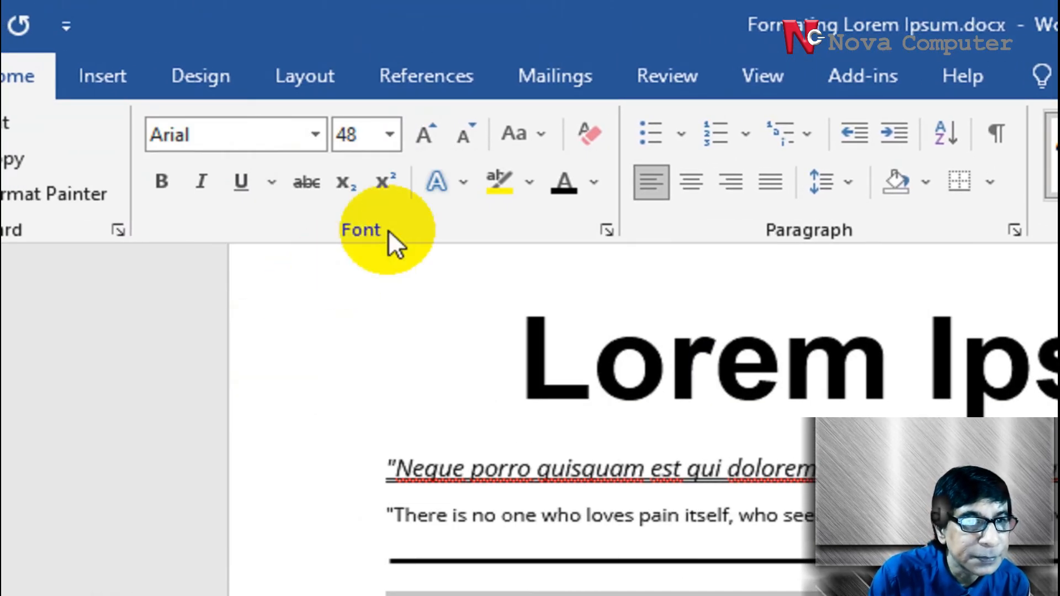
Try a white and an orange text outline on the "What Is Lorem Ipsum?" heading
click(438, 181)
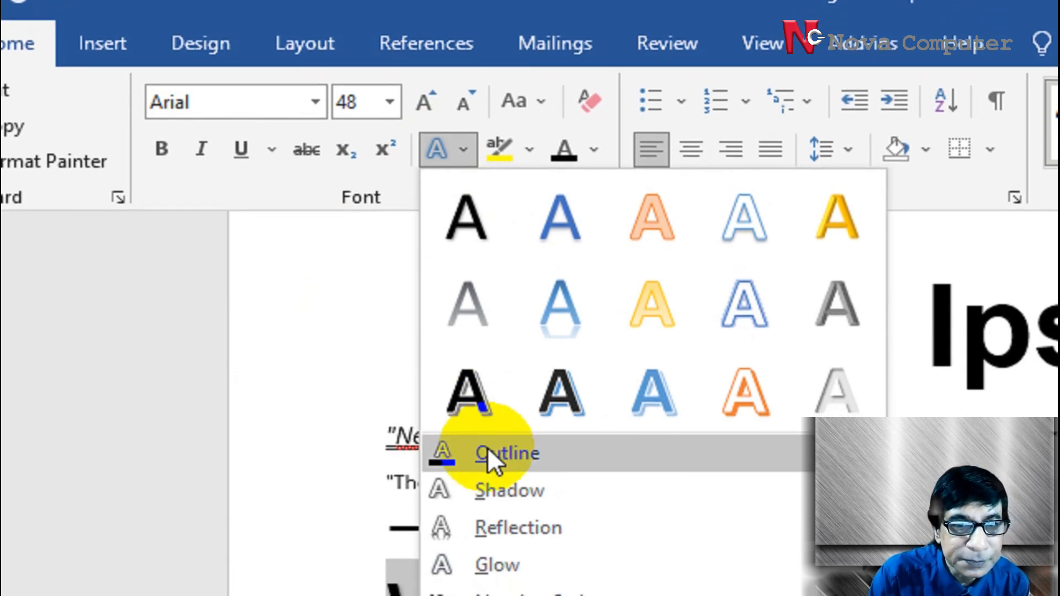
mouse_move(488, 447)
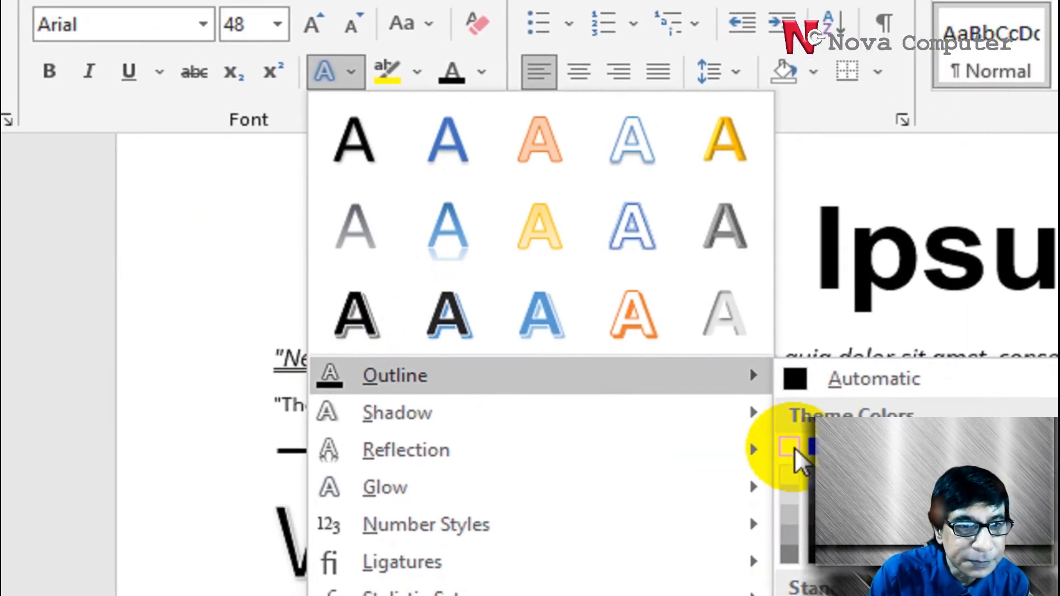
click(790, 447)
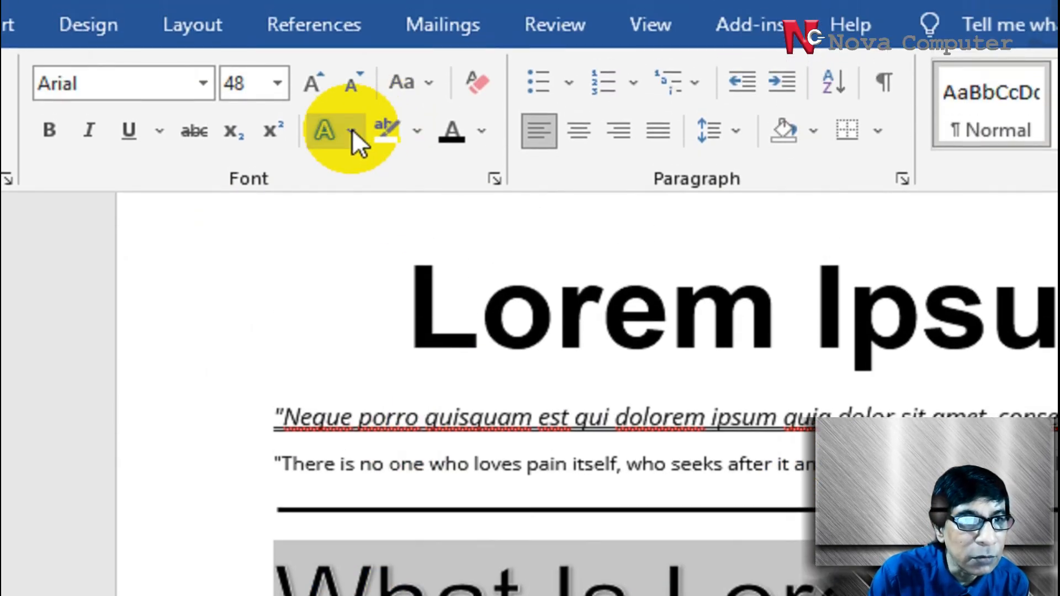
click(351, 15)
mouse_move(362, 488)
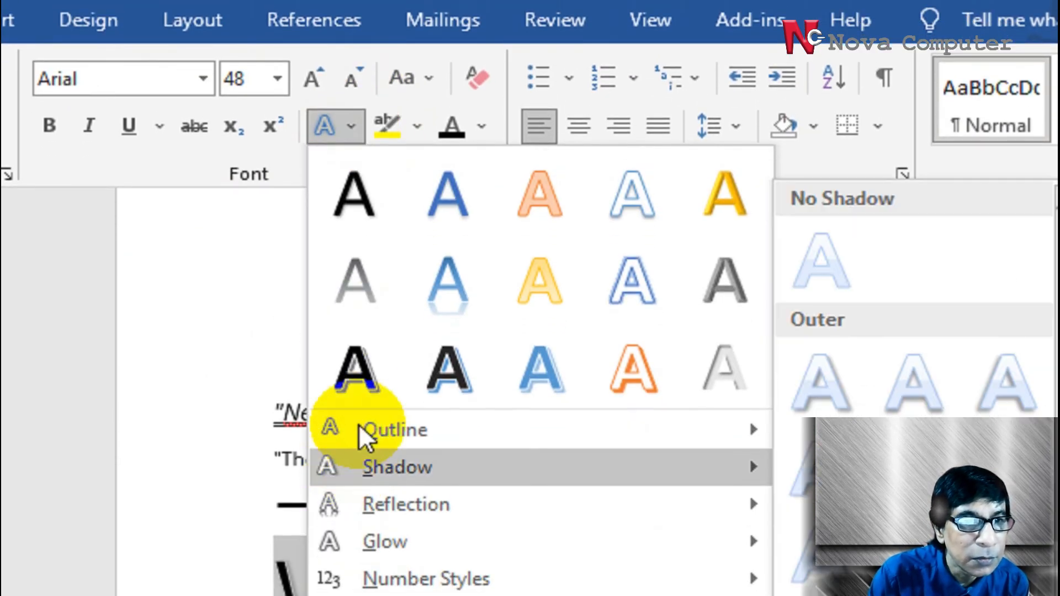
mouse_move(358, 424)
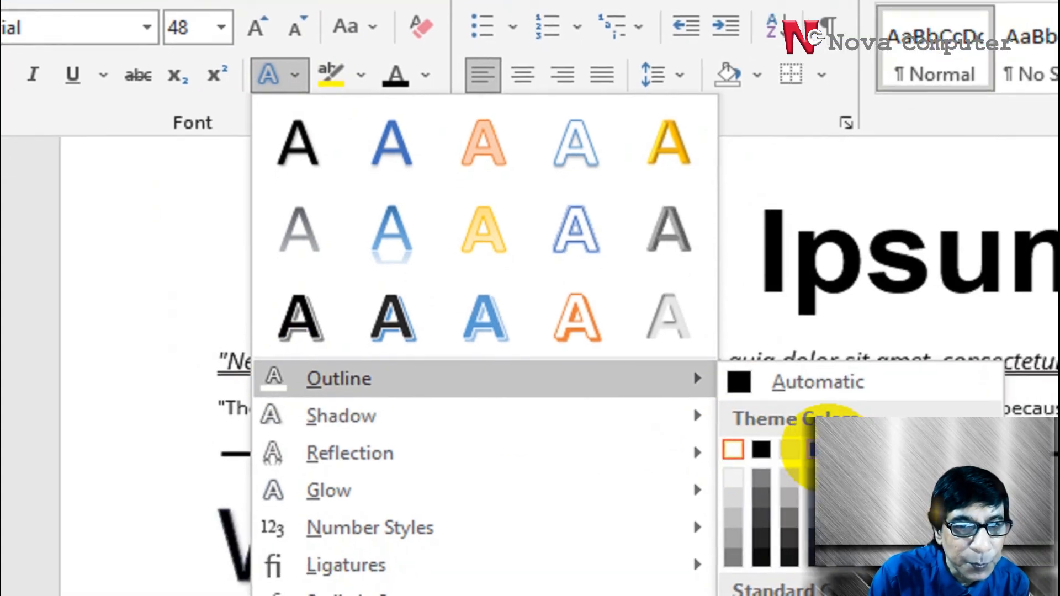
click(870, 451)
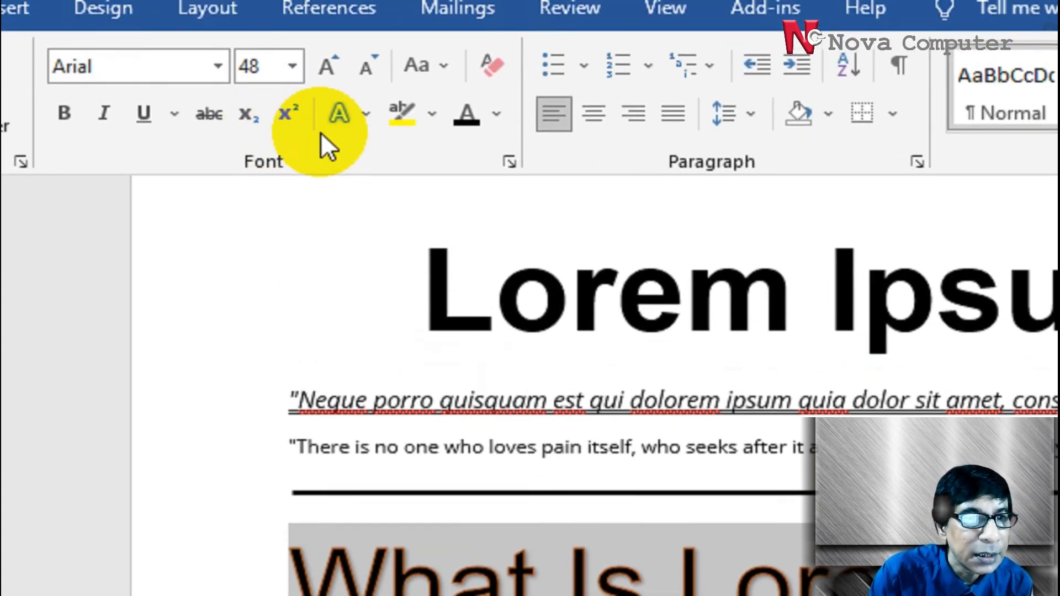
Set the heading's text outline to Automatic black and its font color to white, and deselect it
click(358, 67)
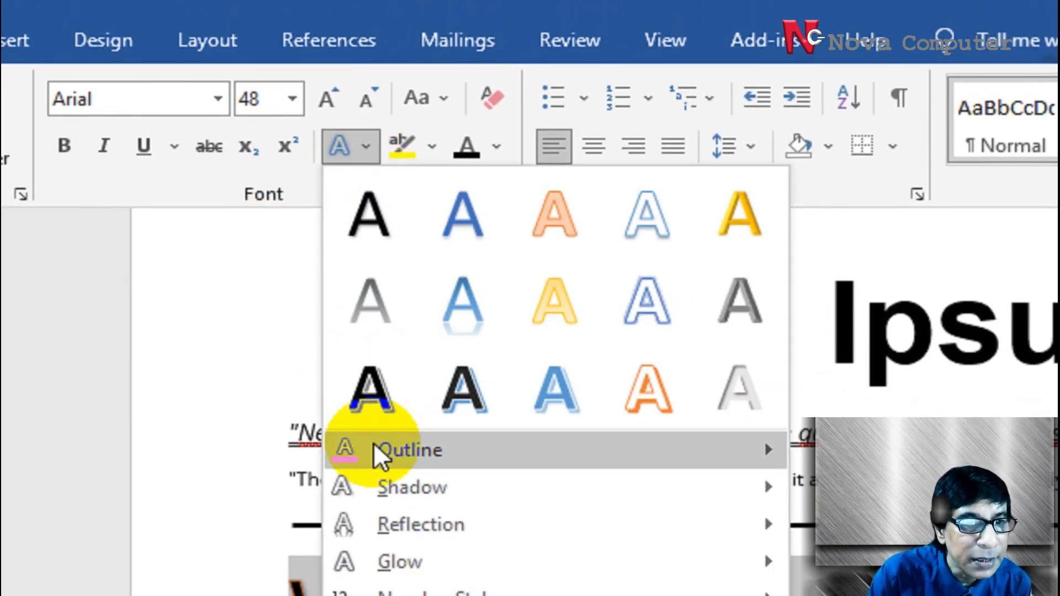
mouse_move(764, 448)
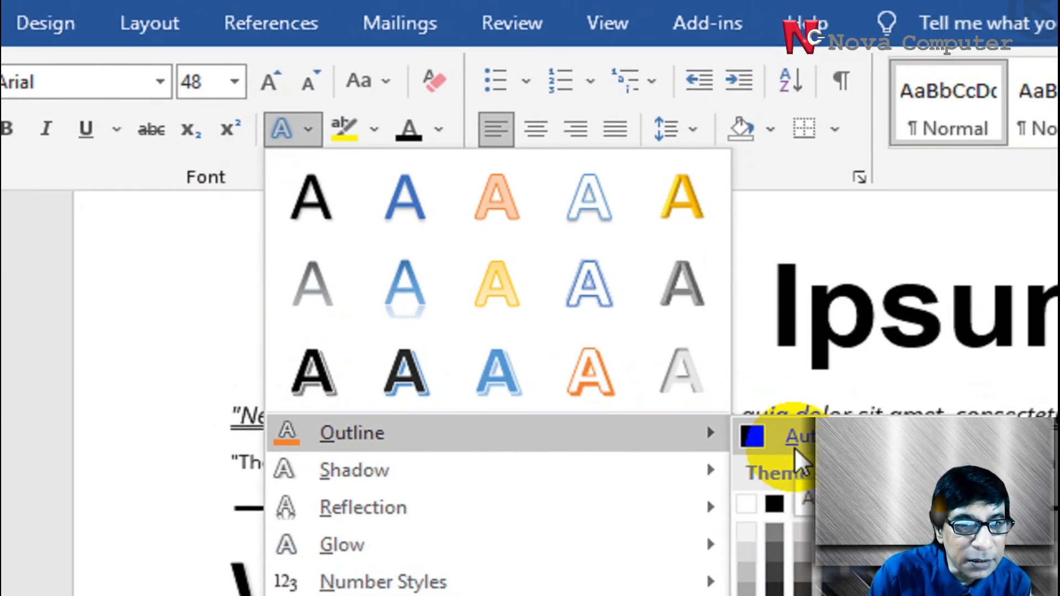
click(798, 458)
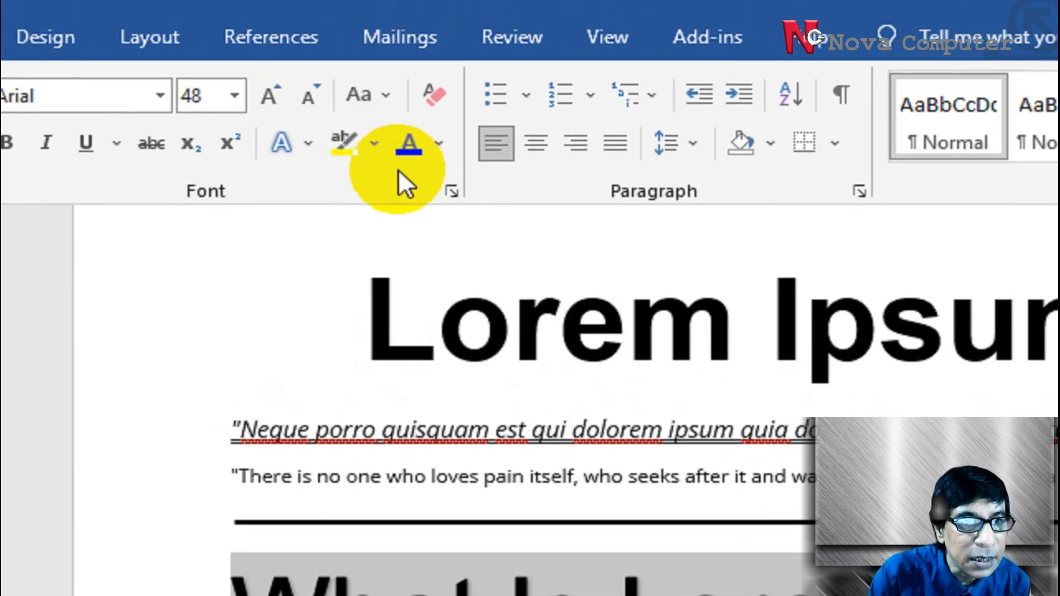
click(439, 145)
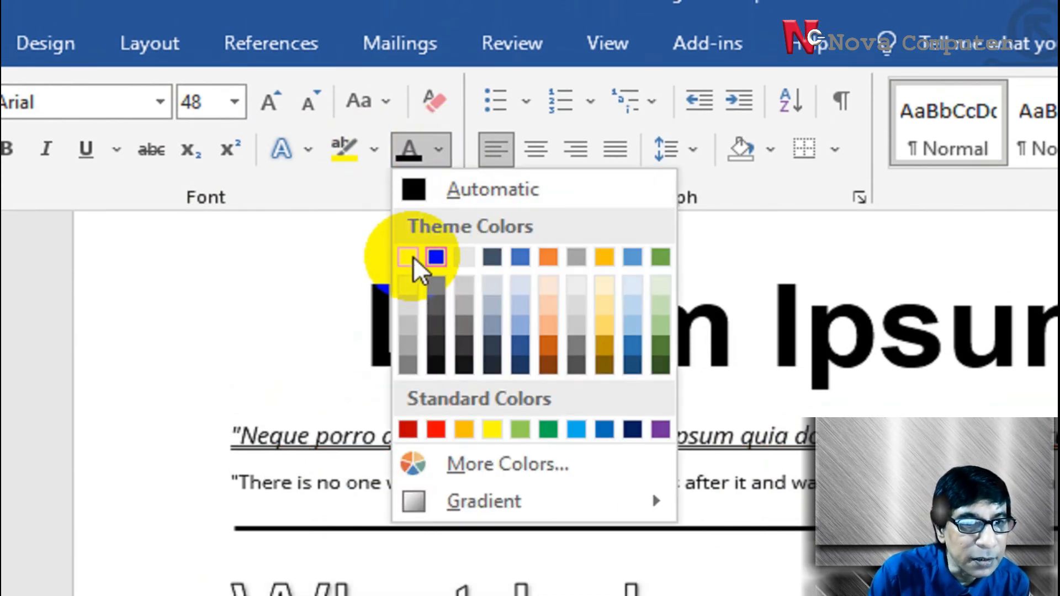
click(413, 252)
click(731, 442)
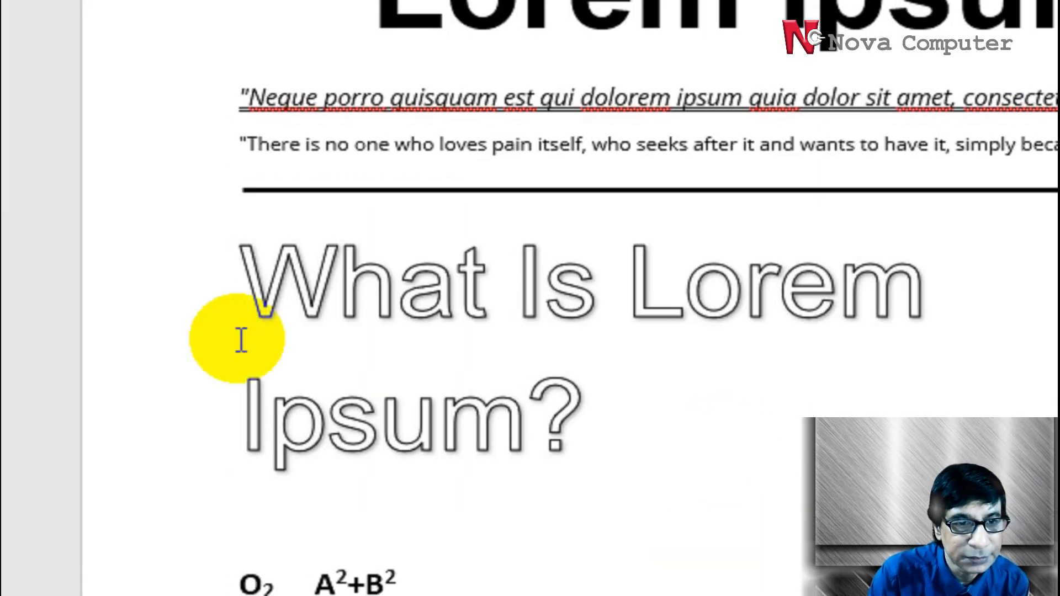
Select the whole "What Is Lorem Ipsum?" heading and reapply the black fill with shadow text effect
drag(271, 253, 639, 421)
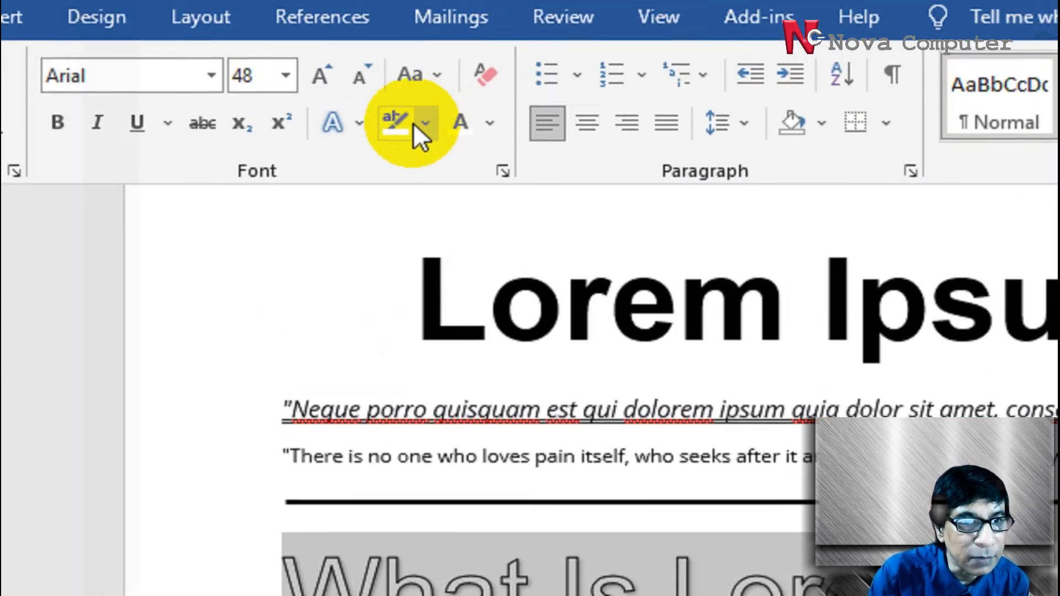
click(360, 123)
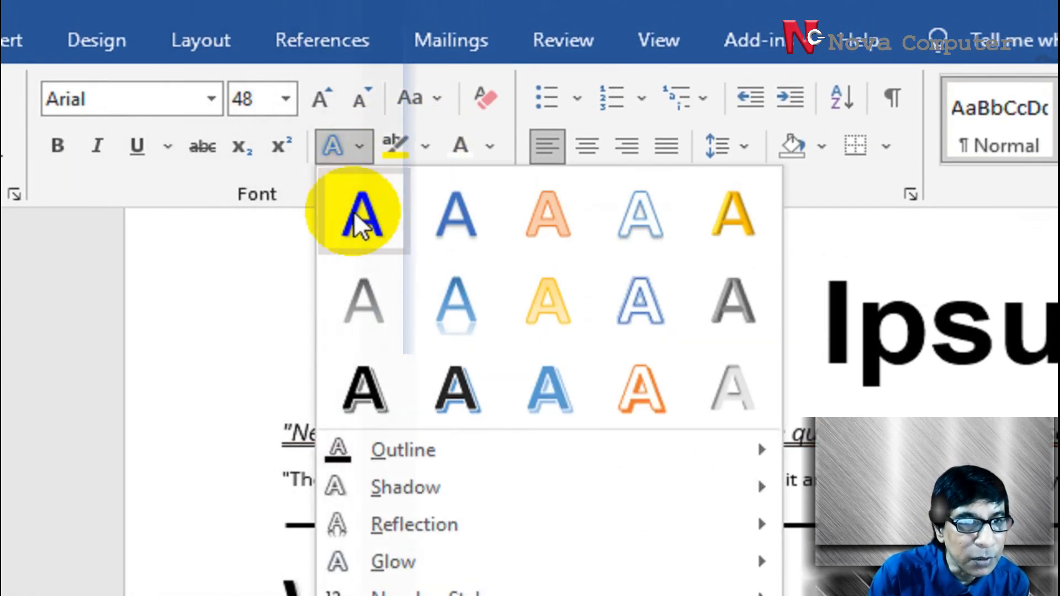
click(358, 221)
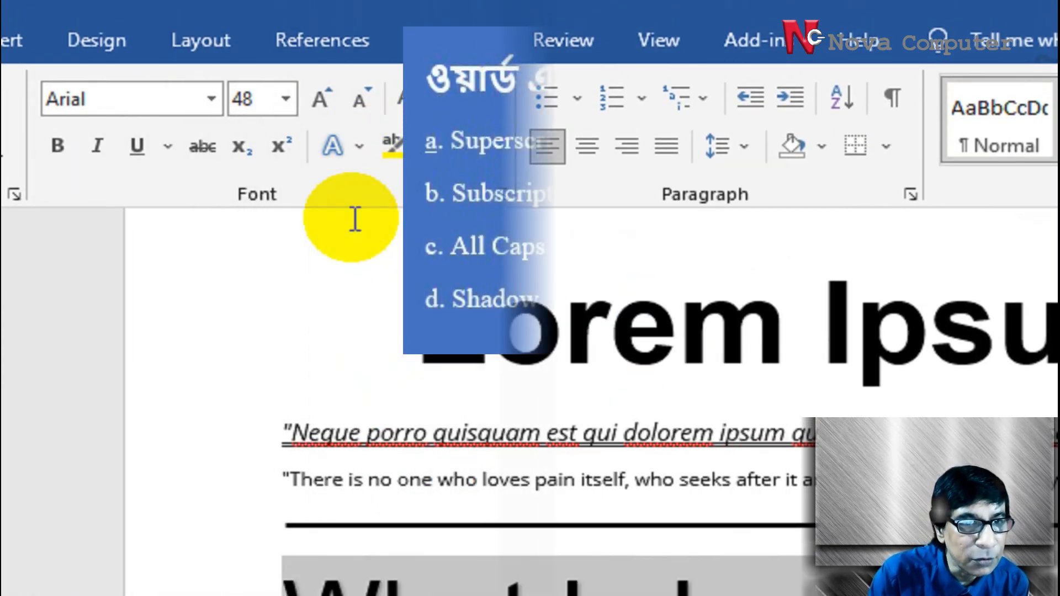
Preview the shadow presets on the "What Is Lorem Ipsum?" heading and close the text effect options
click(358, 150)
click(407, 486)
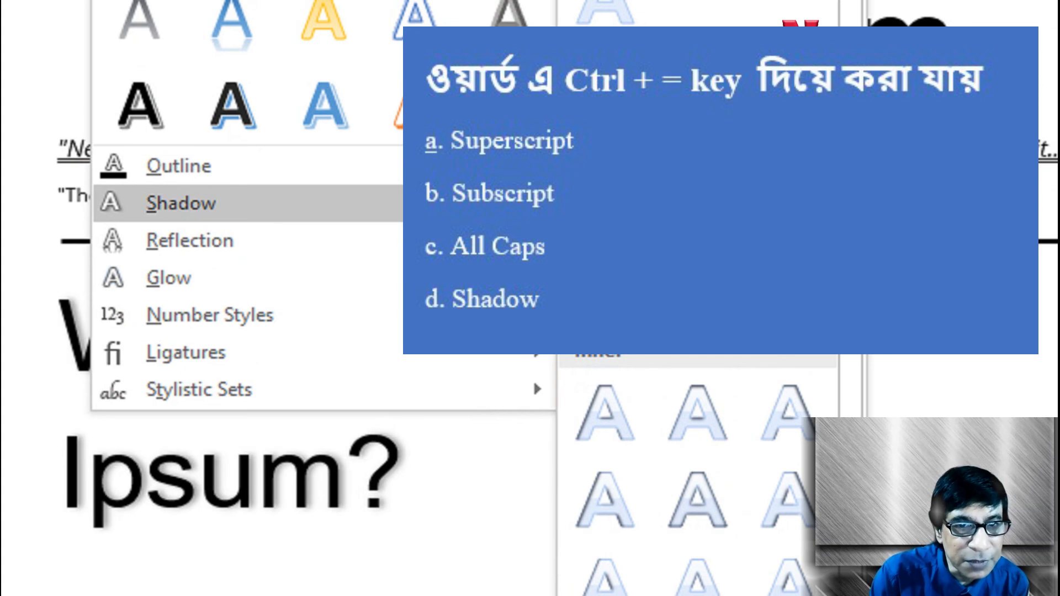
key(Escape)
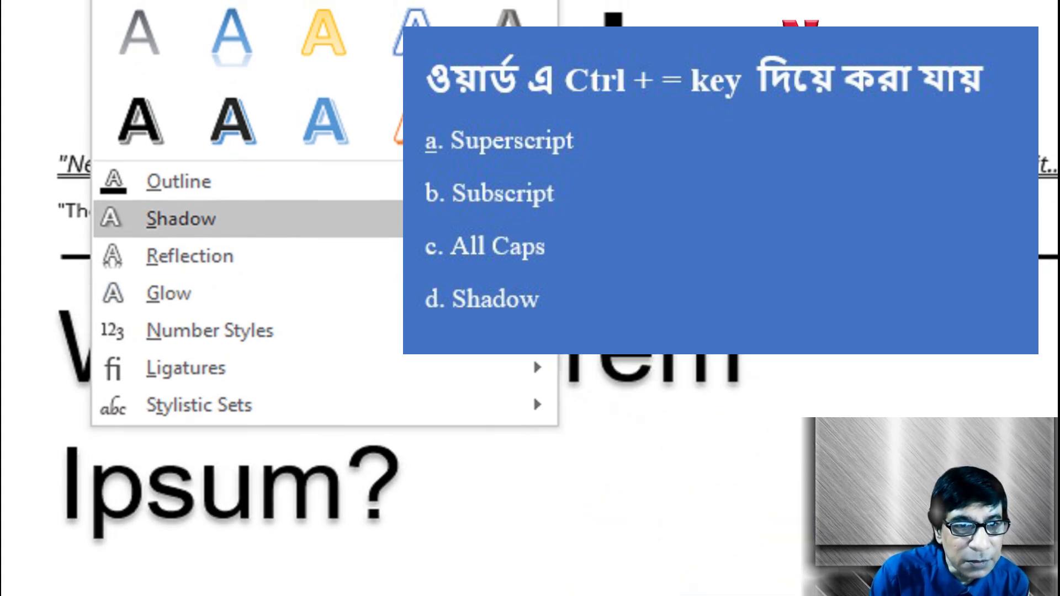
key(Escape)
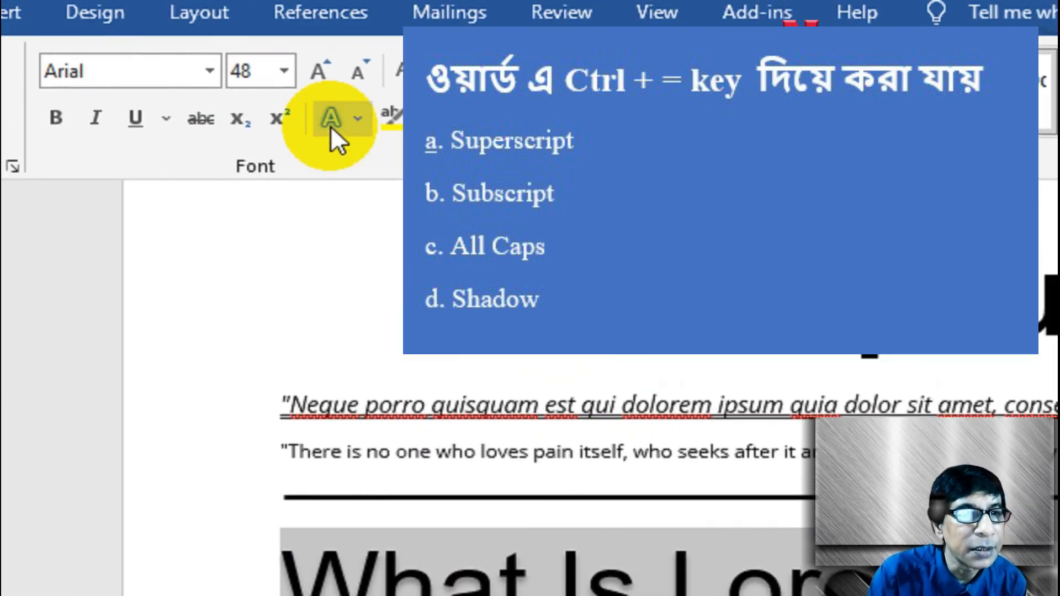
Reselect the whole "What Is Lorem Ipsum?" heading and undo its change to the Arial font
click(677, 577)
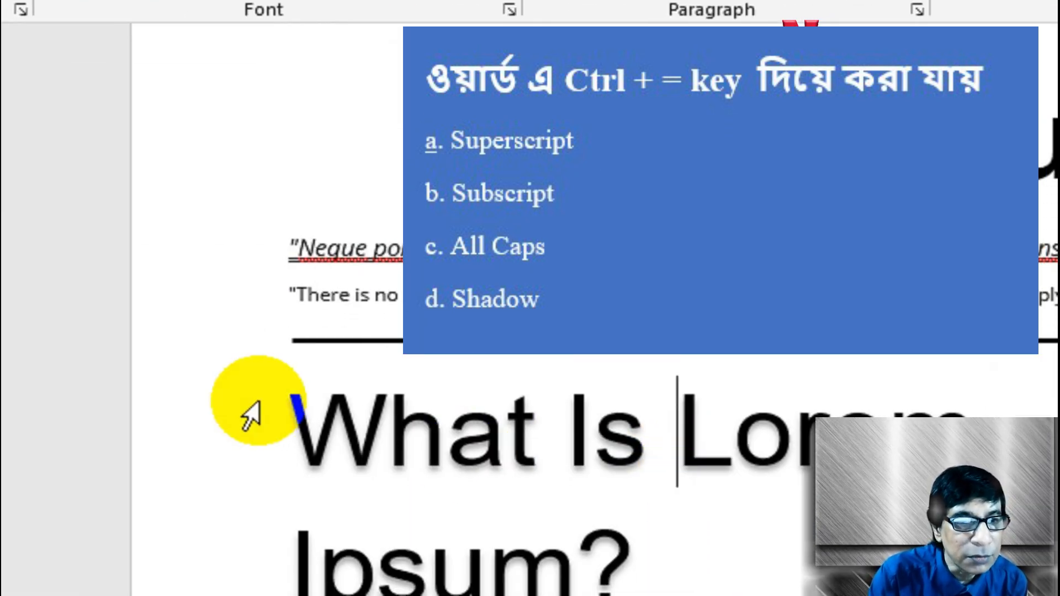
drag(273, 506, 689, 542)
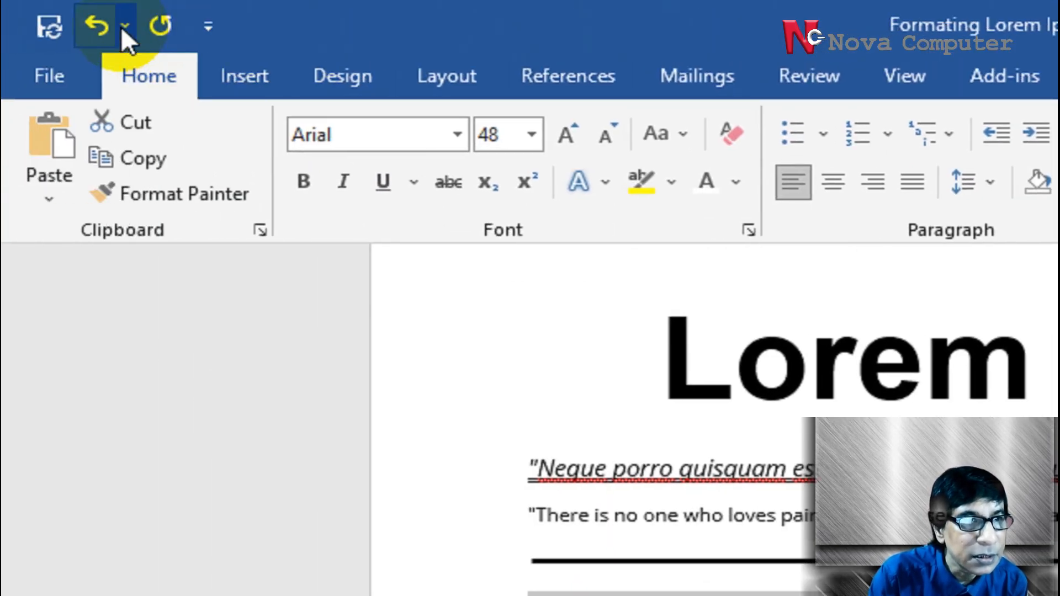
click(112, 29)
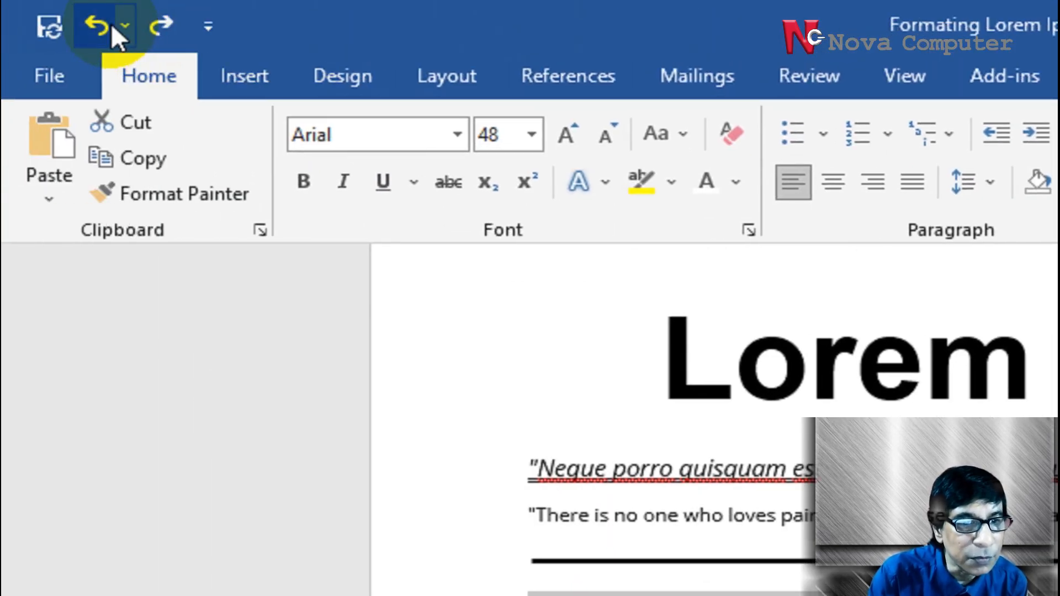
click(111, 25)
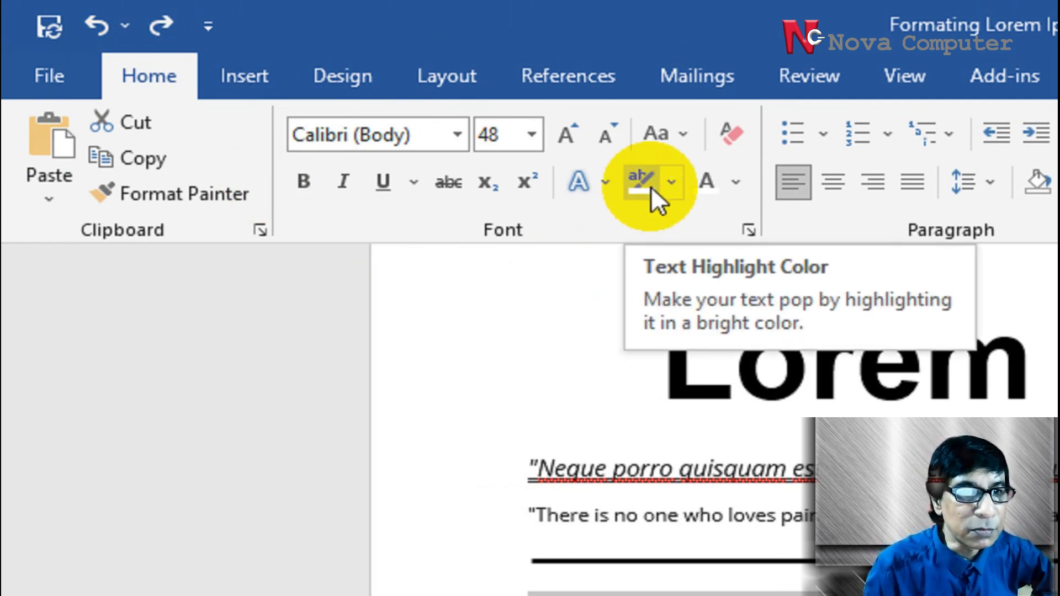
Highlight the "What Is Lorem Ipsum?" heading and the body passage from "text of the printing" to "type specimen book." in yellow
click(672, 185)
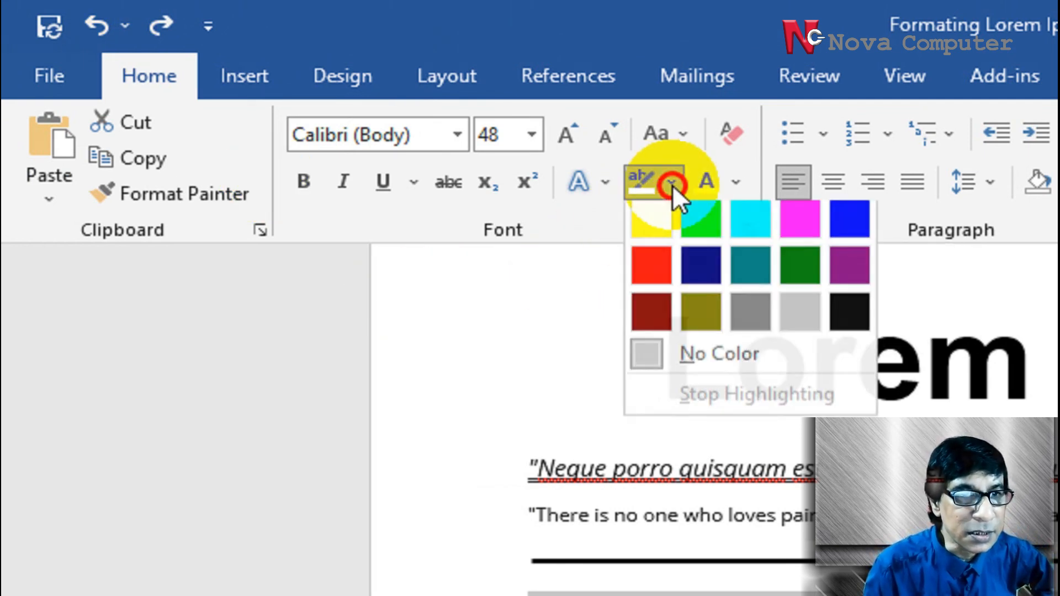
click(654, 220)
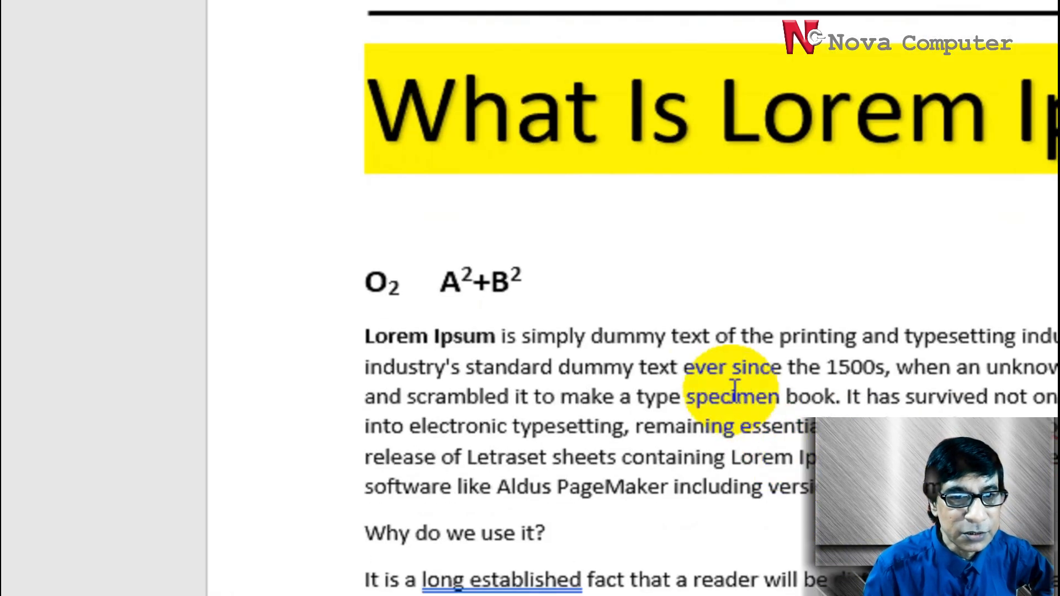
drag(693, 420, 876, 464)
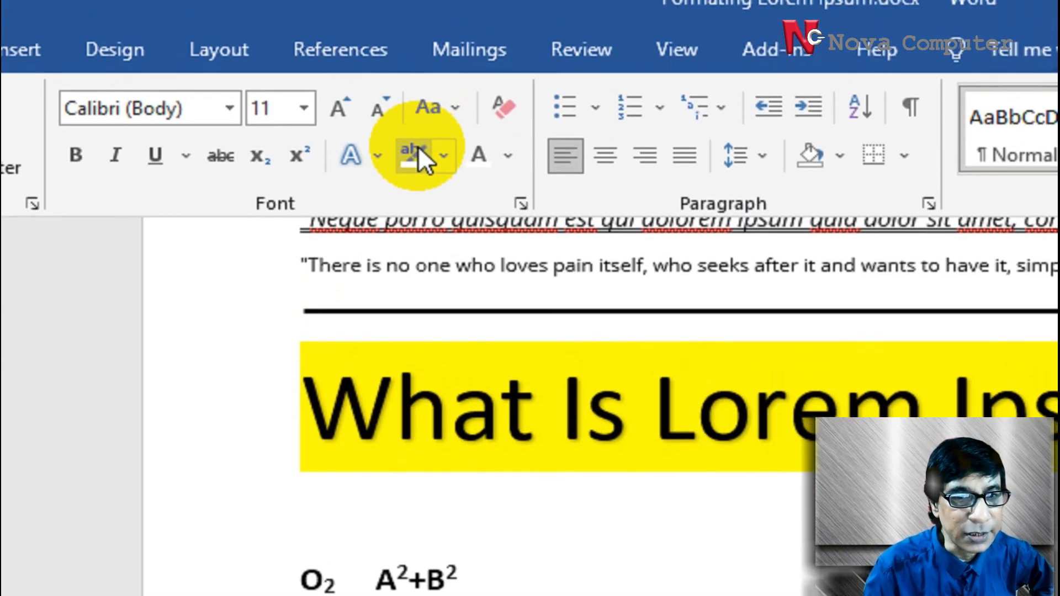
click(418, 147)
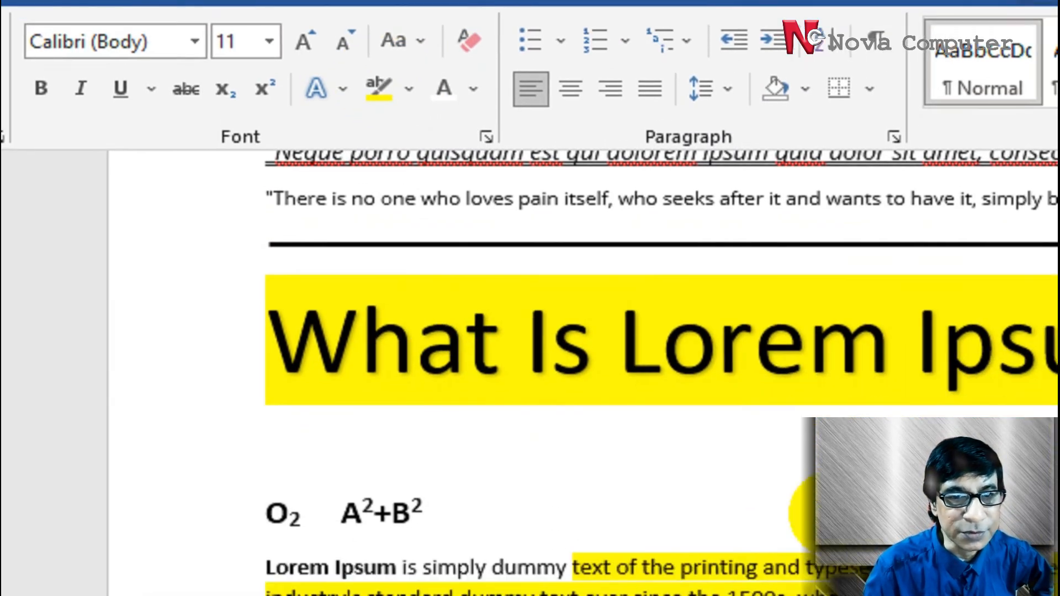
click(877, 580)
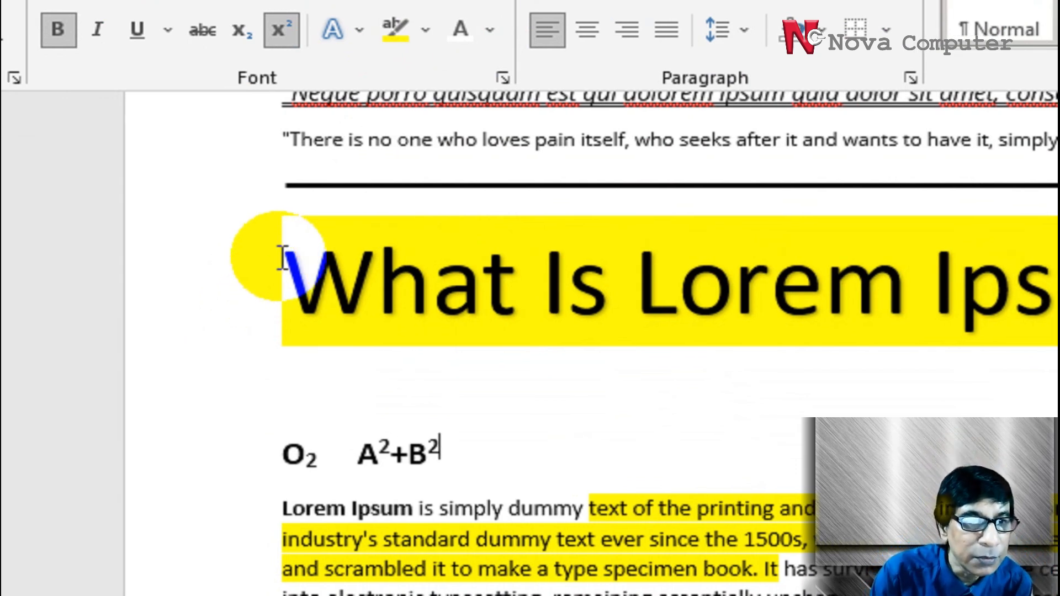
Clear all formatting from the "What Is Lorem Ipsum?" heading, the O2 and A2+B2 line and the paragraph below
scroll(298, 386, up, 3)
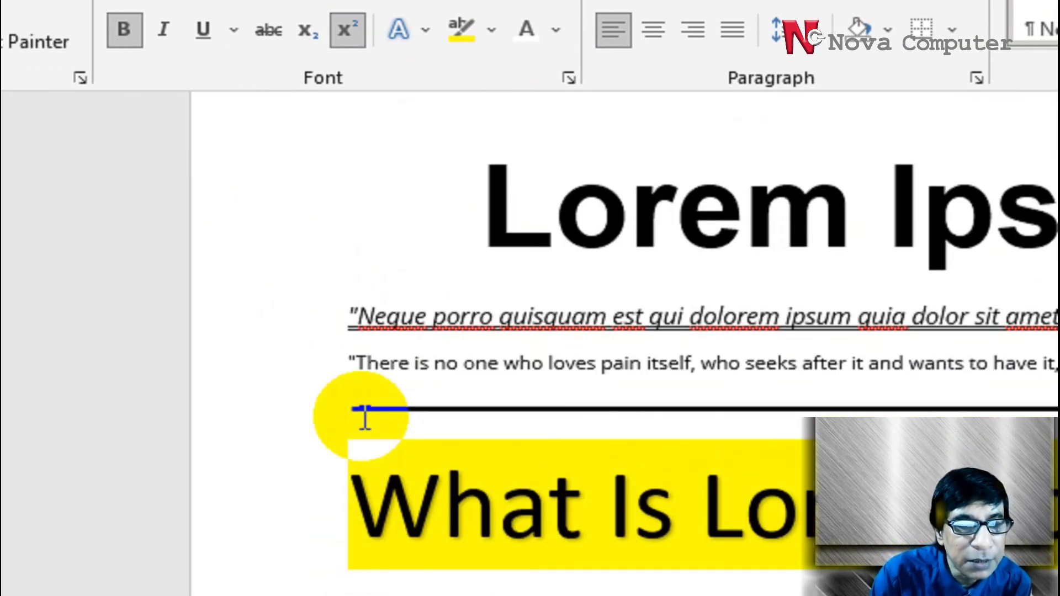
scroll(365, 416, down, 2)
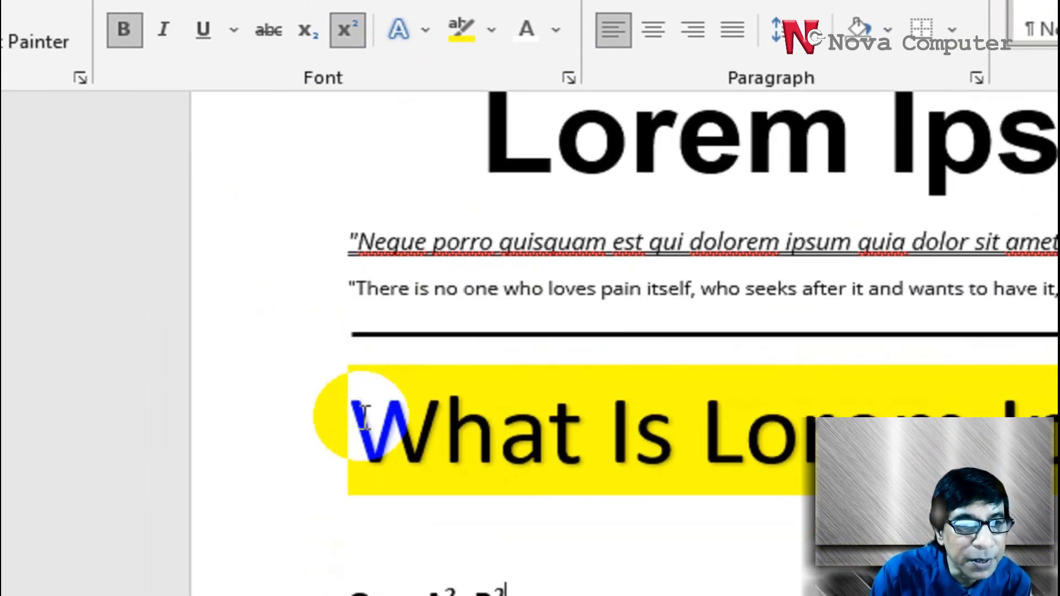
drag(270, 392, 266, 595)
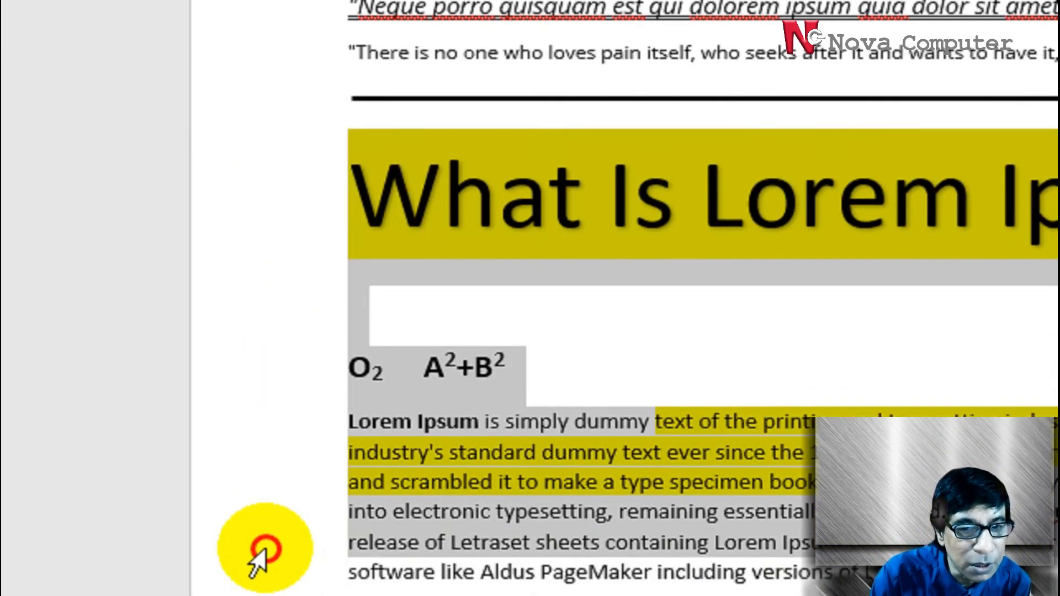
drag(266, 548, 263, 502)
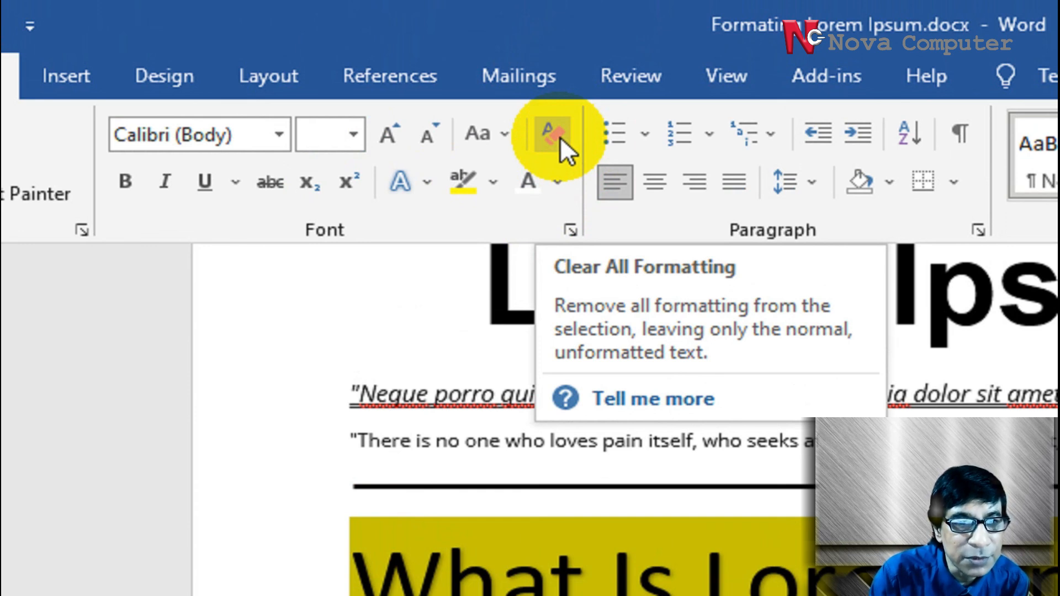
click(560, 137)
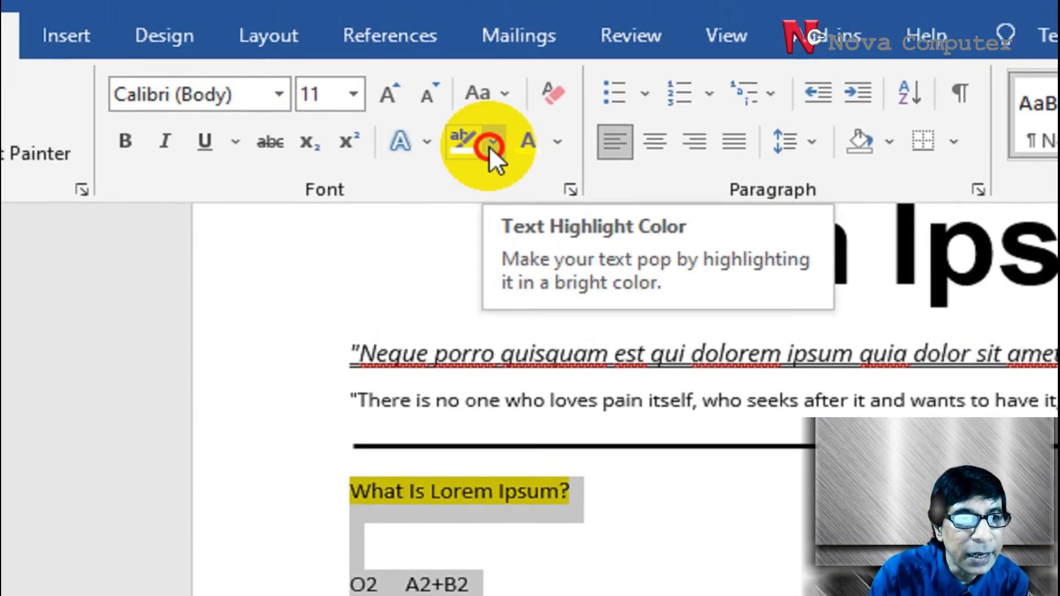
Set the text highlight of the selected heading and paragraphs to No Color and deselect them
click(489, 146)
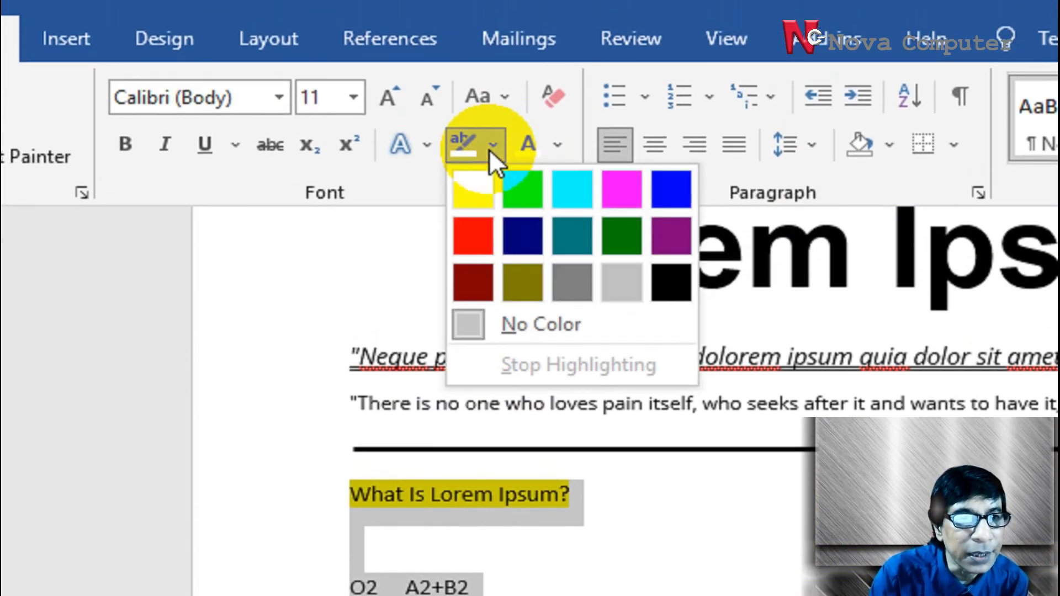
click(537, 330)
click(1059, 595)
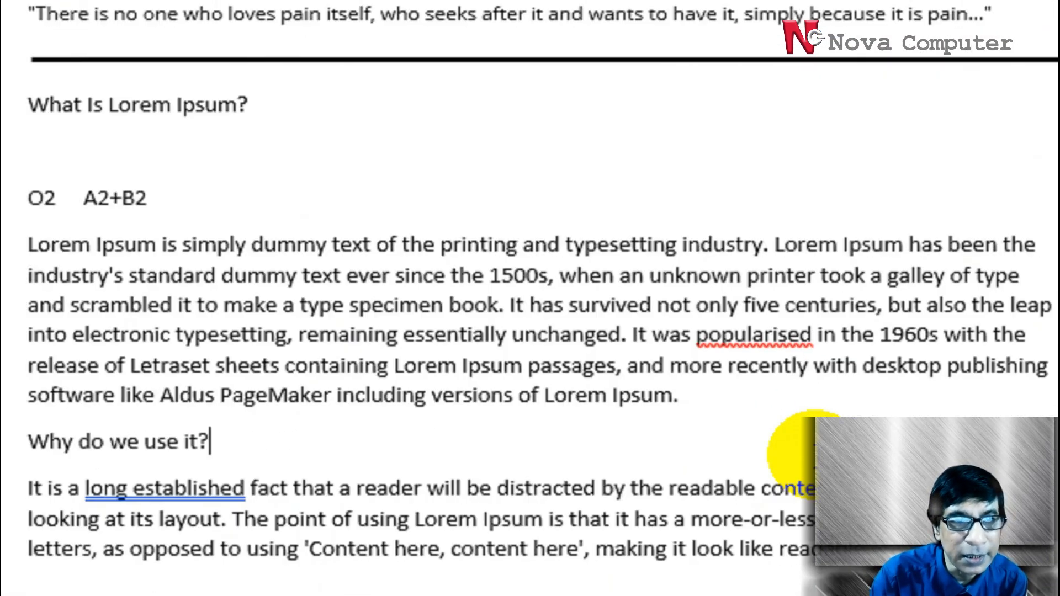